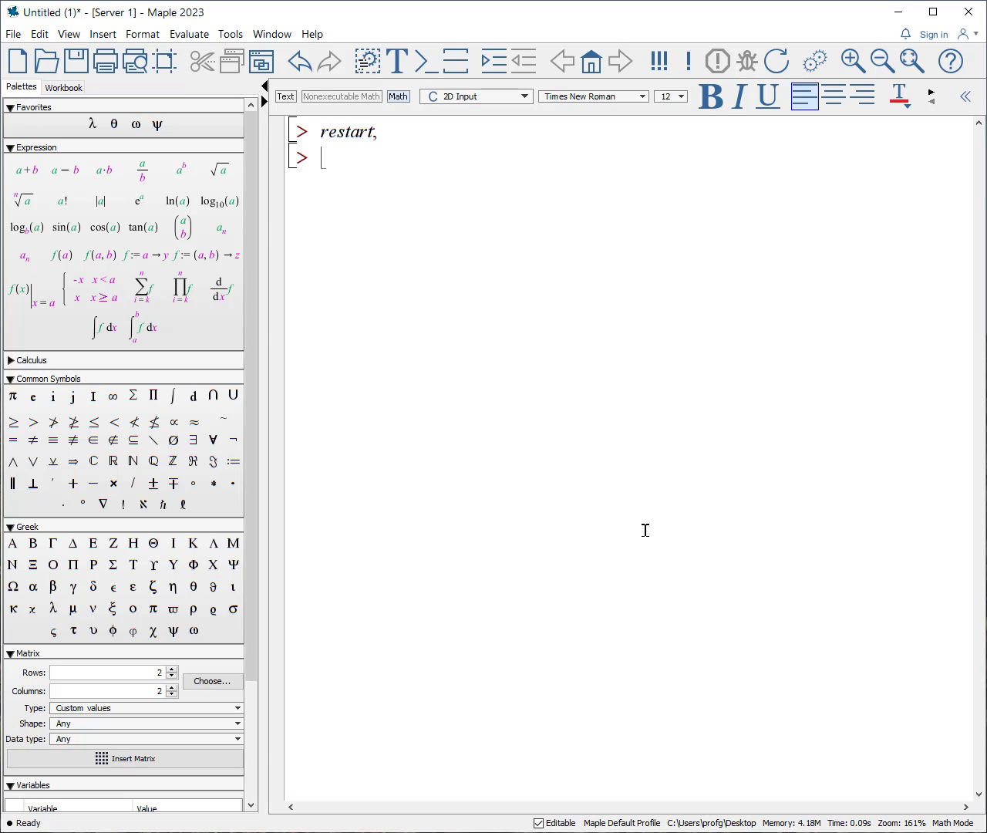
Start an assignment to M and insert a 2×2 matrix template with custom values as its right-hand side.
text(M :=)
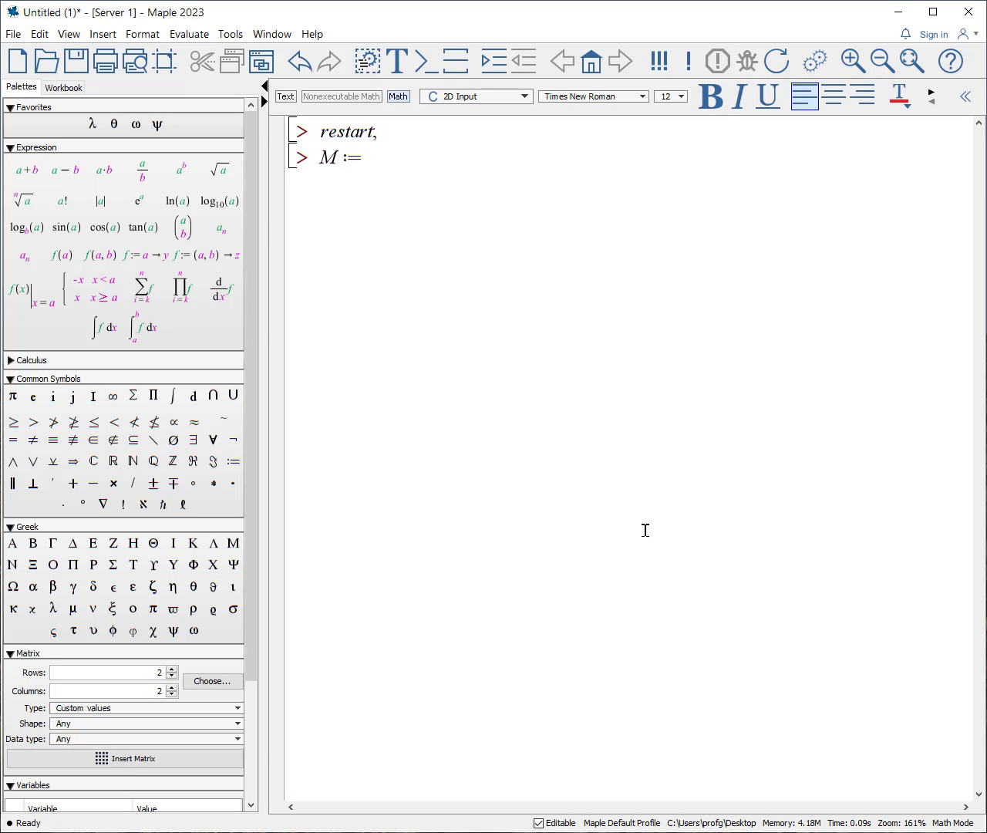
click(213, 684)
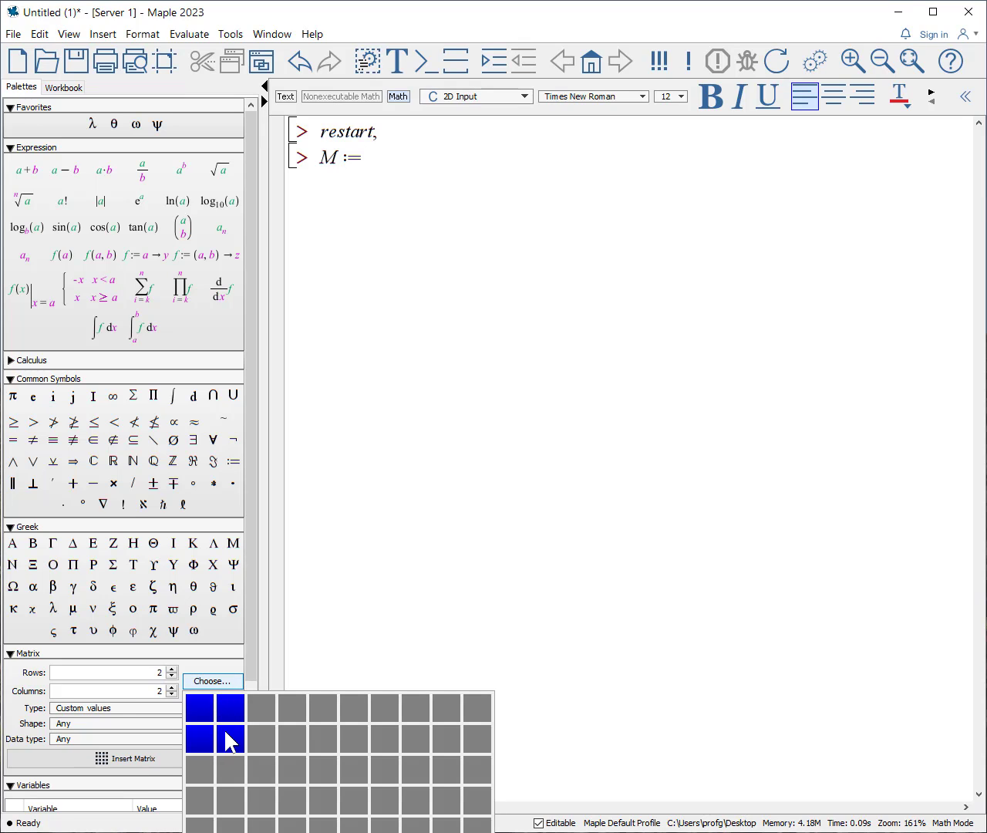
click(223, 728)
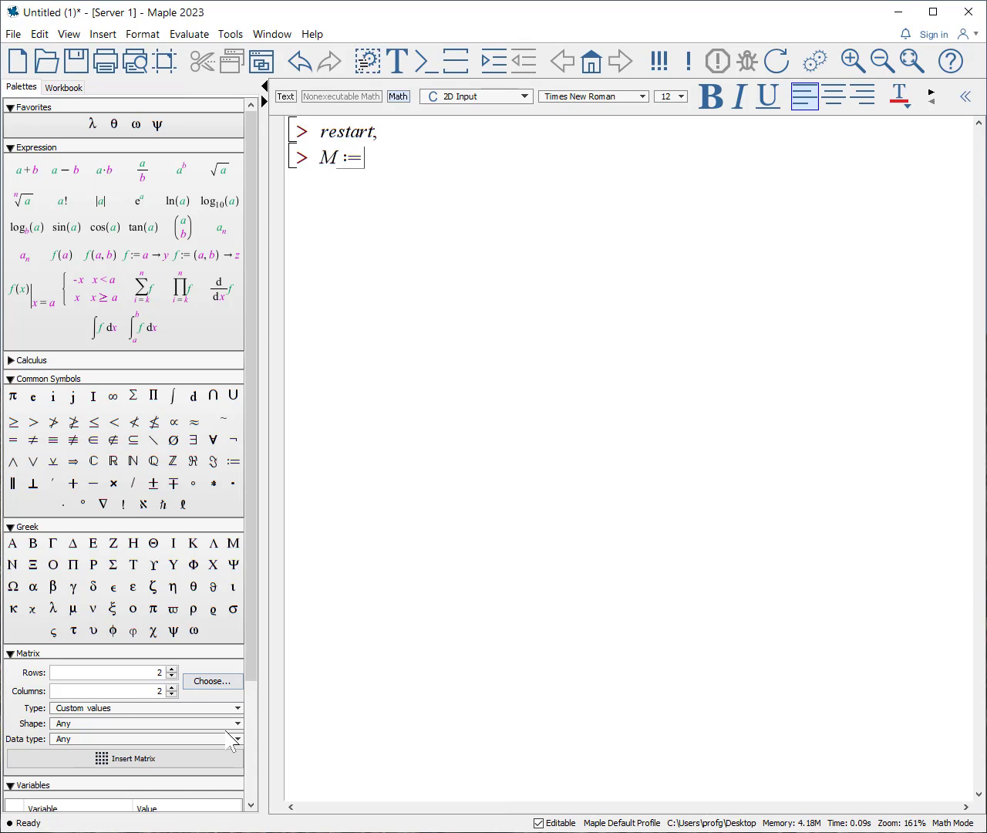
click(157, 759)
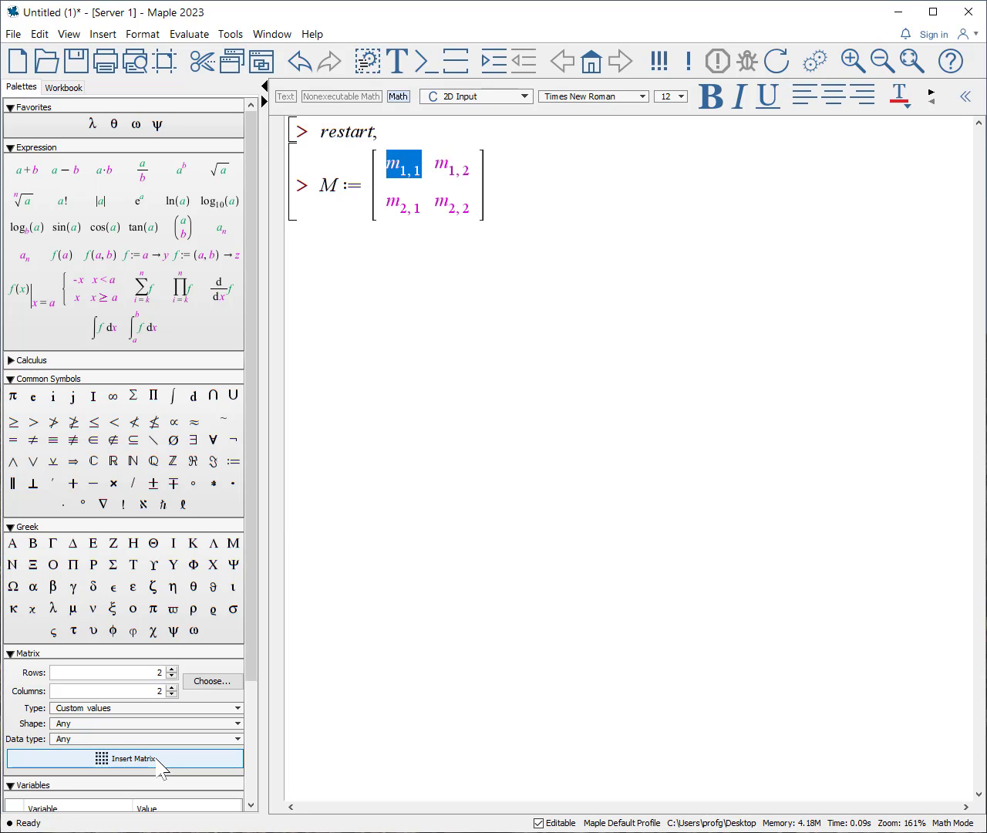
Fill the matrix template with rows 1, 2 and 3, 4, and execute the assignment with a colon to suppress output.
text(1)
key(Tab)
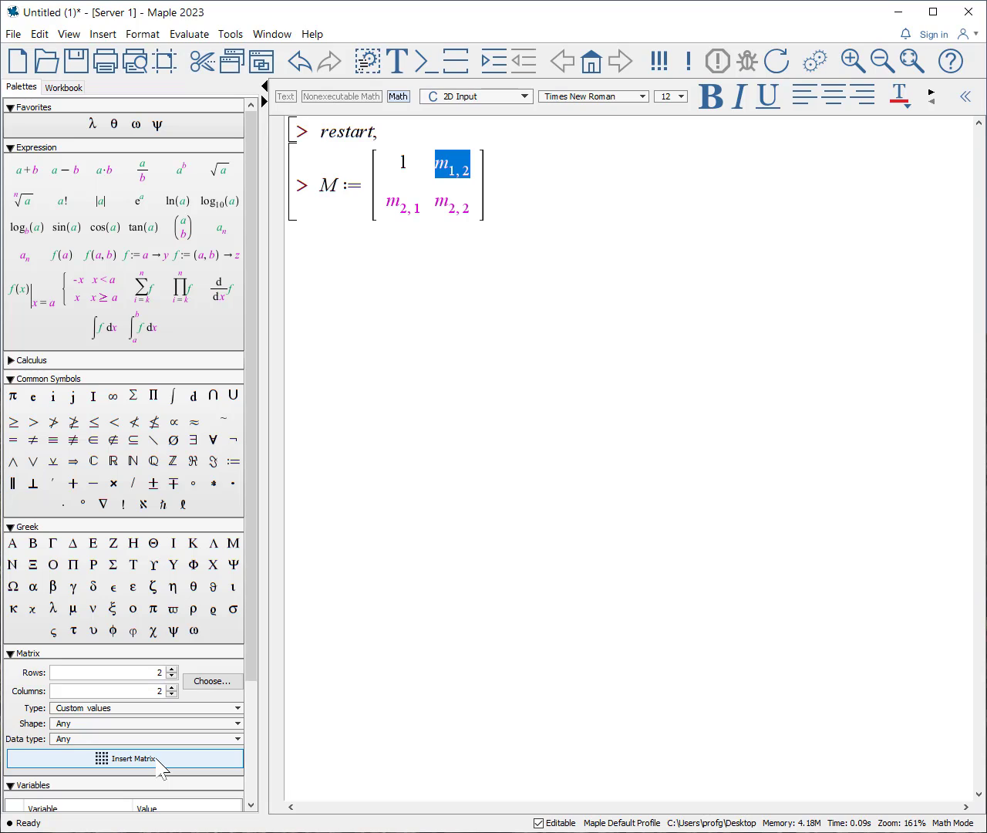
text(2)
key(Tab)
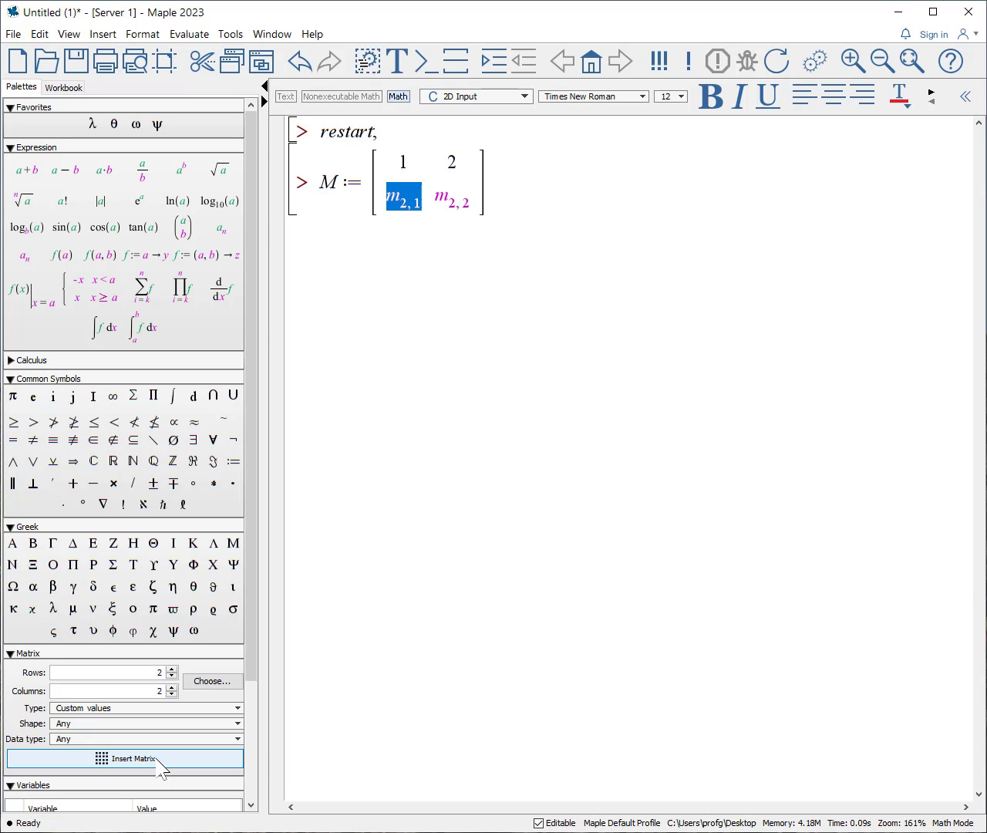
text(3)
key(Tab)
text(4)
key(Right)
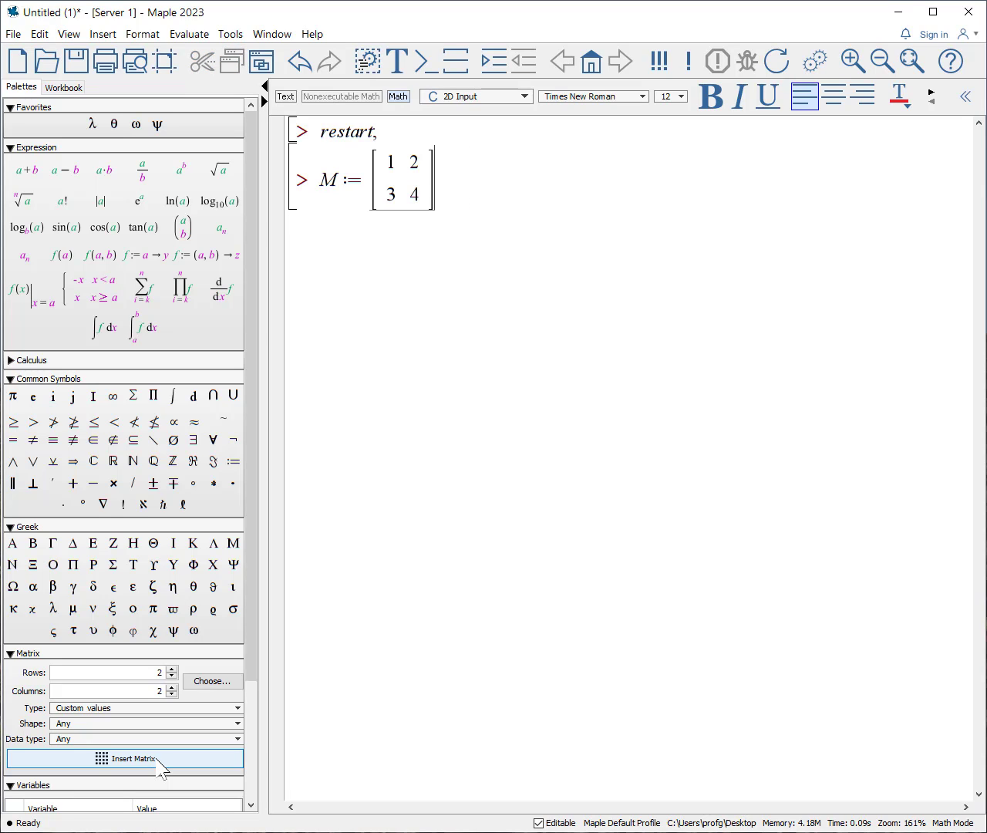
text(:)
key(Return)
Define M row by row in angle-bracket notation as <1,2,3;4,5,6> and execute it.
text(M:=<1,2,3;4)
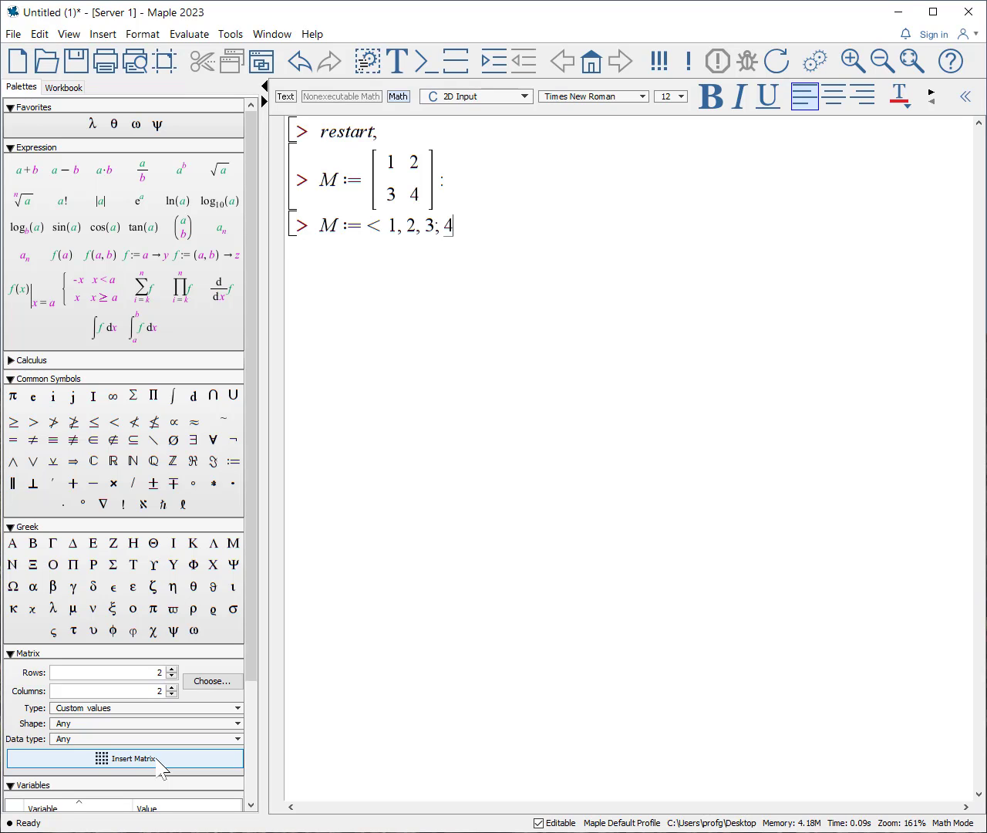
text(,5,6>)
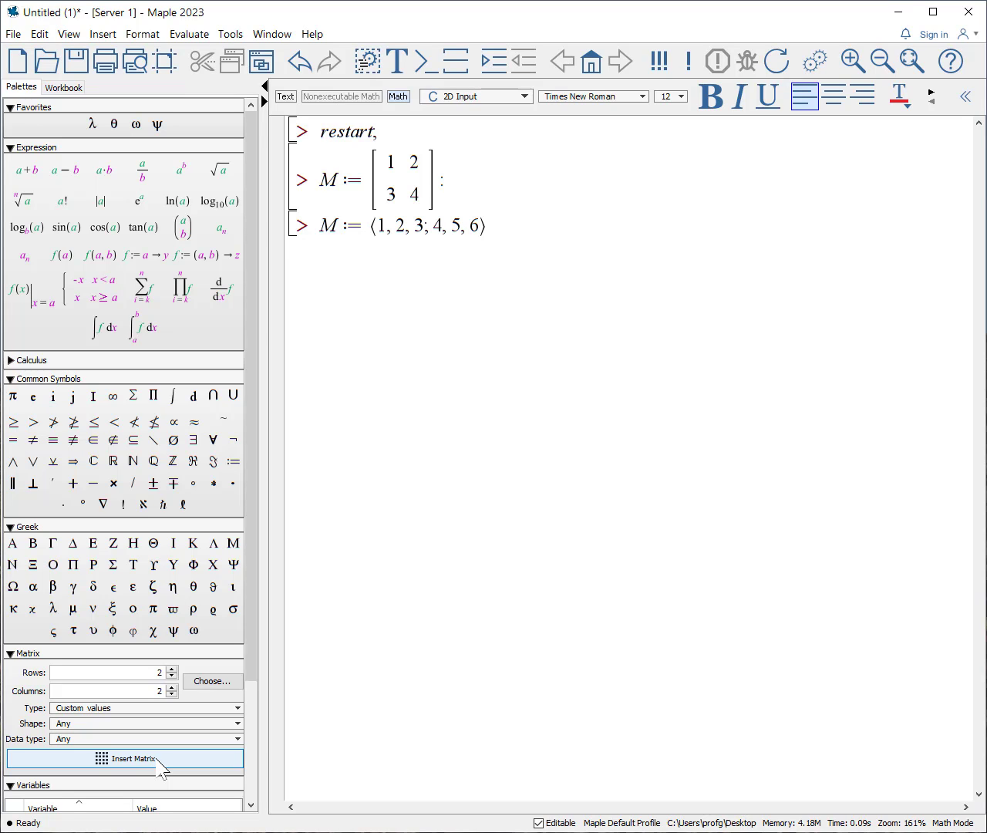
key(Return)
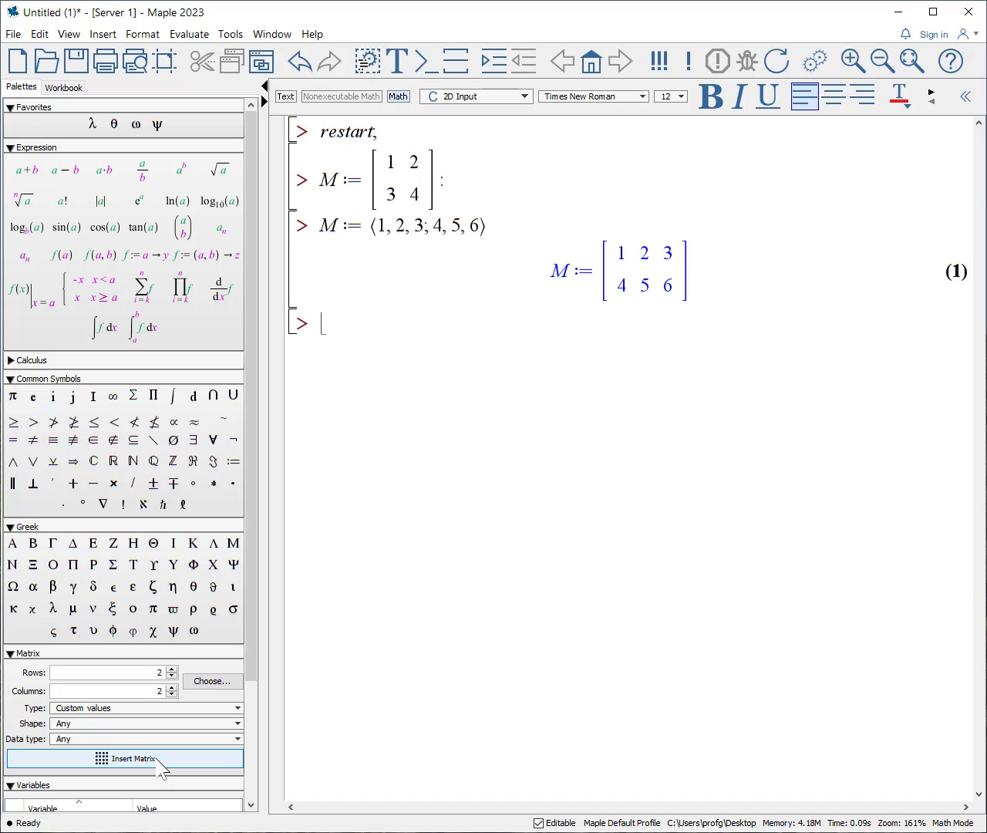
Define M from two column vectors as < <1,2>|<3,4> > and execute it.
text(M:=<)
text( <)
text(1,2>)
text(|<3)
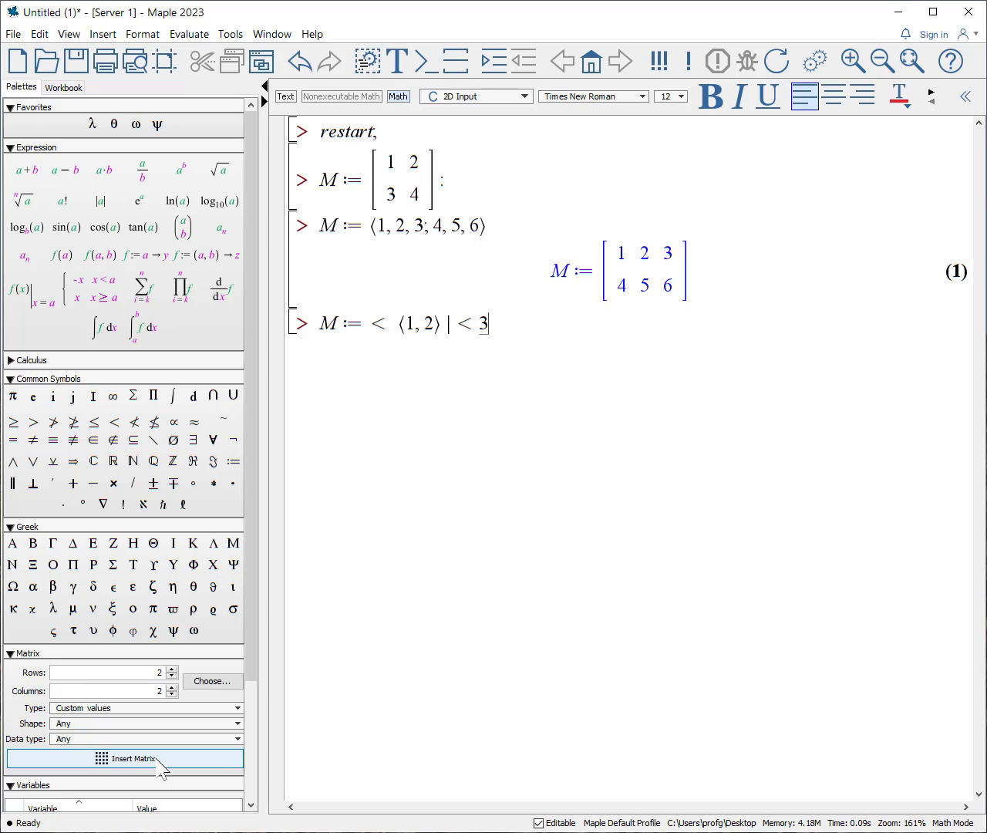
text(,4>>)
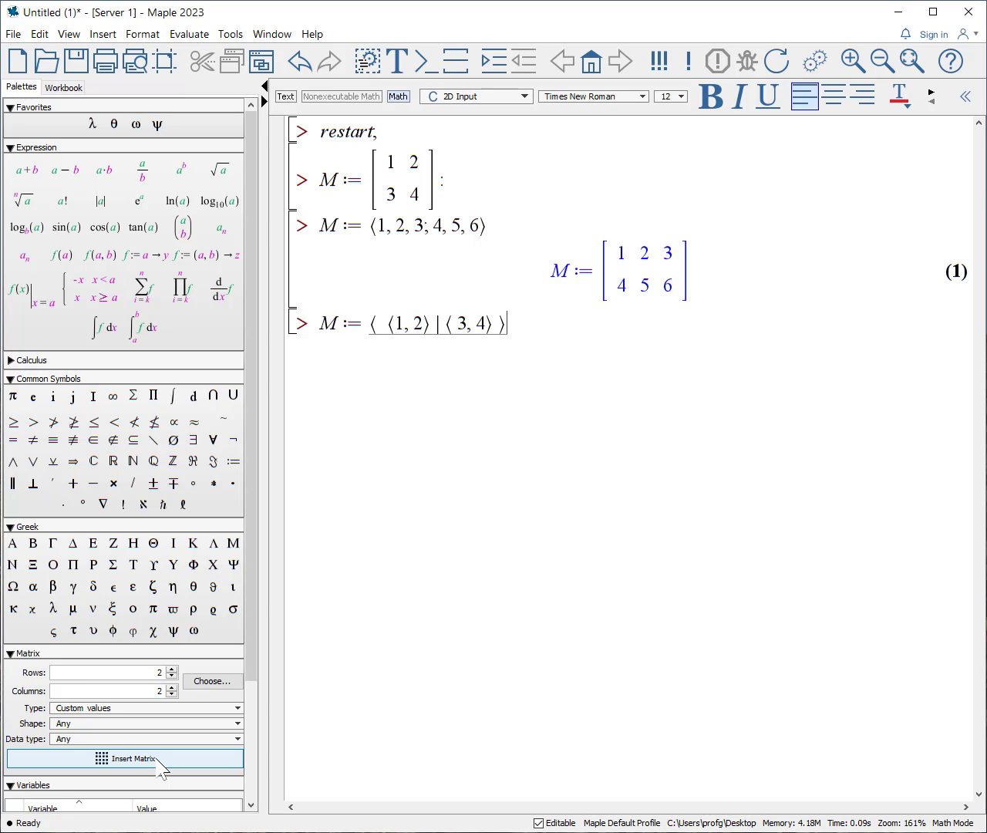
key(Return)
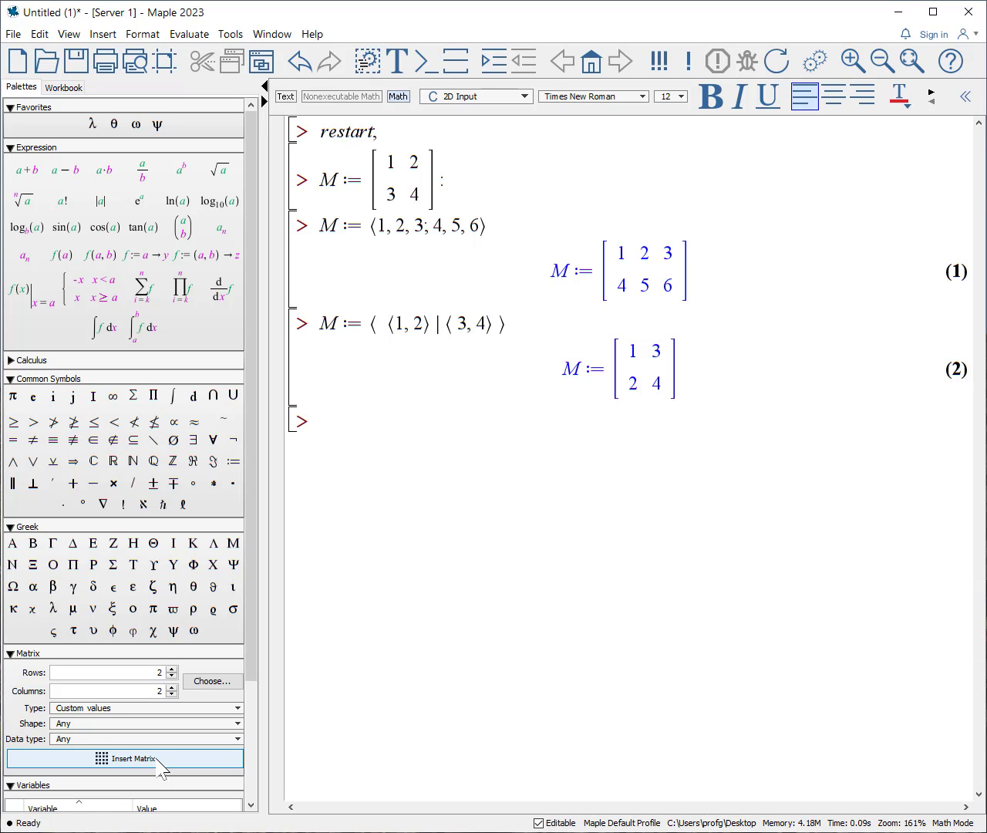
Create a two-row, three-column matrix M with the command M := Matrix(2, 3).
text(M)
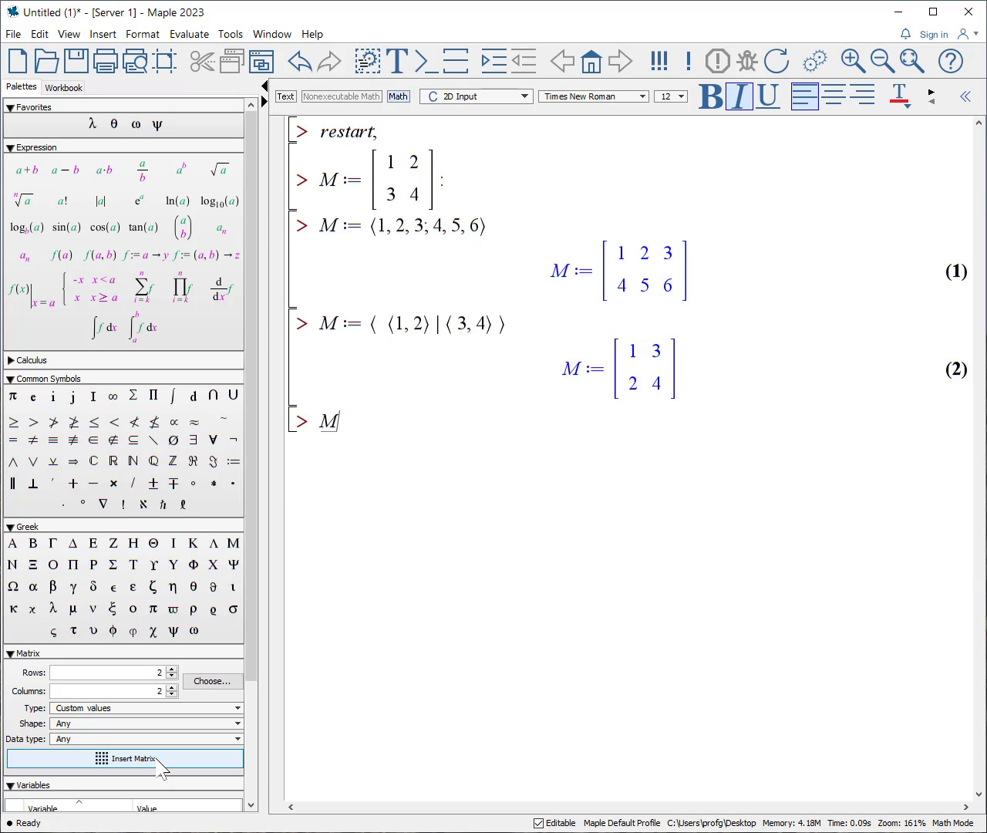
text( := Matrix(2, 3))
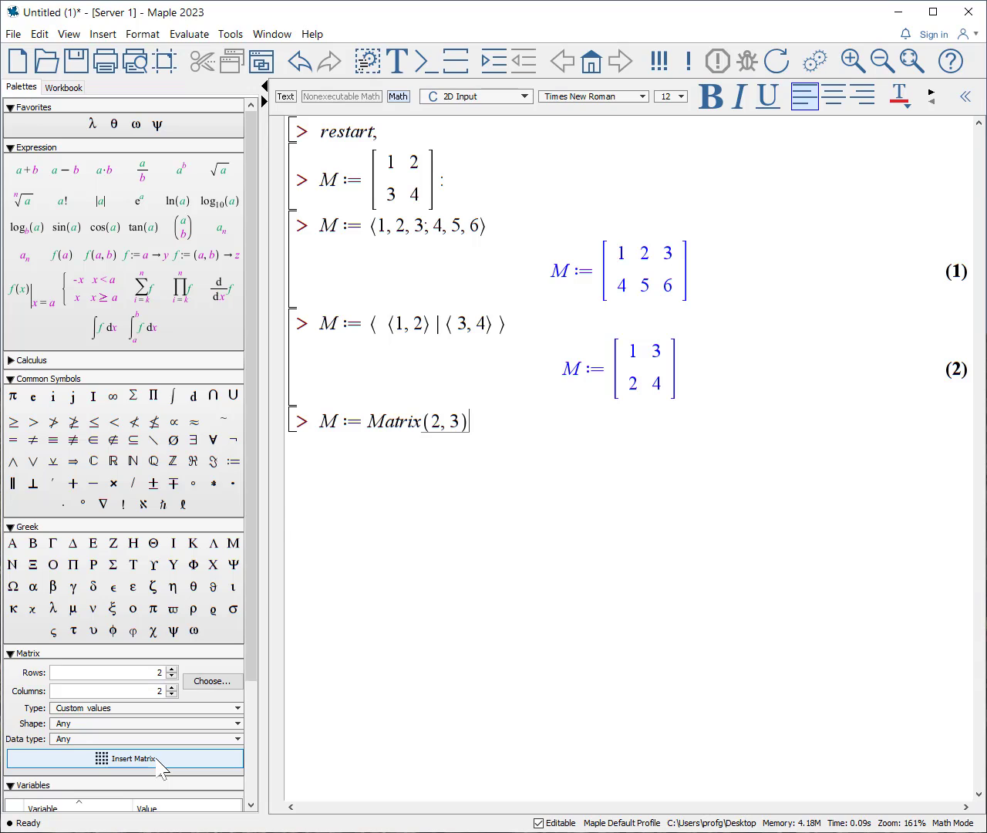
key(Return)
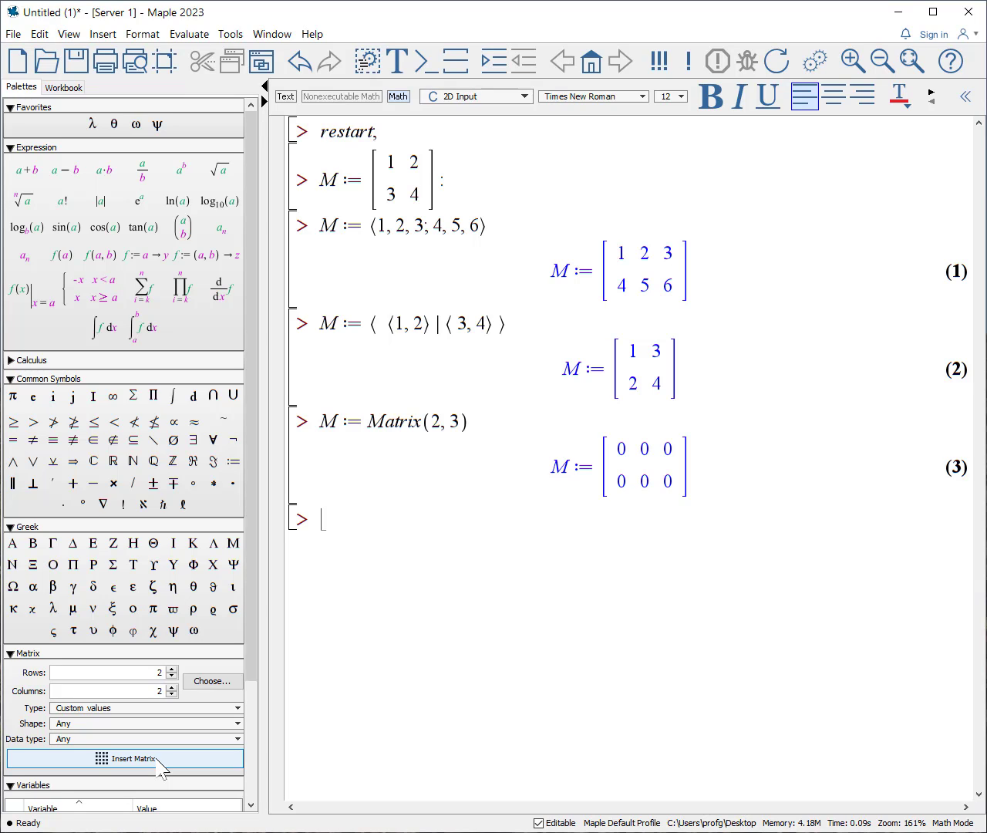
Create a 3×3 matrix M1 filled with ones using M1 := Matrix(3, 3, 1).
text(M)
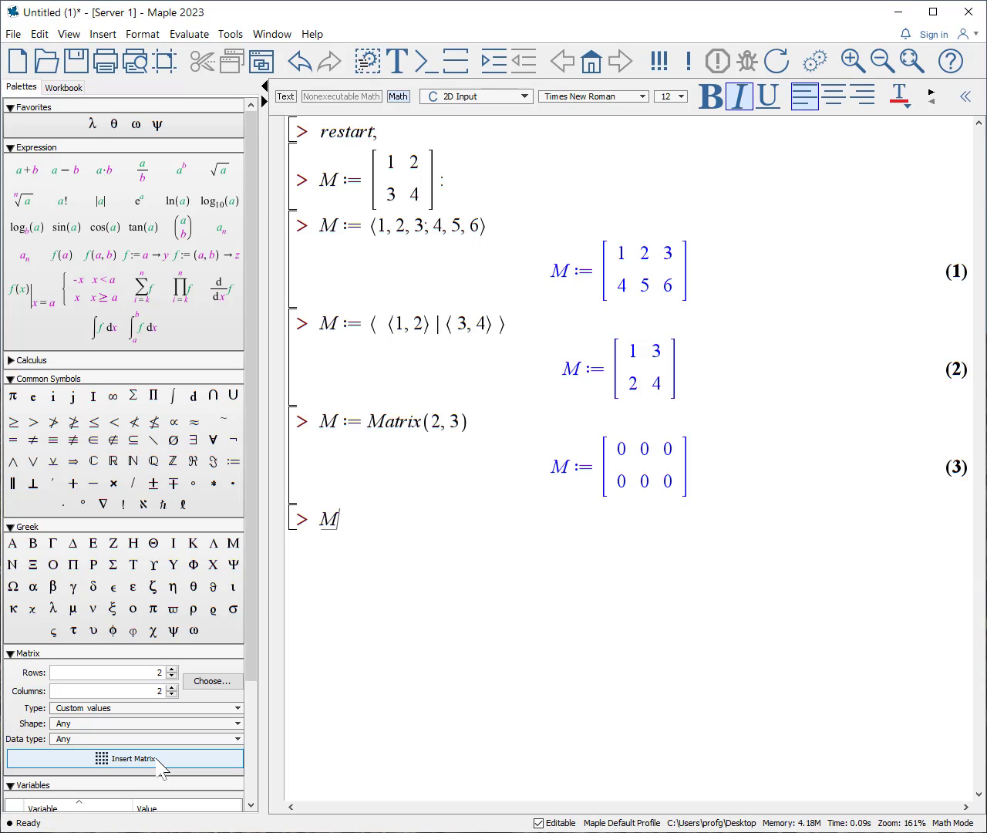
text(1 := Matrix( 2,)
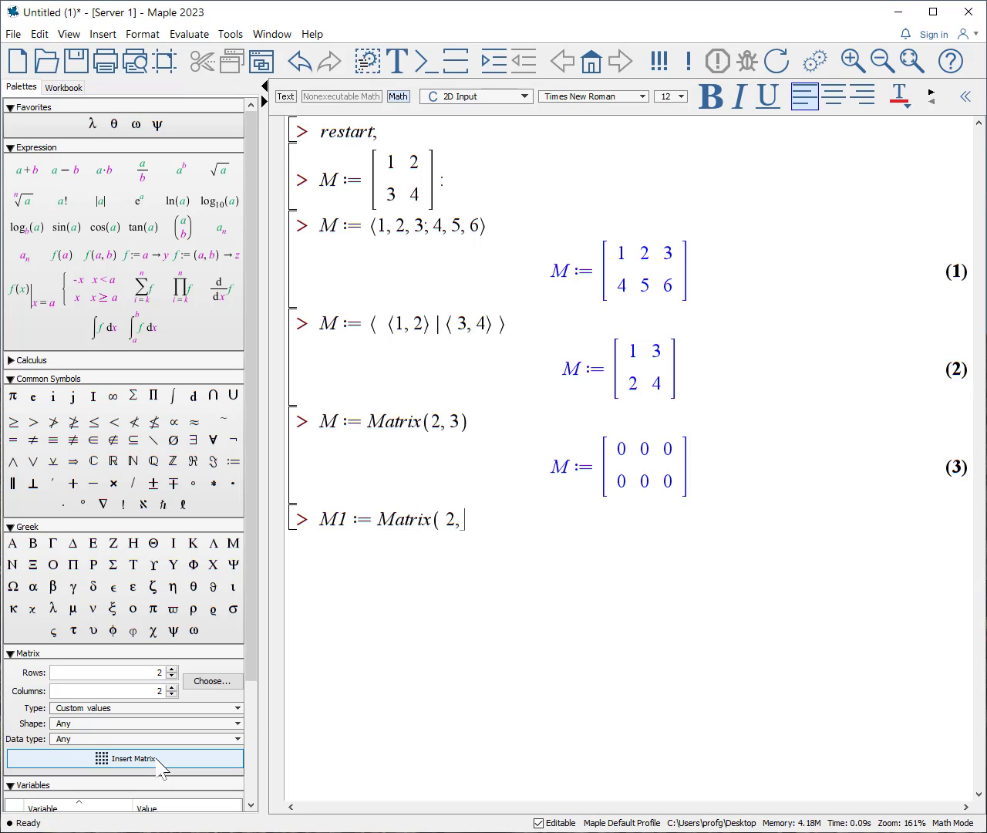
key(BackSpace)
key(BackSpace)
text(3, 3, 1))
key(Return)
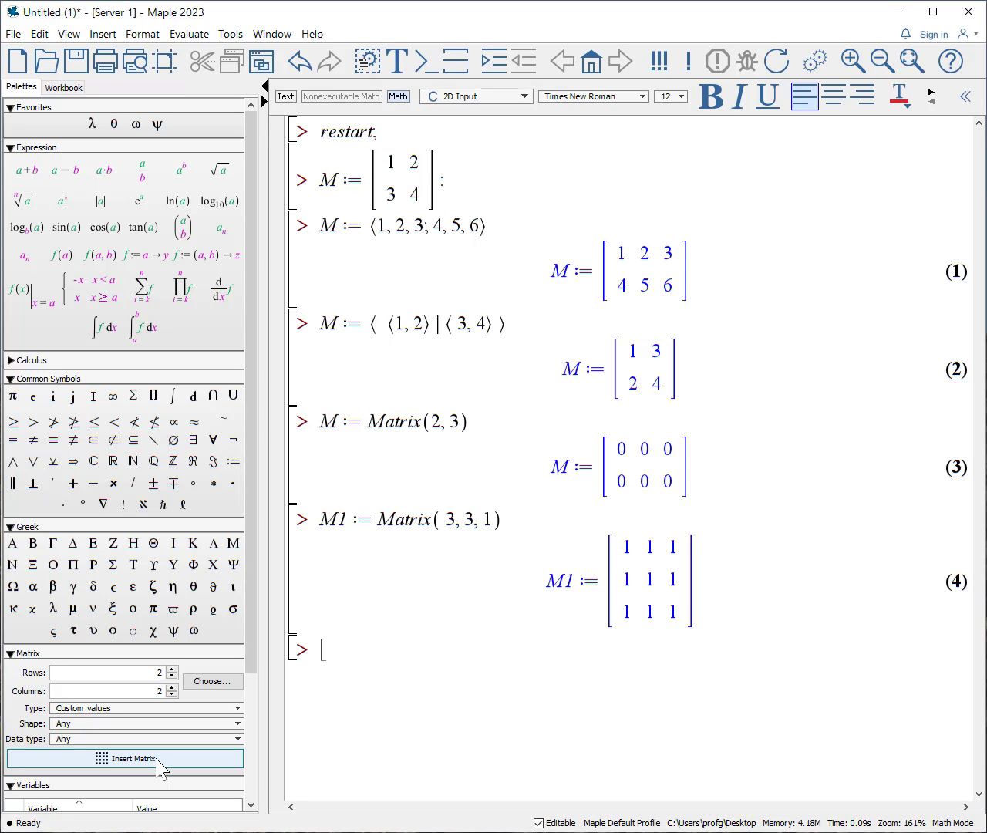
Define M from a list of rows with M := Matrix([[1, 2], [2, 4], [3, 0]]) and execute it.
text(M := Matrix)
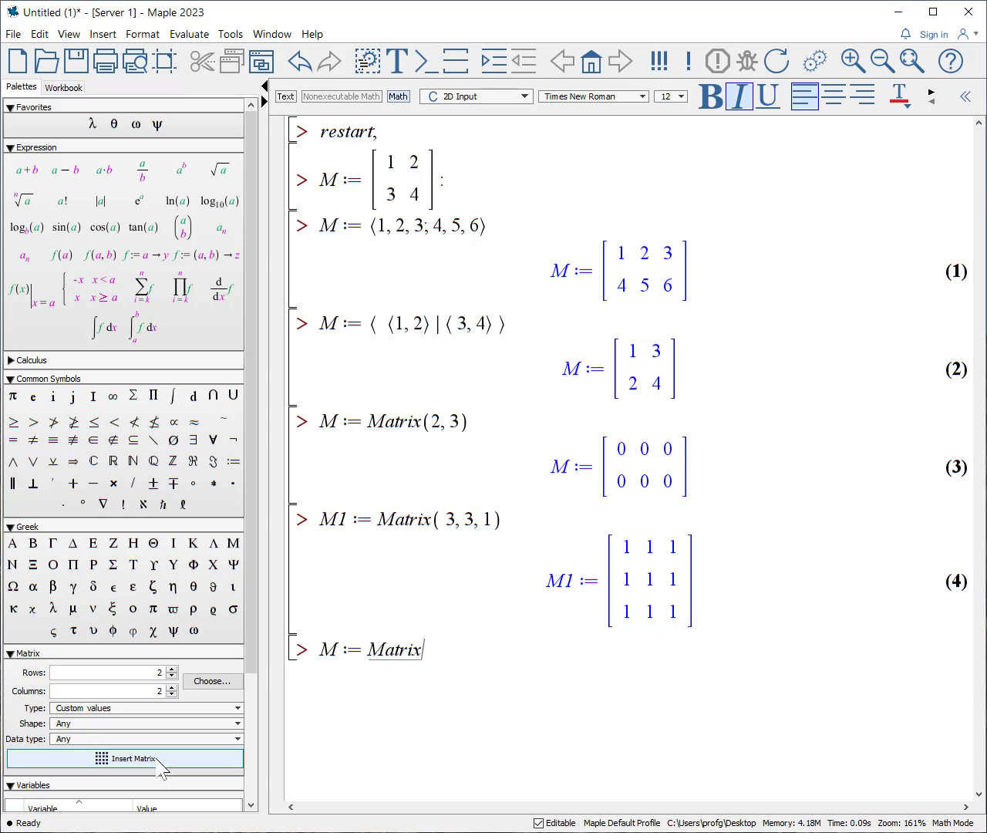
text(( [ )
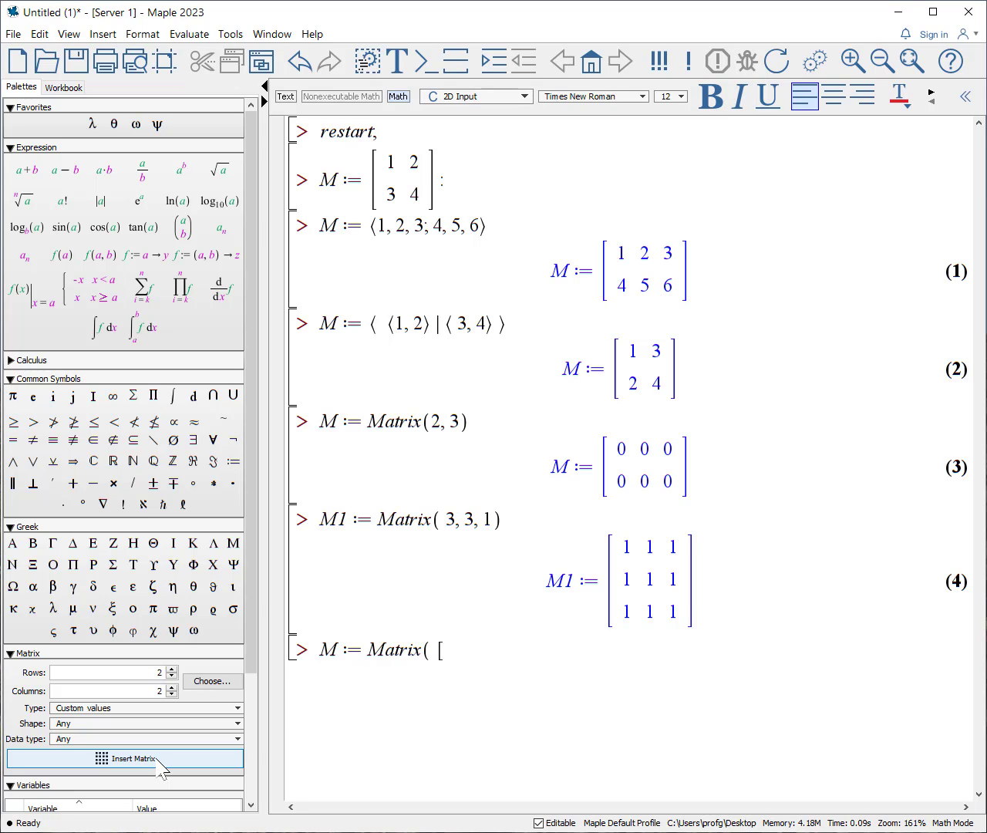
text([1, 2], [2, 4], [3, 0] ]))
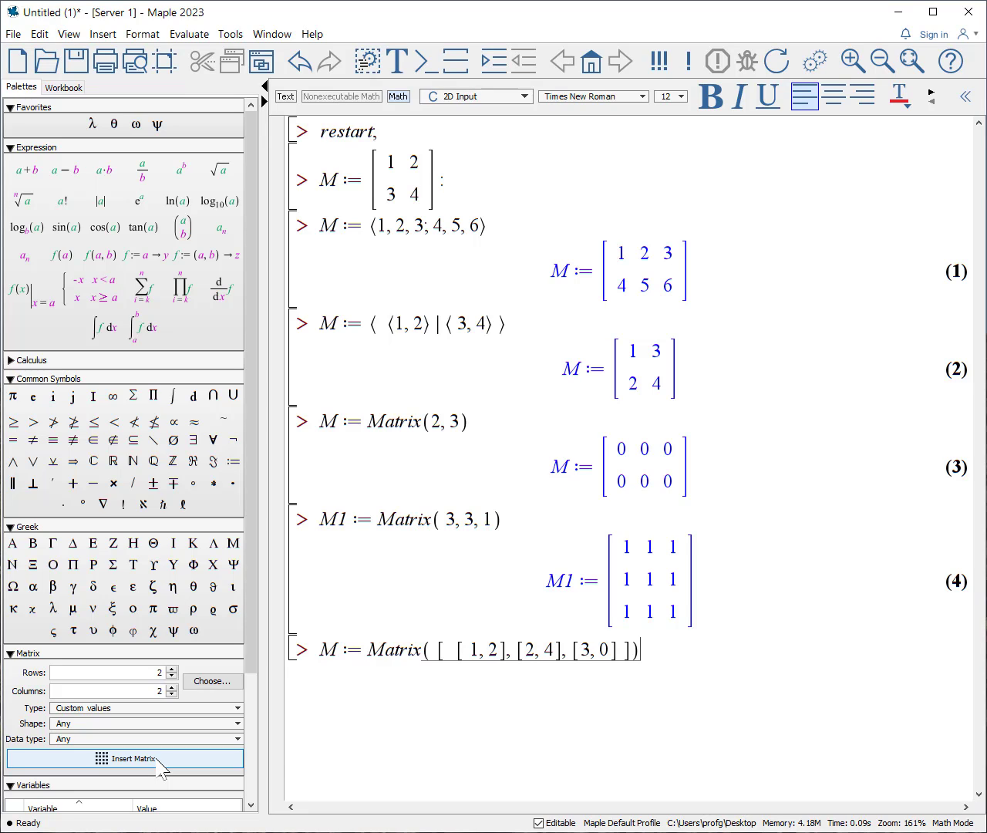
key(Return)
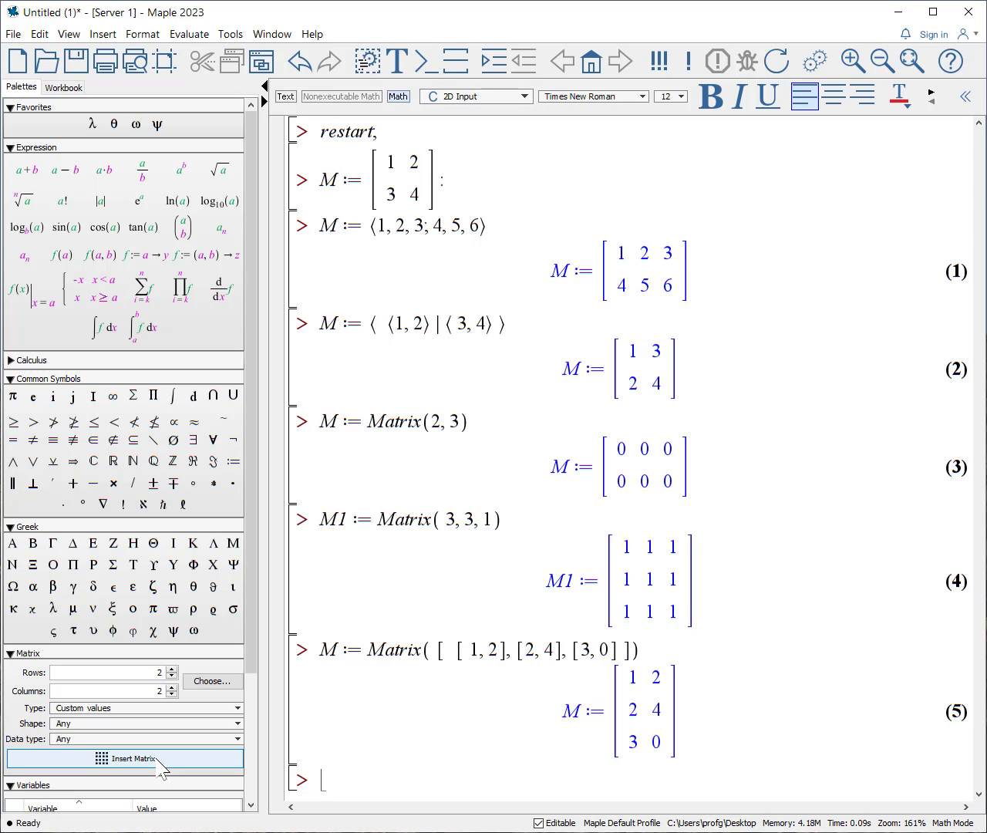
Define N := 3 and the function f(row, col) := (row-1)*N+col in one execution group, suppressing both outputs with colons.
text(N:=3:)
key(shift+Return)
text(f)
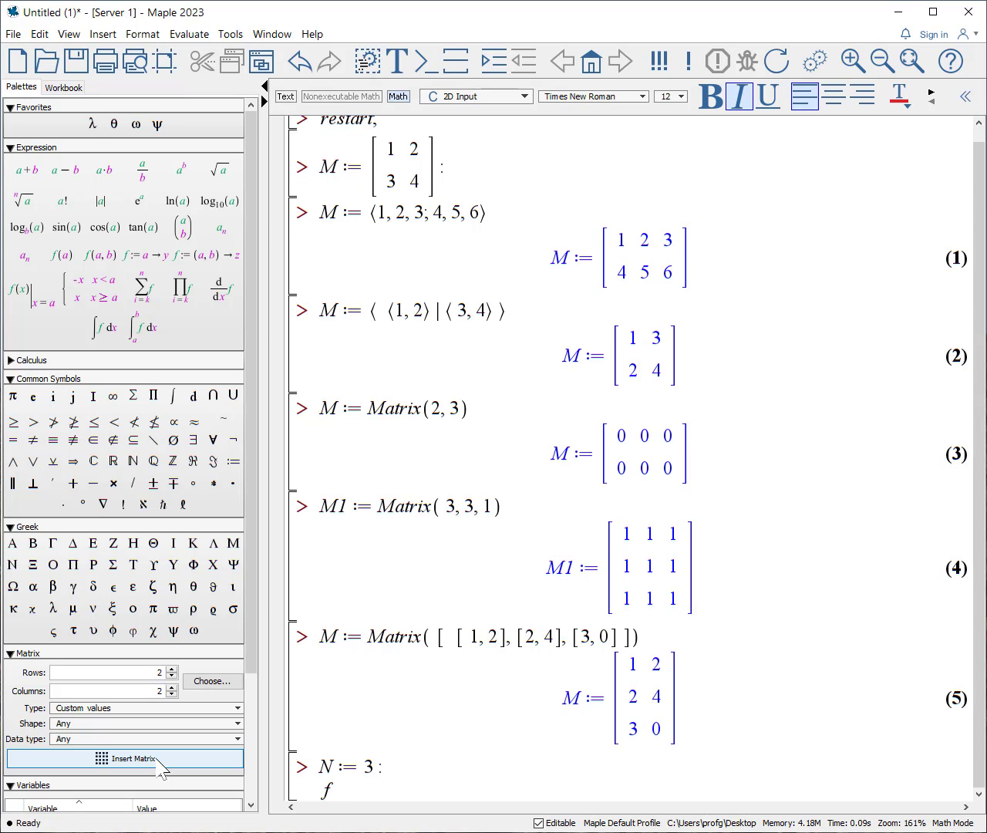
text((row,col):)
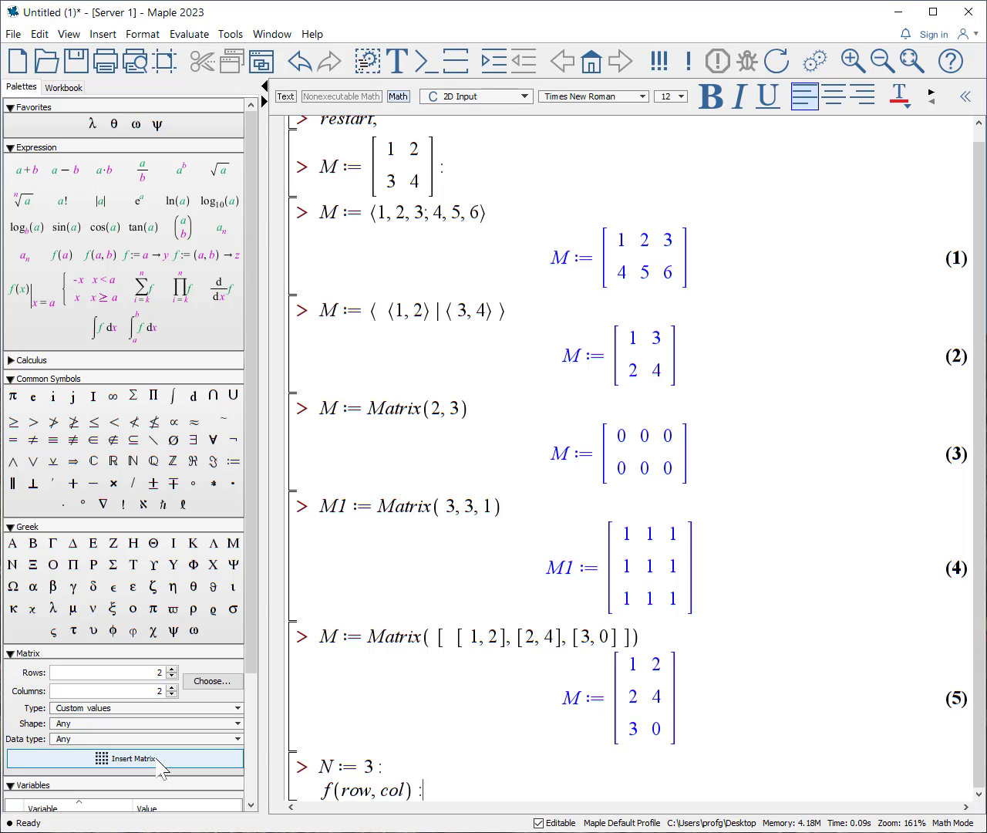
text(-()
key(BackSpace)
key(BackSpace)
text(=(ro)
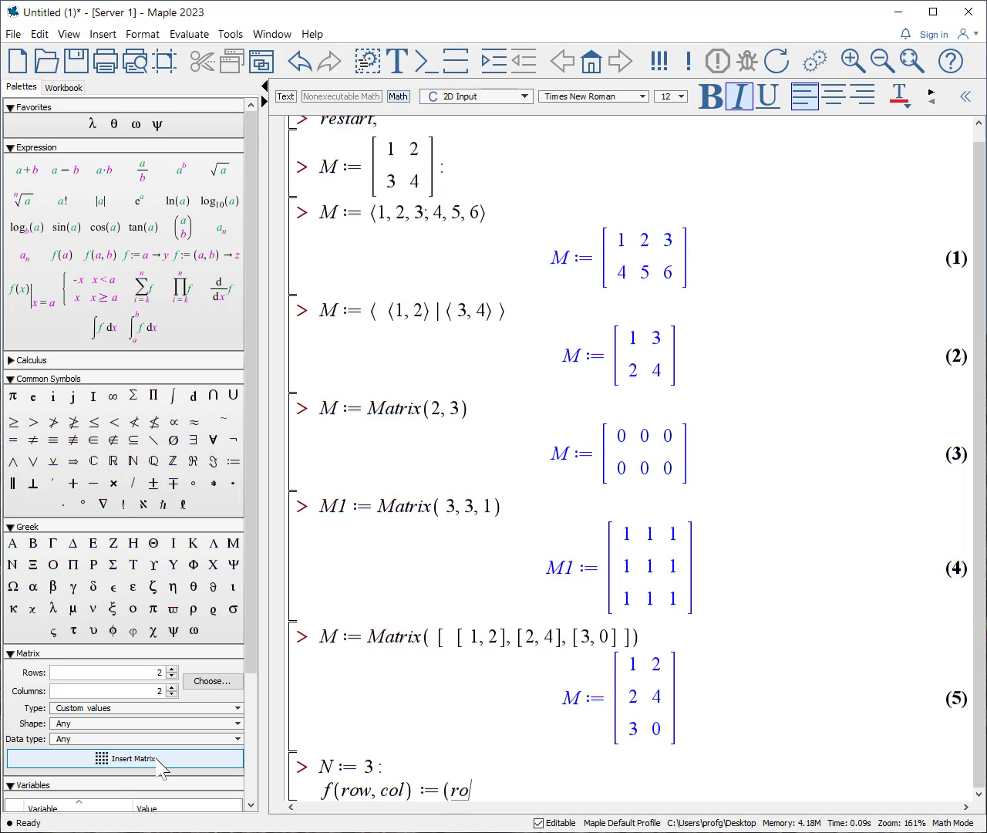
text(-)
key(BackSpace)
text(w-1)
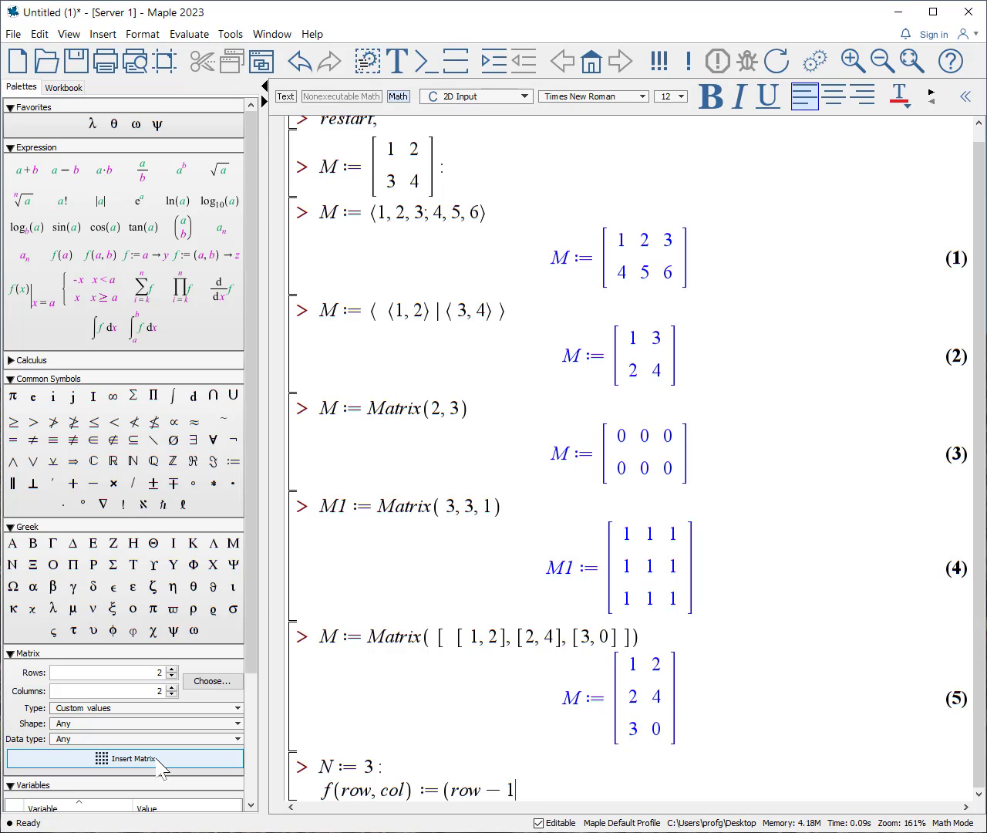
text()*)
text(N+col)
text(:)
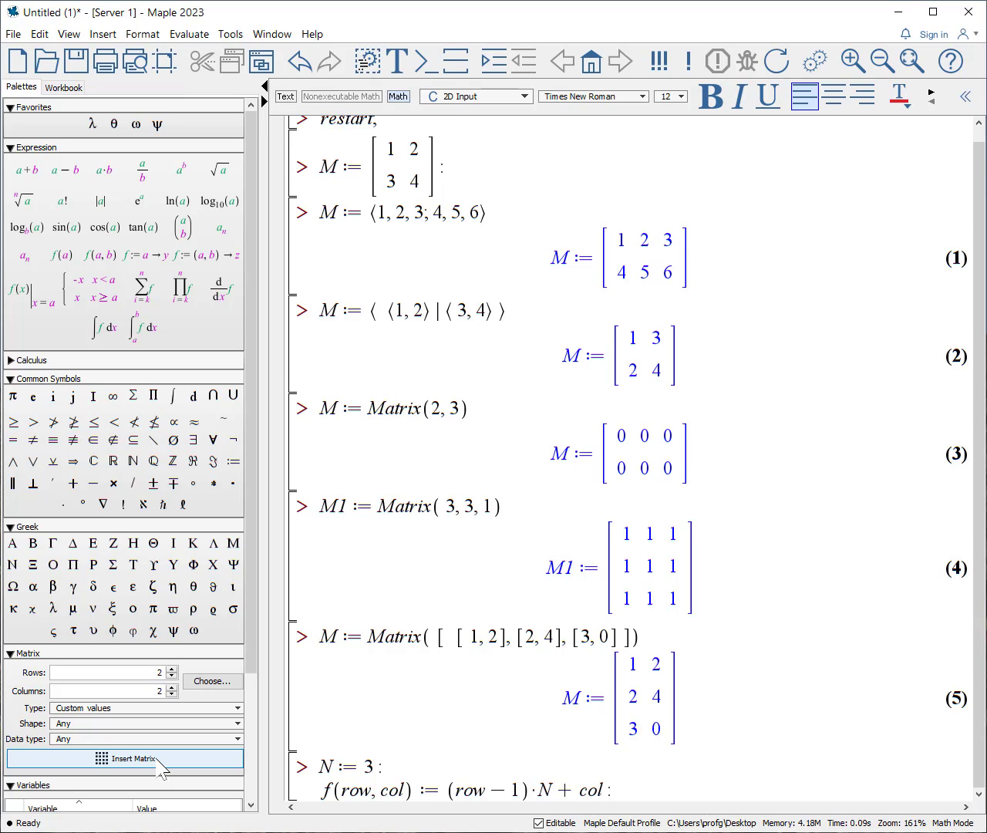
key(Return)
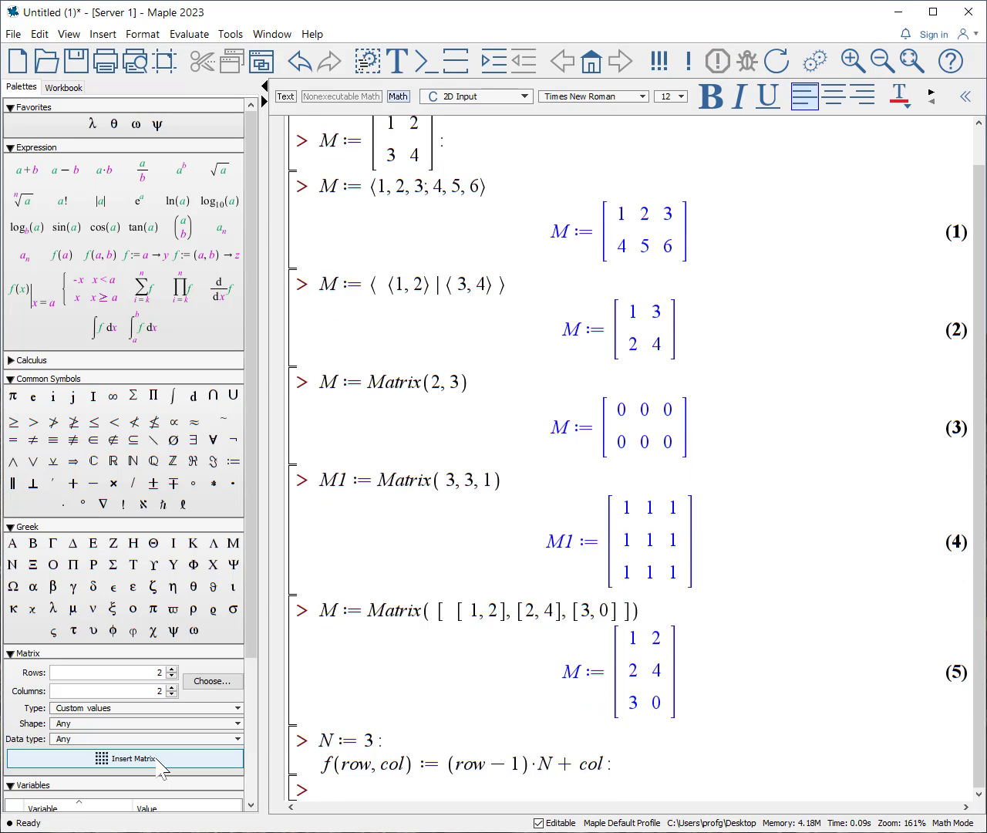
Generate an N by N matrix M from the function f with M := Matrix(N, N, f).
text(M:=Mat)
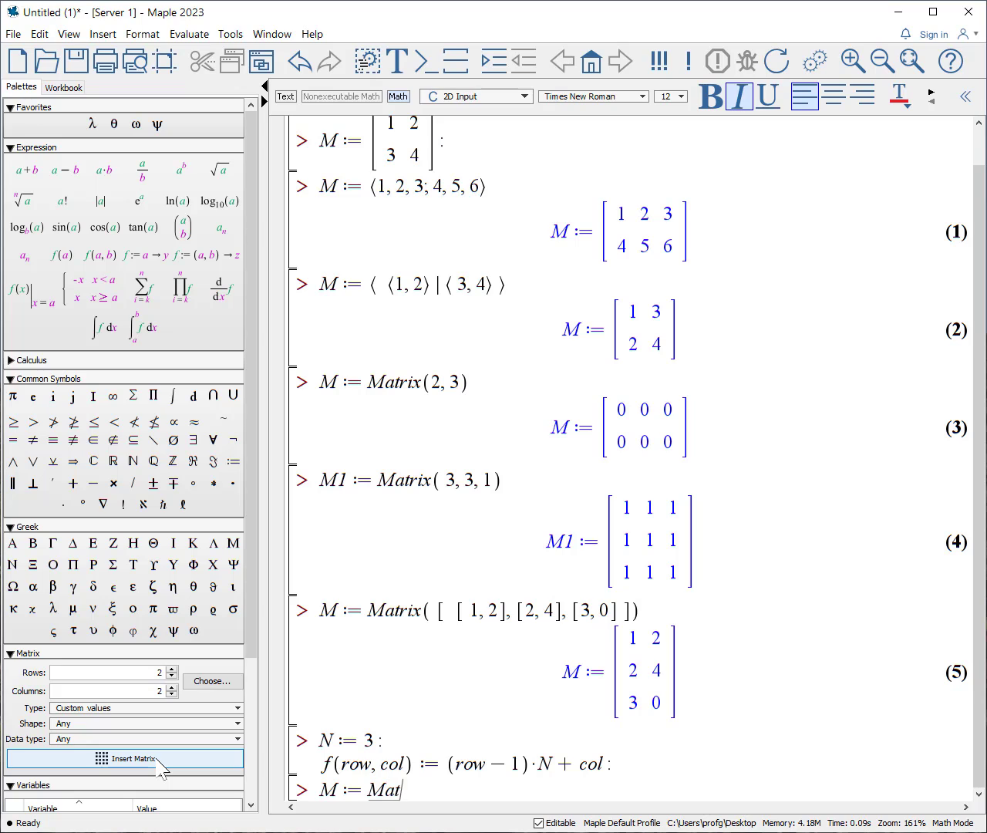
text(rix(n,N)
key(BackSpace)
key(BackSpace)
key(BackSpace)
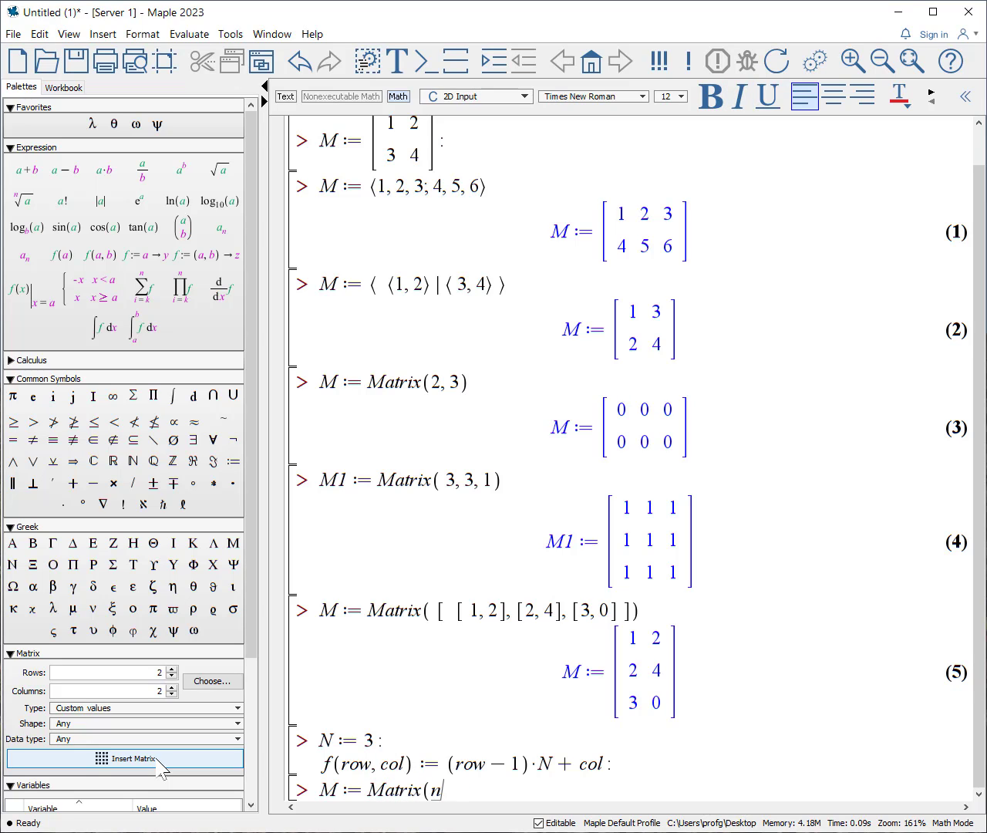
key(BackSpace)
text(N, N, f))
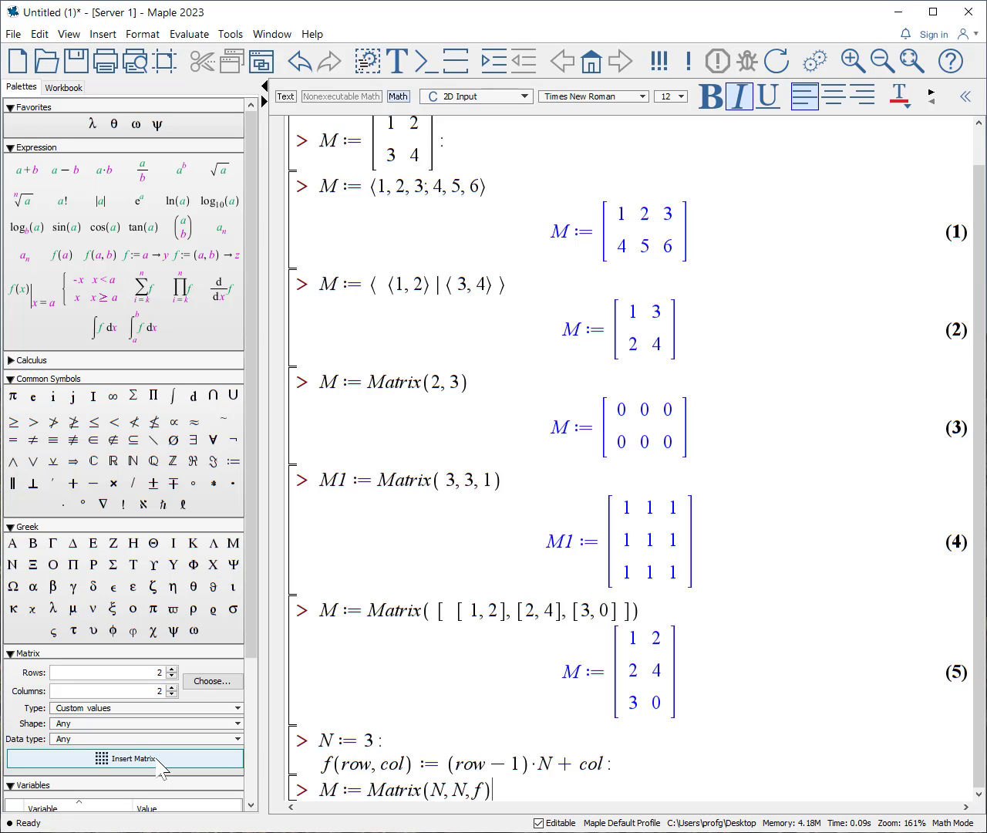
key(Return)
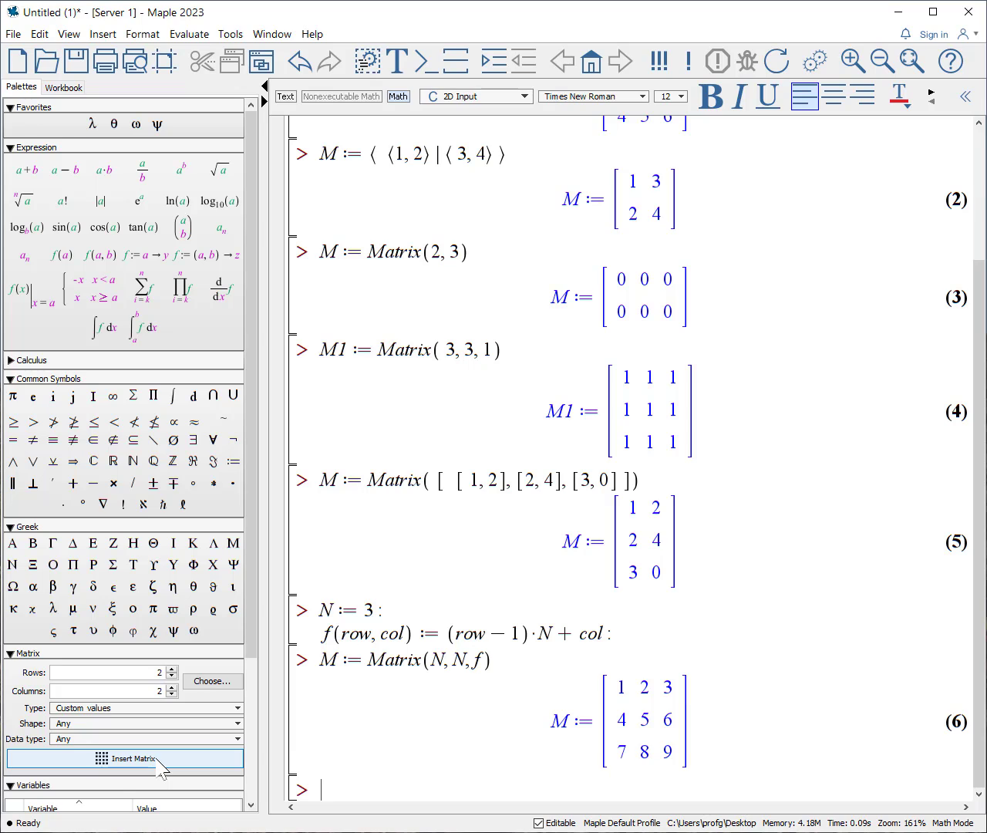
Create a 3×3 matrix of random integers from 0 to 5 with M := Matrix(3, 3, rand(0..5)).
text(M:=Marr)
key(BackSpace)
key(BackSpace)
text(t)
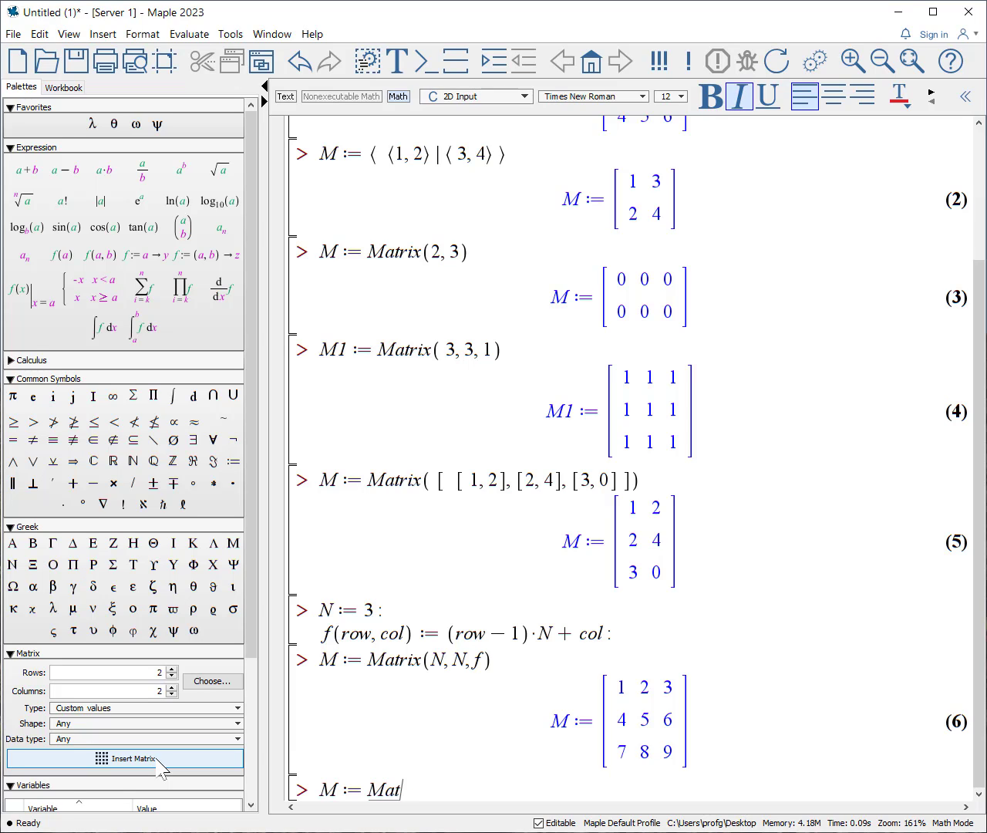
text(rix(3, 3, )
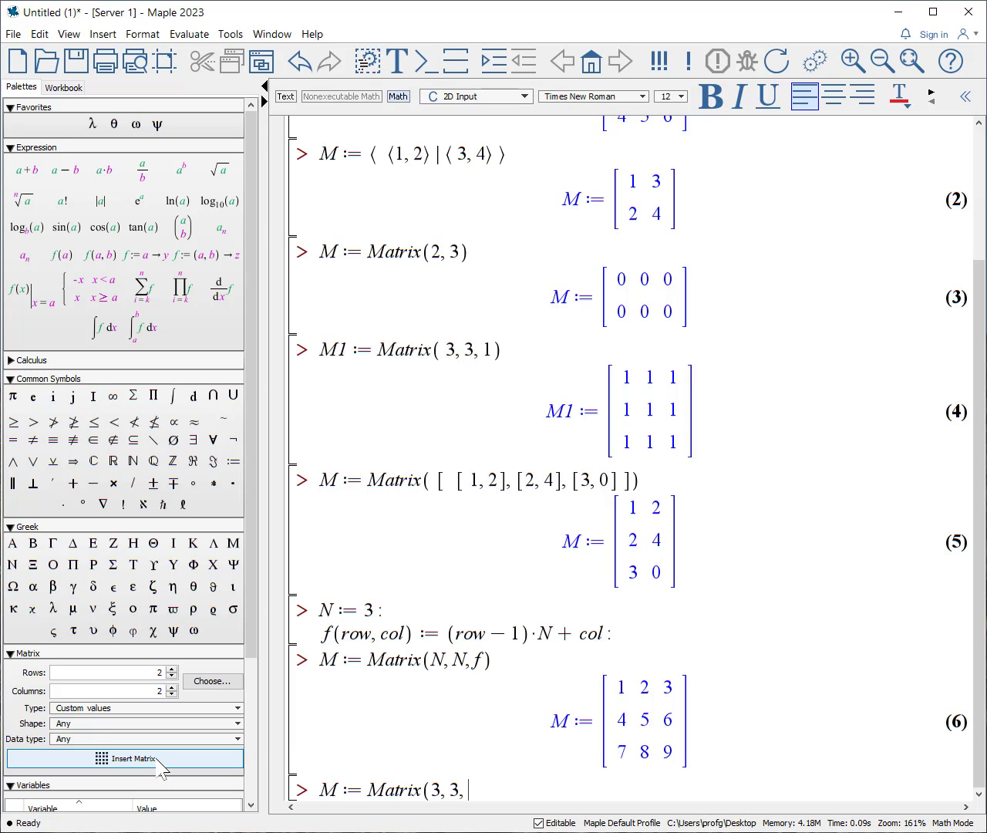
text(rand)
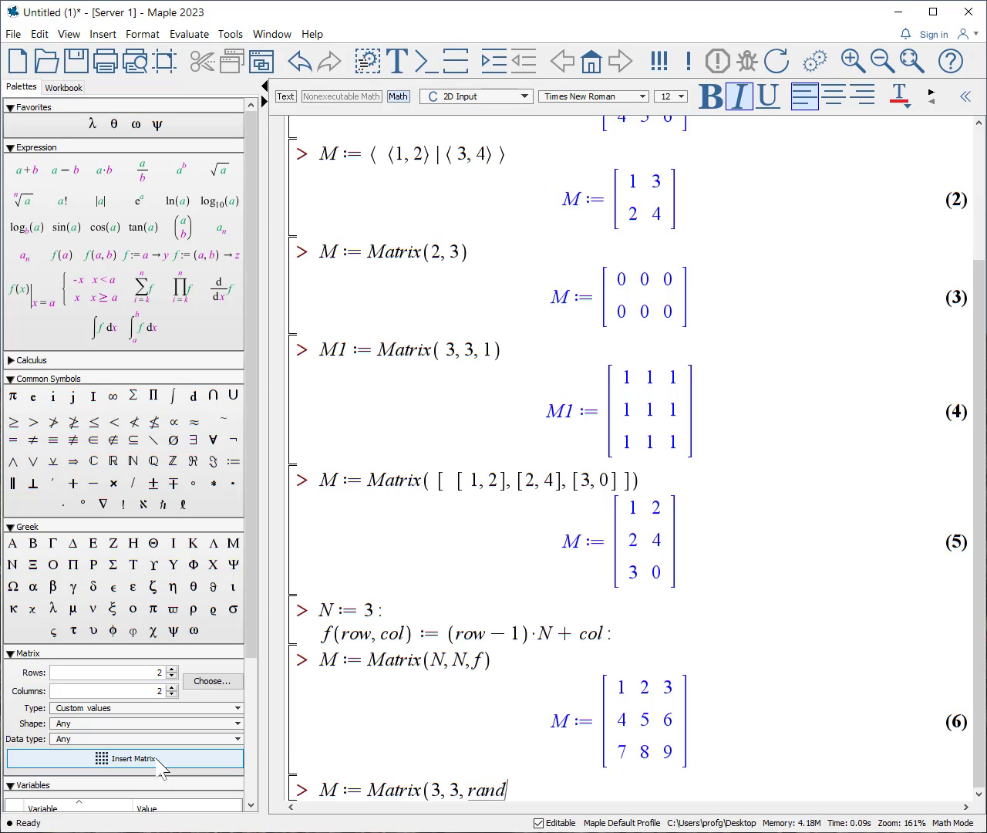
text((0 ..5)
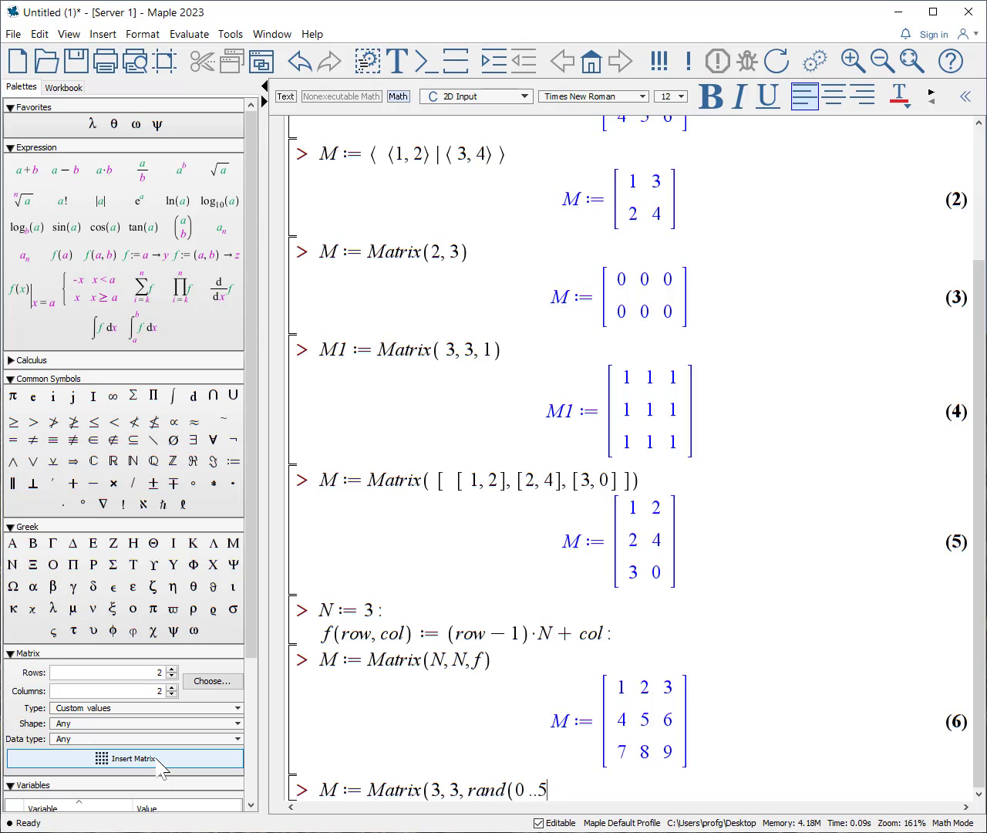
text()))
key(Return)
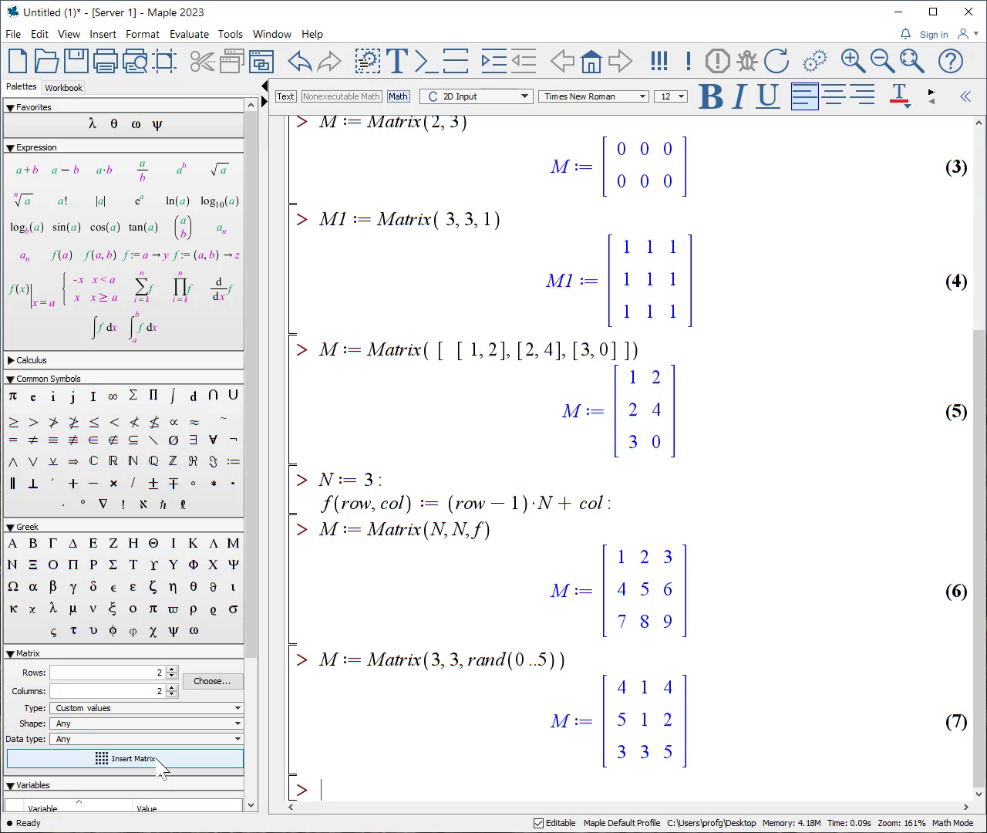
Add a long run of empty execution groups below the random matrix to fill the worksheet page.
key(Return)
key(Return)
key(Return)
key(Return)
key(Return)
key(Return)
key(Return)
key(Return)
key(Return)
key(Return)
key(Return)
key(Return)
key(Return)
key(Return)
key(Return)
key(Return)
key(Return)
key(Return)
key(Return)
key(Return)
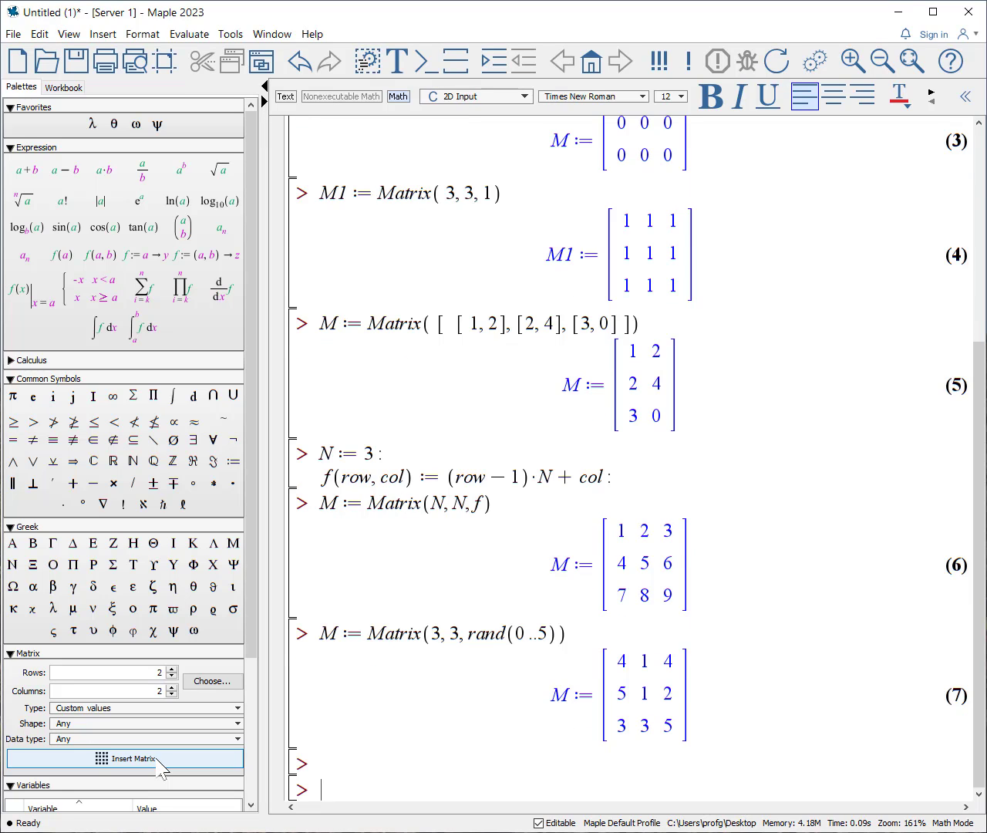
key(Return)
key(Return)
key(Return)
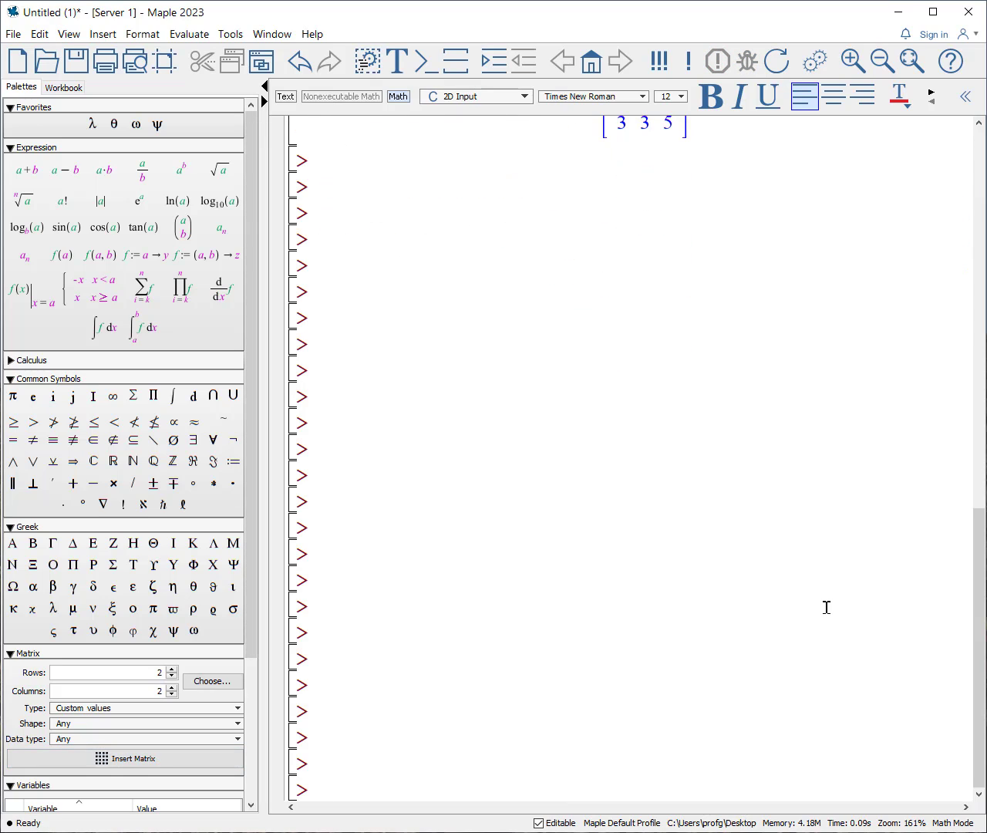
Define the column vector v := <a, b, c, d> in the first empty execution group beneath the random matrix.
text(v:=<a,b,c,>)
key(Return)
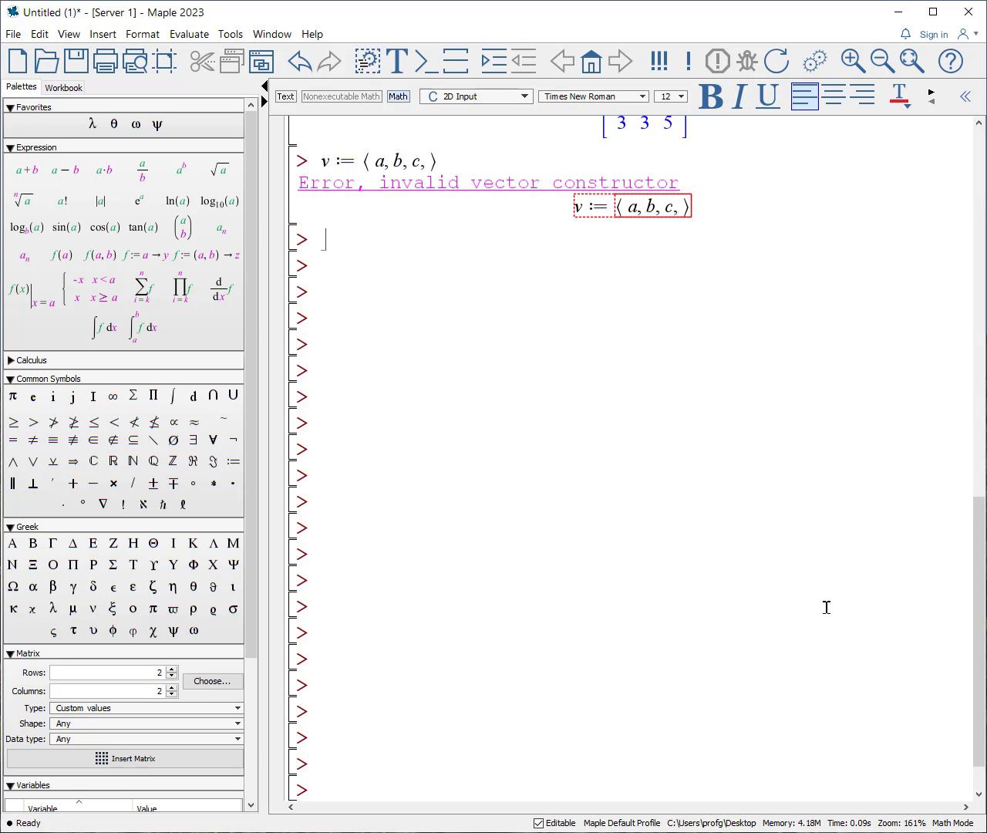
click(428, 159)
text(d)
key(Return)
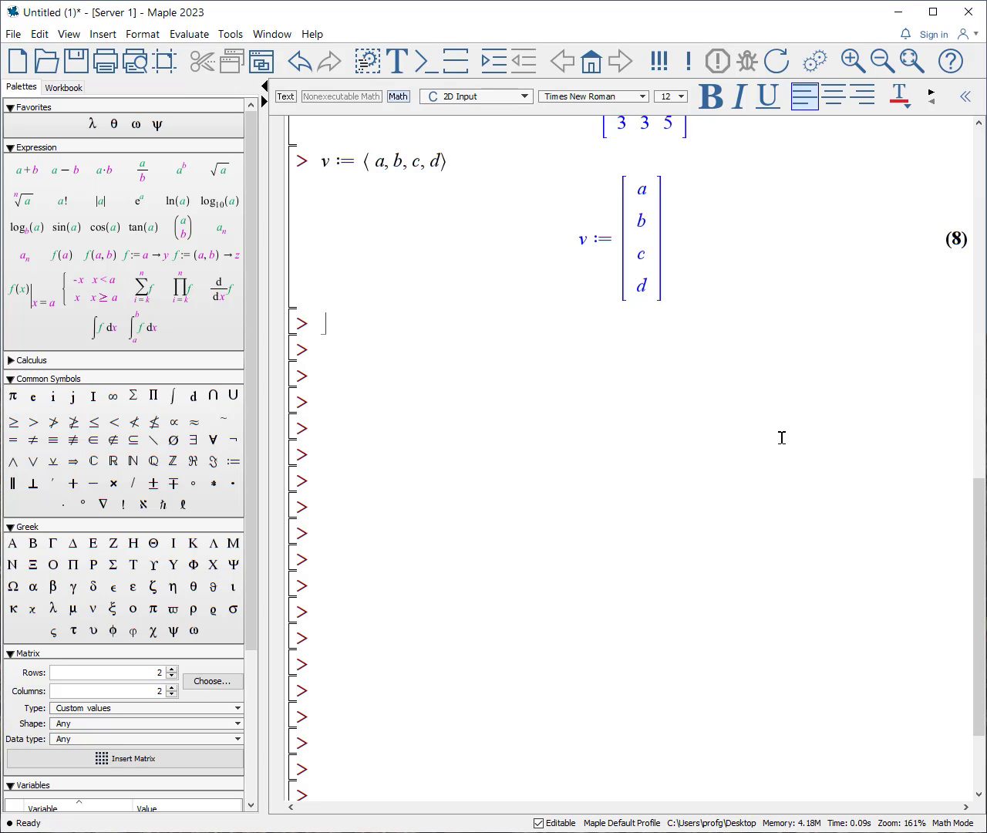
Extract the second element of the vector with v[2].
text(v{2)
key(BackSpace)
key(BackSpace)
text([2)
key(Return)
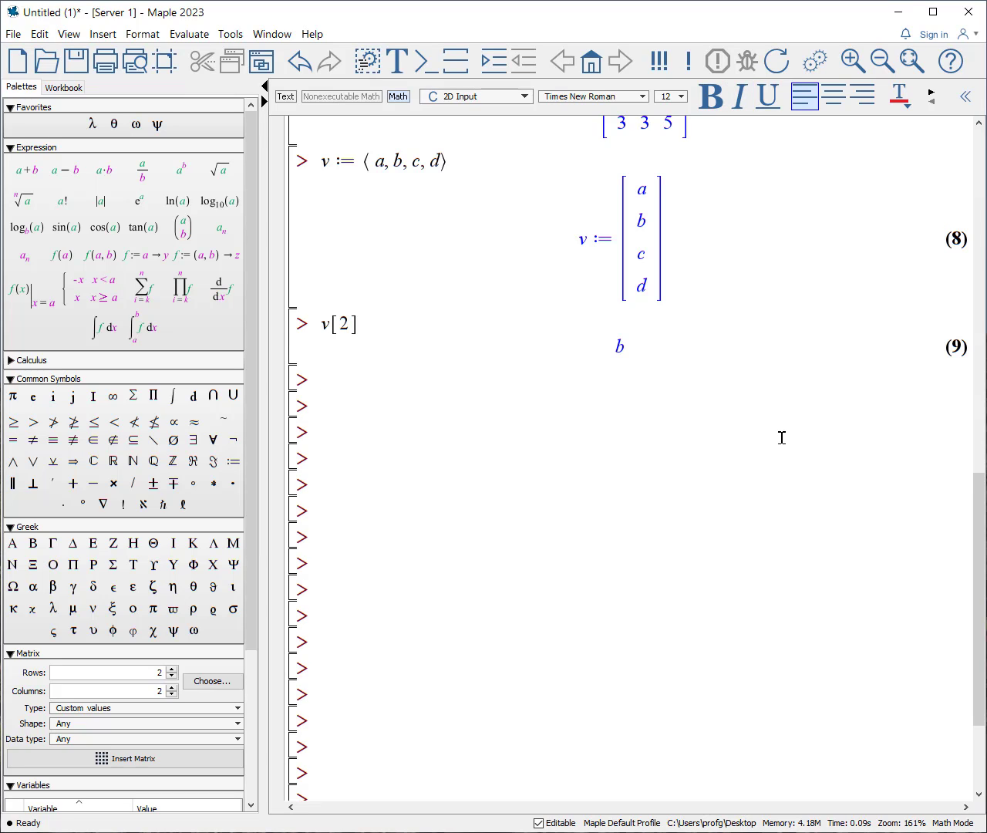
Extract elements two through four of the vector with v[2..4].
text(v{)
key(BackSpace)
text([)
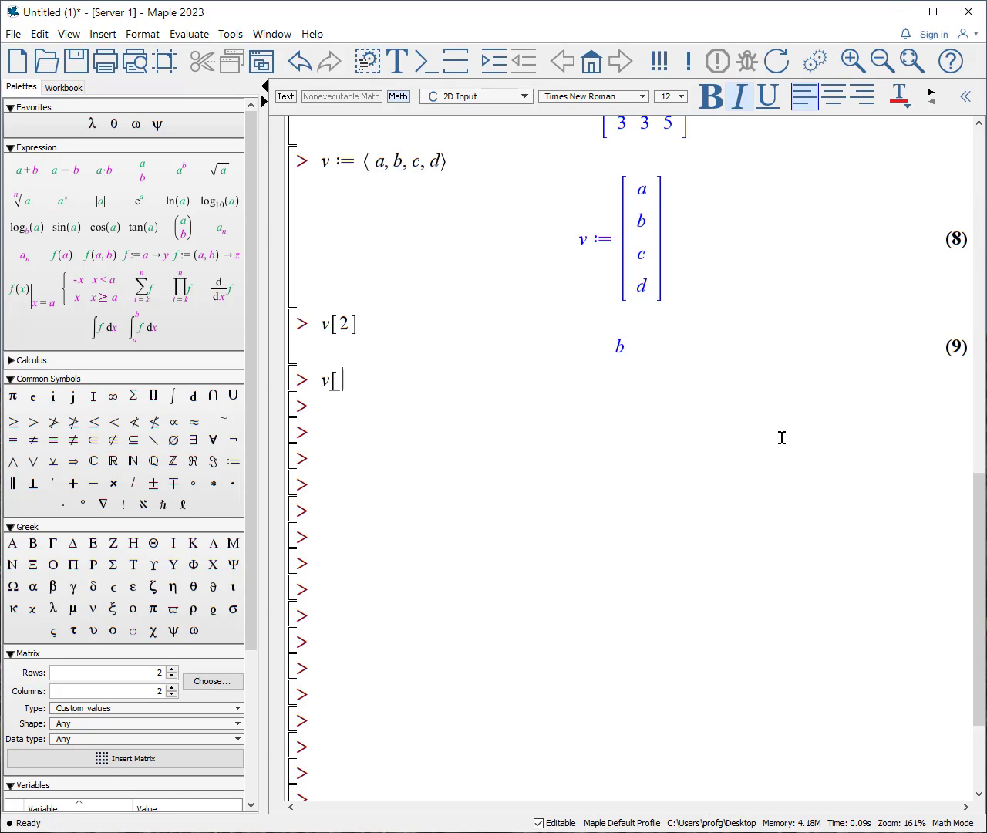
text(2..4)
key(Return)
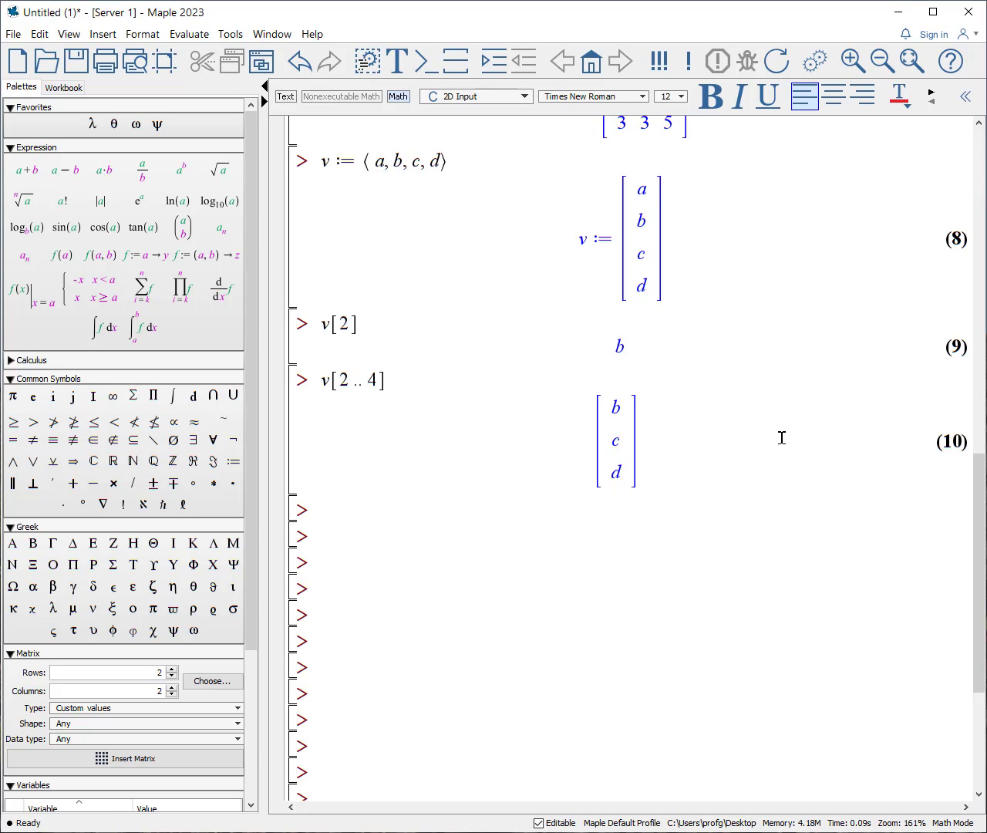
Enter and execute M := <a, b, c, d; e, f, g, h, i; j, k, l, m>;, placing each matrix row on its own line.
text(M := < a, b, c,)
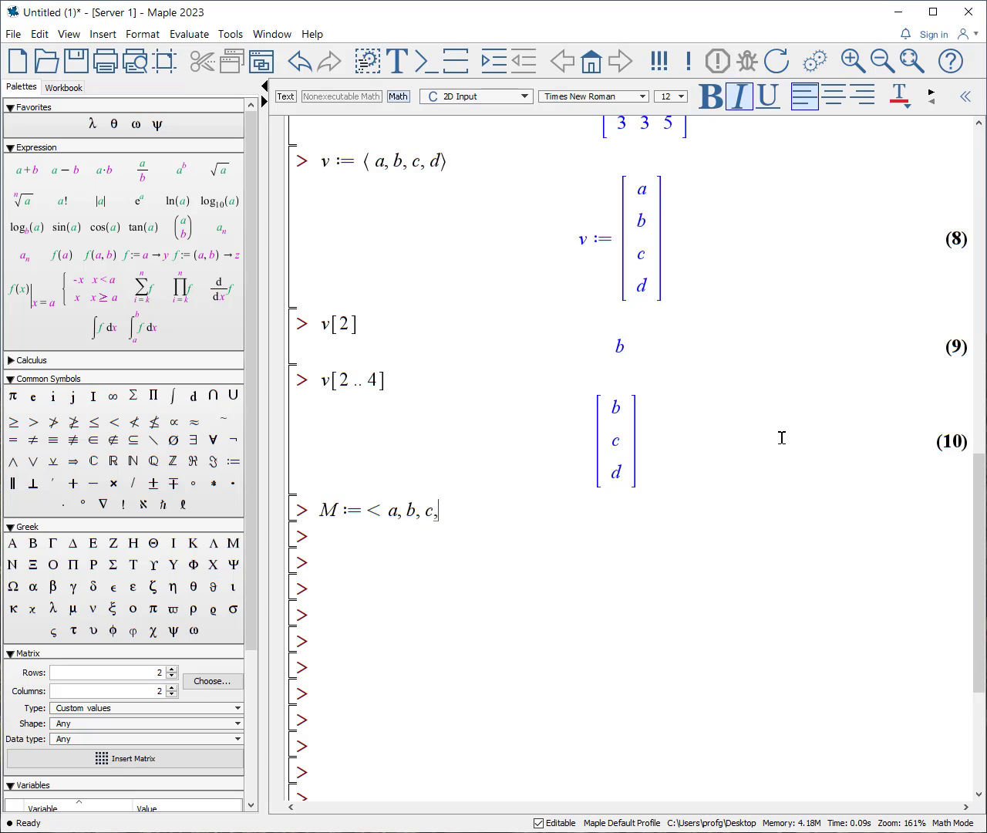
text( d,)
key(shift+Return)
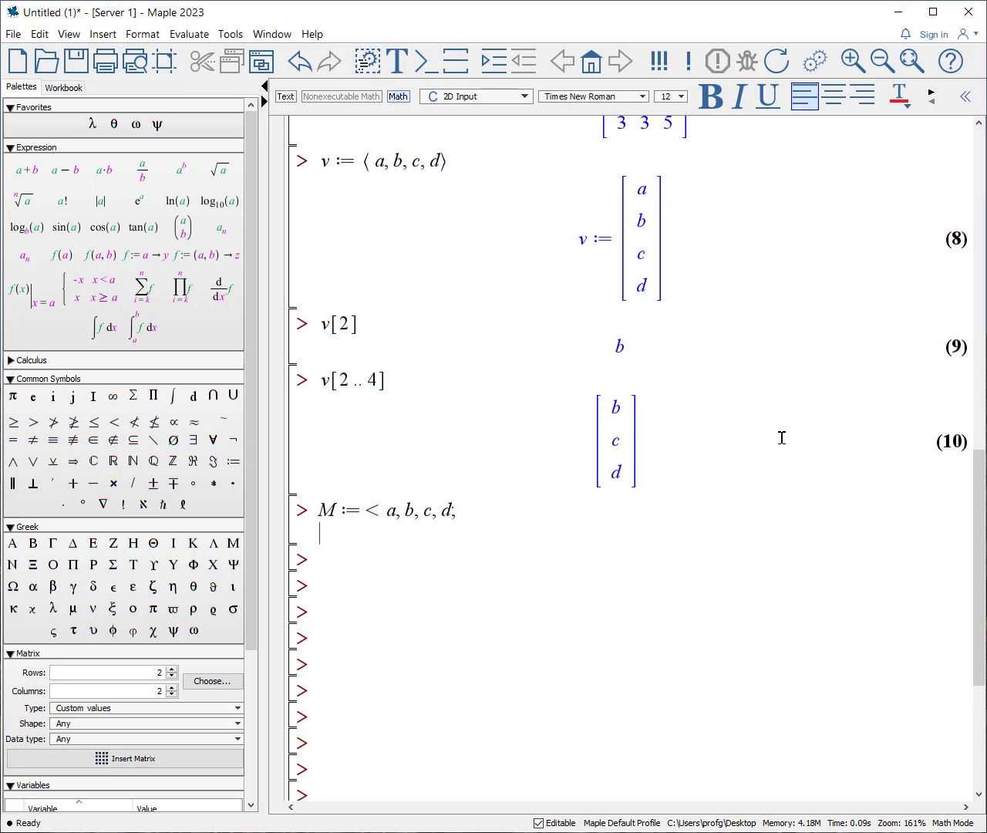
text(:= < a, b, c,)
text( d;  e, f, g, h)
text(, i)
text(;)
key(shift+Return)
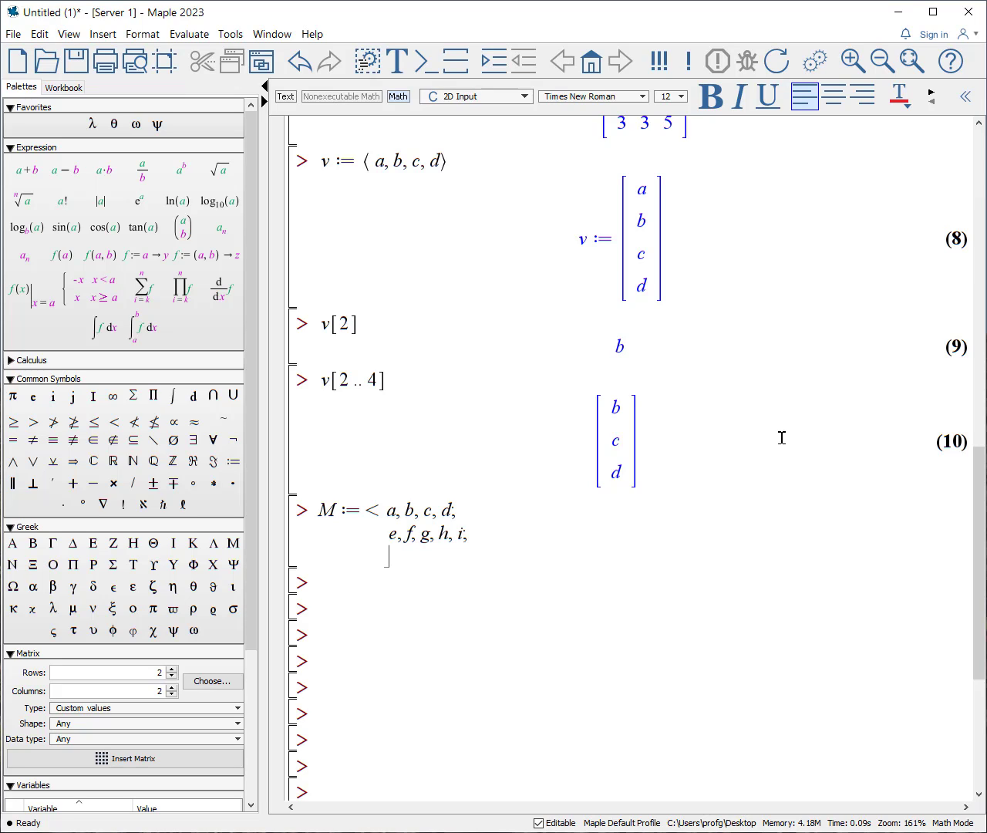
text(j,k,l,m>)
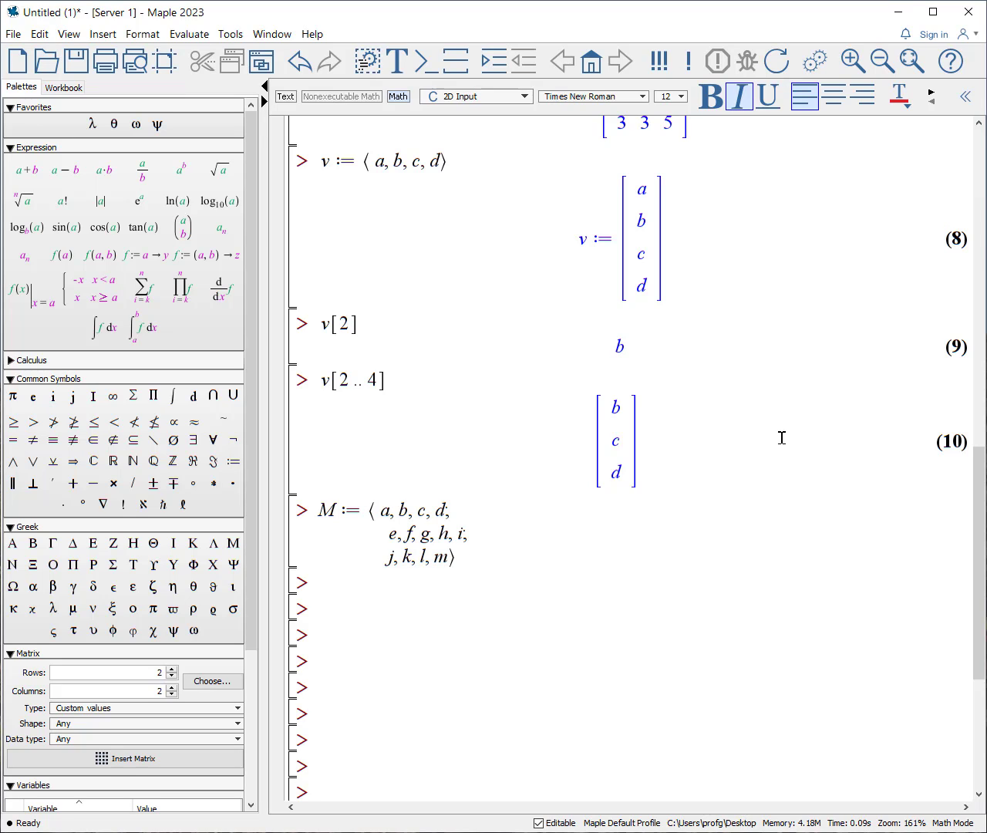
text(;)
key(Return)
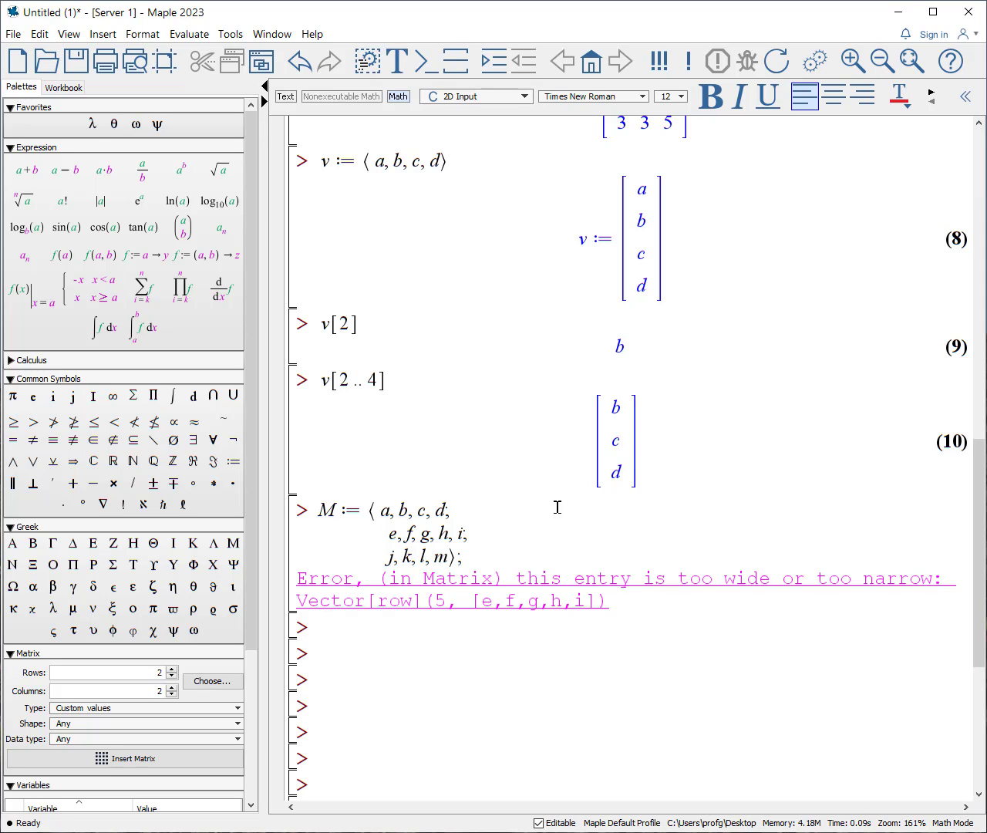
Remove the extra entry i from the second row of M's definition and execute it again.
click(461, 533)
key(BackSpace)
key(BackSpace)
key(Return)
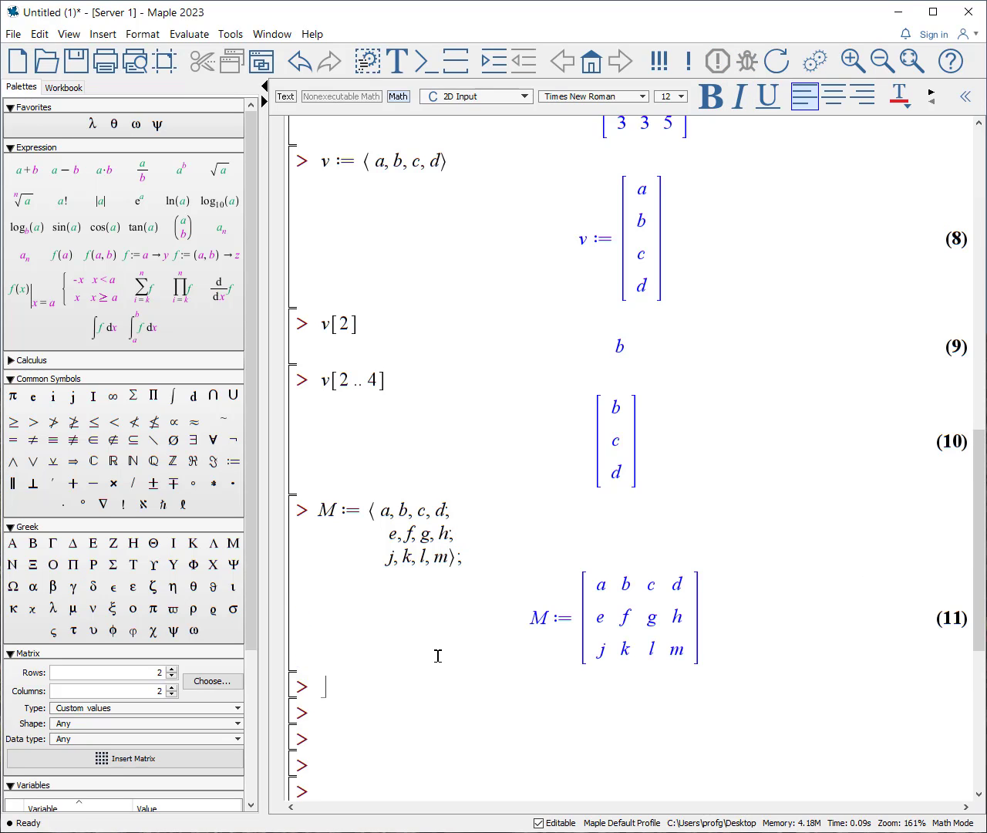
Extract the element in row 2, column 3 of the matrix with M[2, 3].
scroll(671, 469, down, 3)
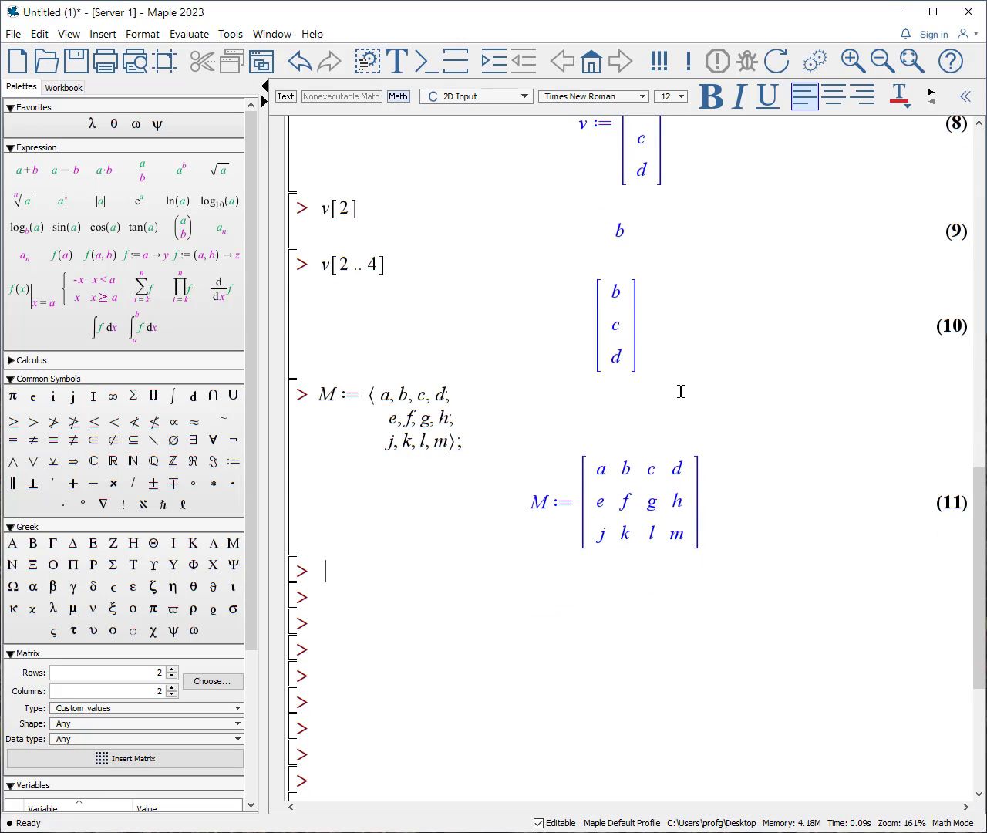
text(M)
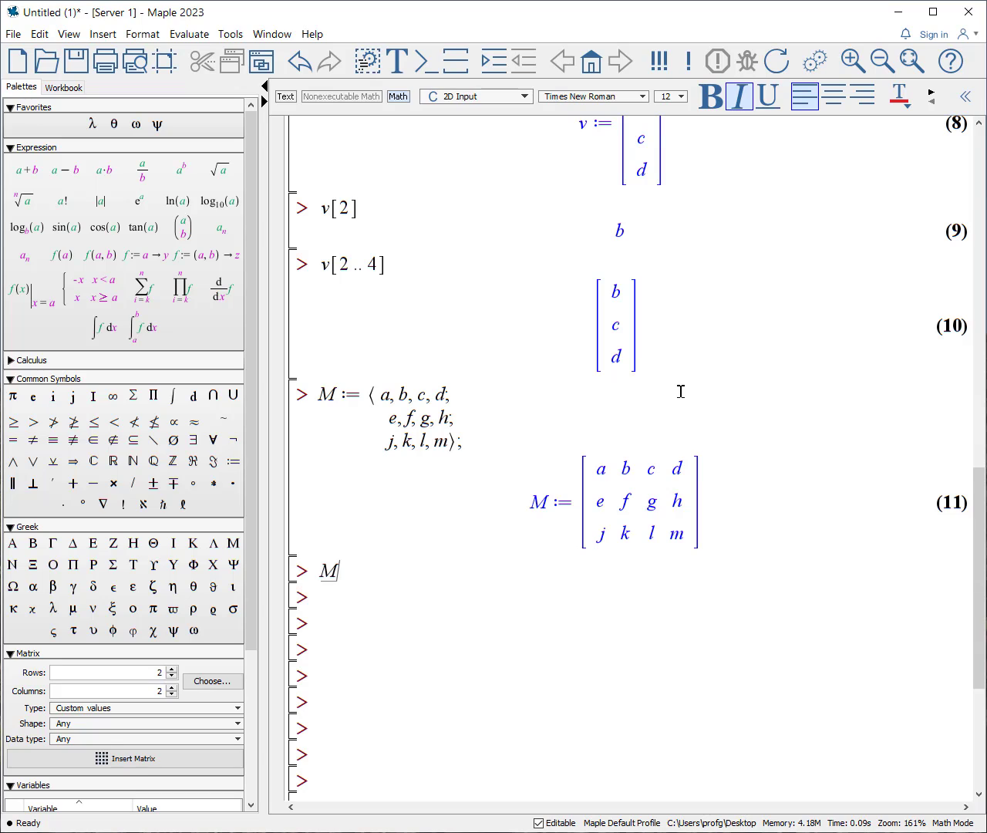
text([2)
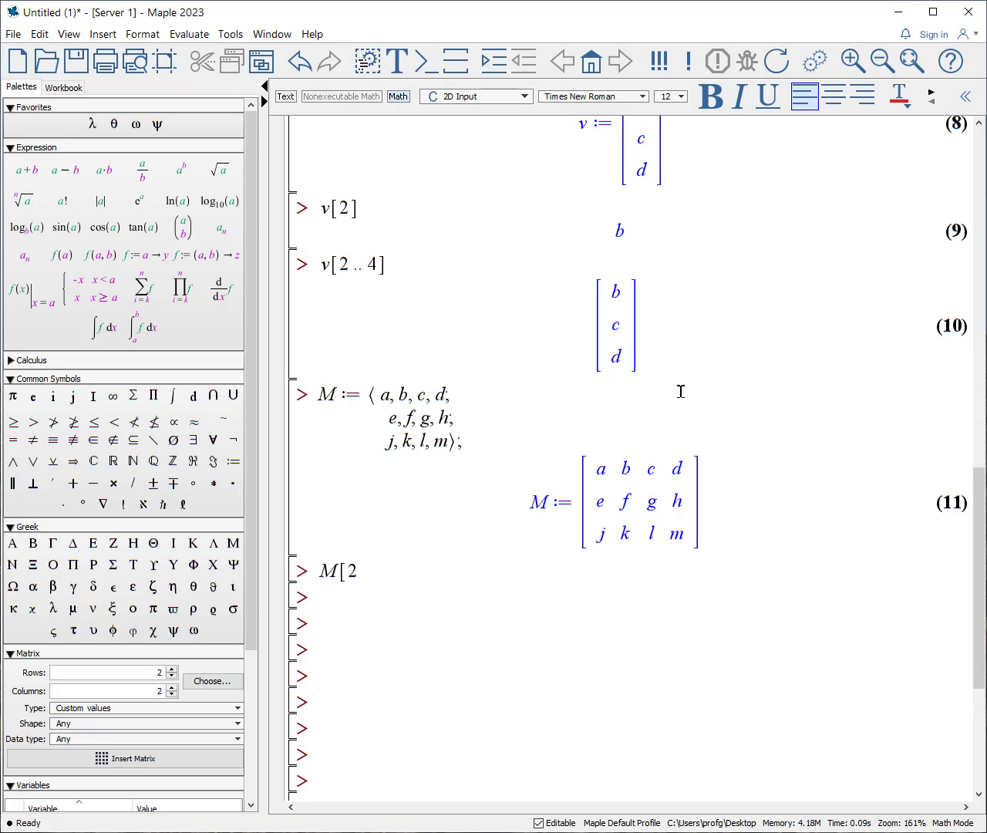
text(, 3])
key(Return)
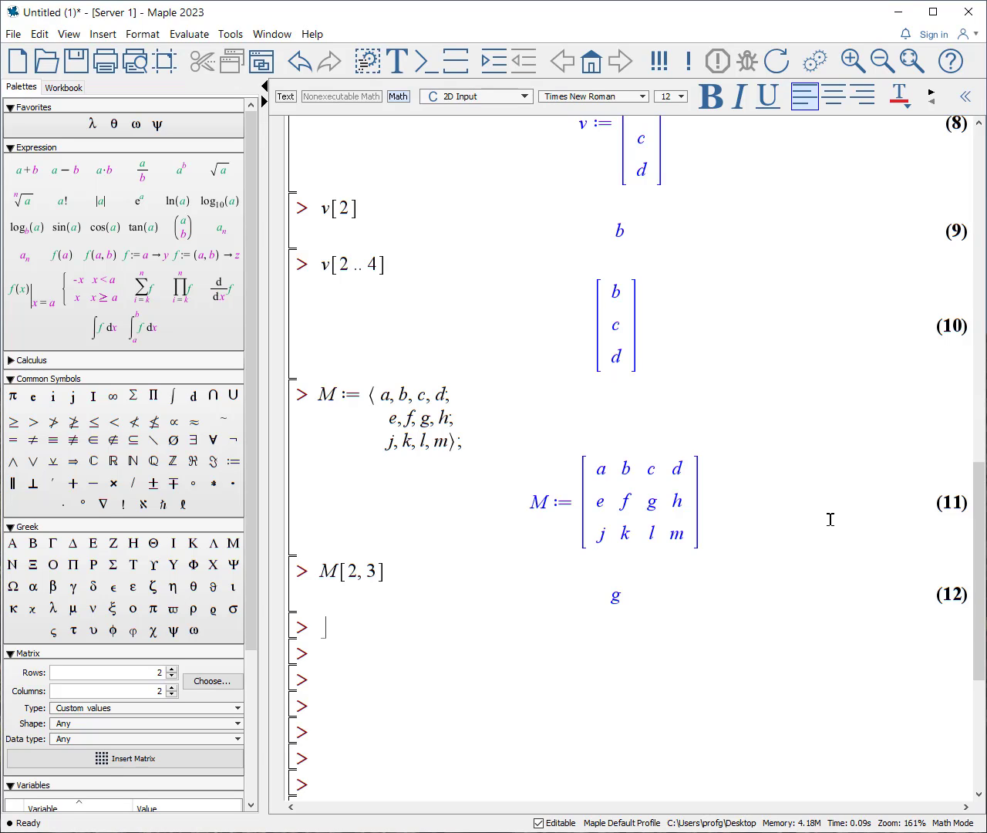
Extract the first three entries of the matrix's second row with M[2, 1..3].
text(M[)
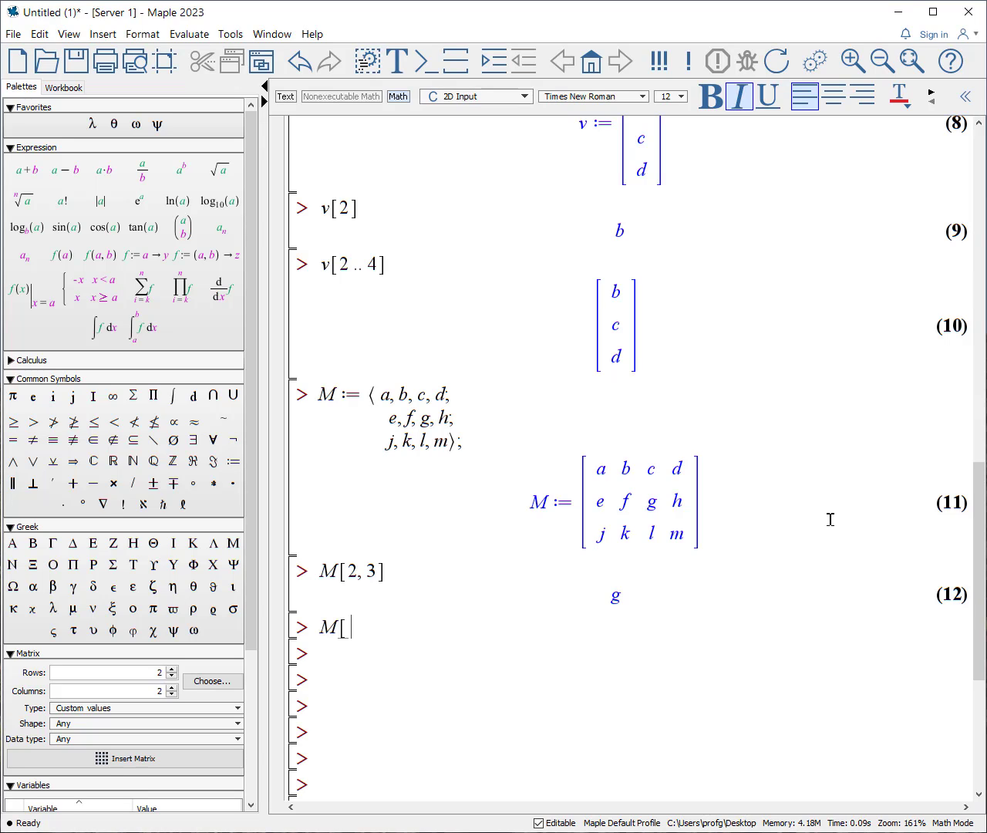
text(2, 1 ..3)
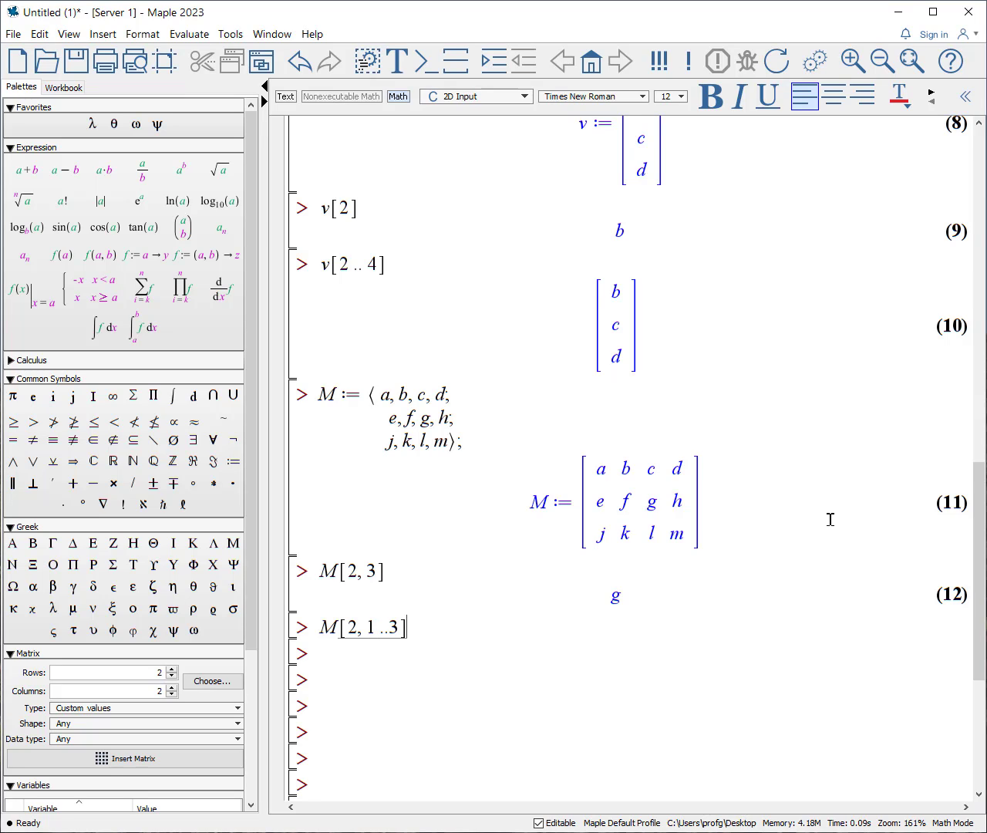
key(Return)
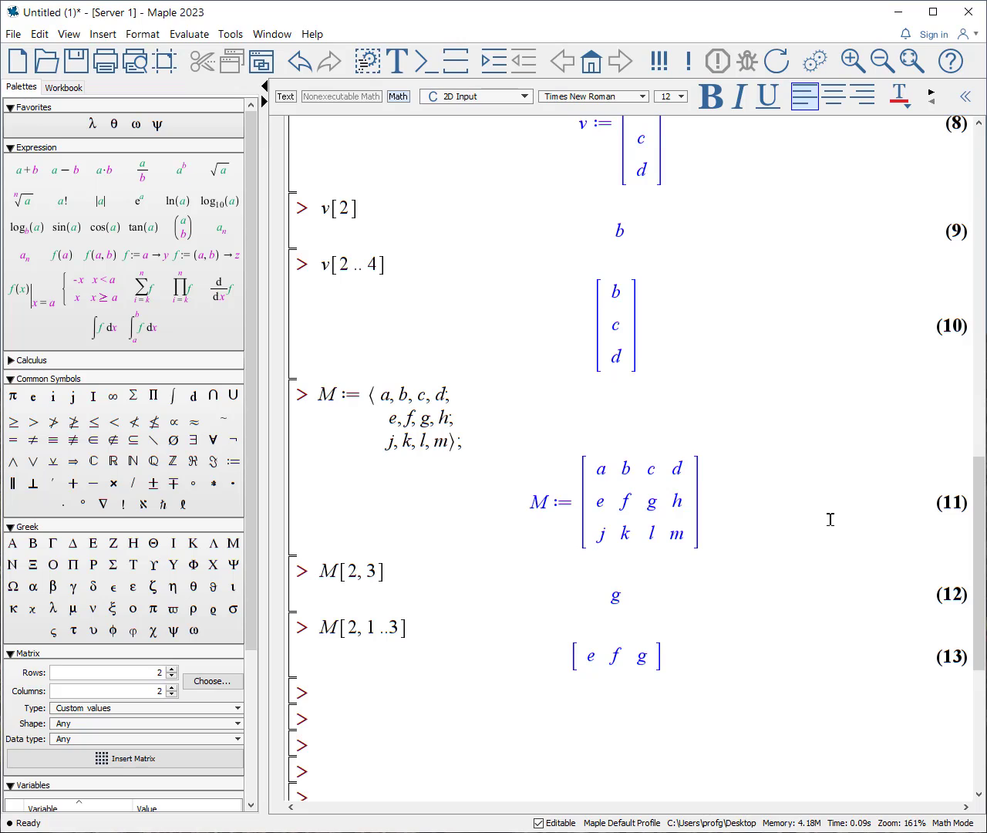
Extract the whole first row with M[1, ..] and the whole first column with M[.., 1].
text(M[)
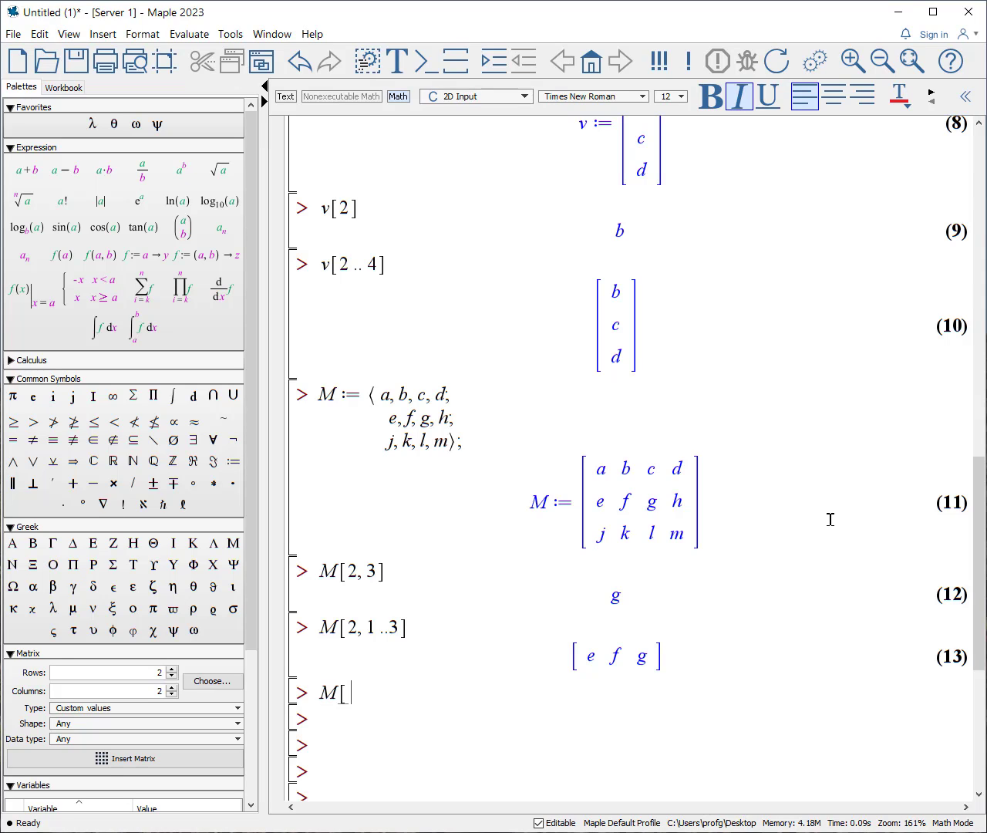
text(1, ..])
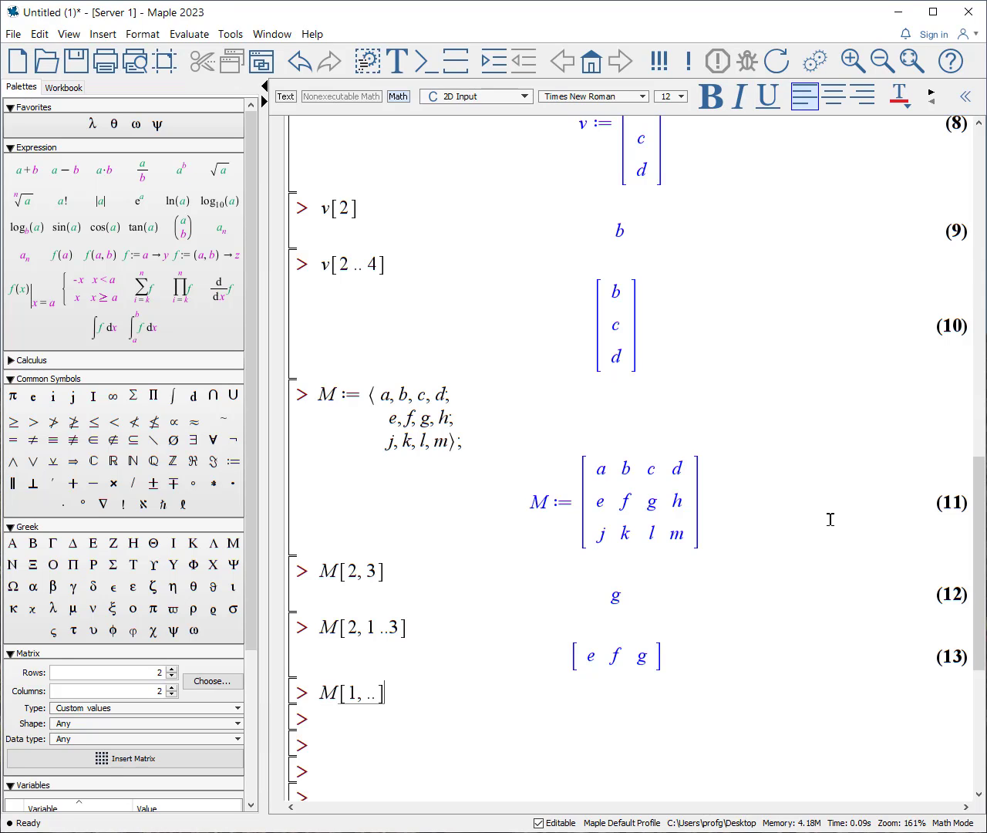
key(Return)
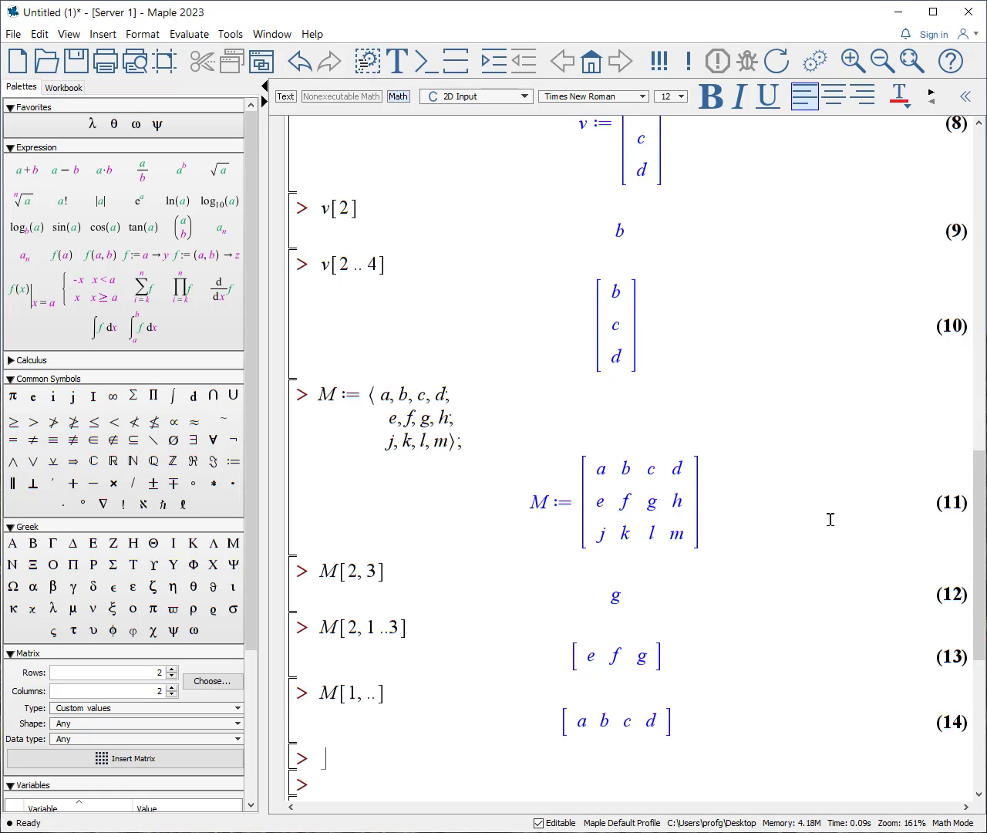
text(M[..,1])
key(Return)
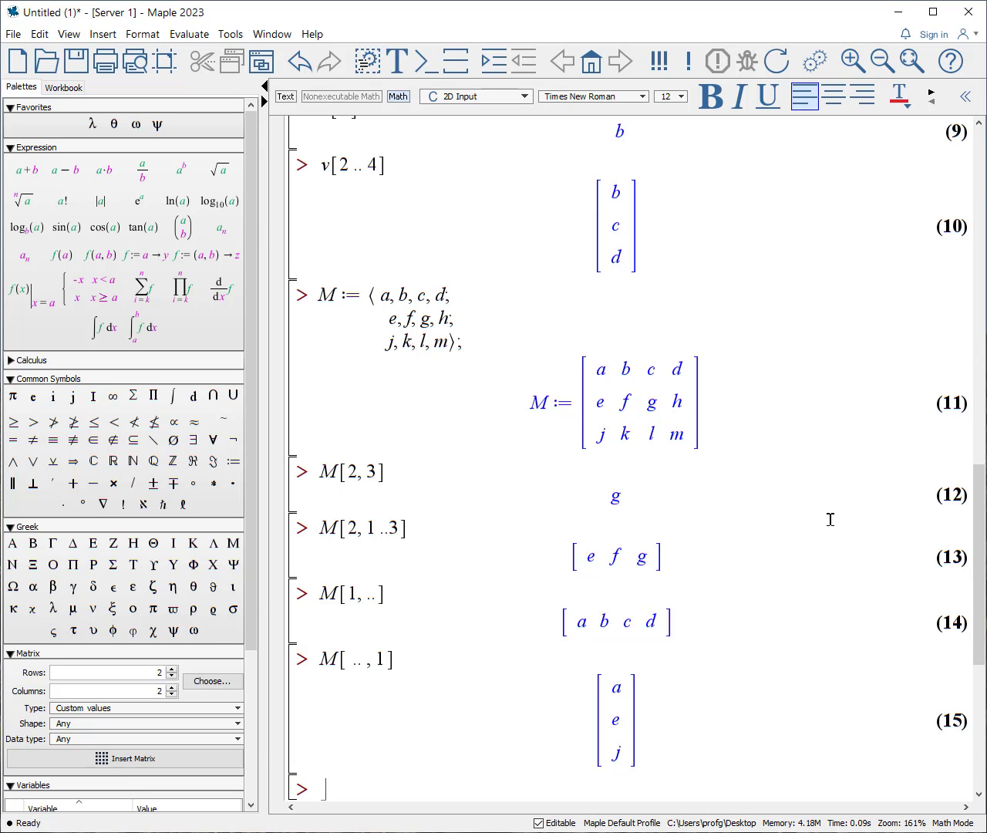
List all three rows of the matrix as a sequence with seq(M[n, ..], n=1..3).
text(seq( M[ )
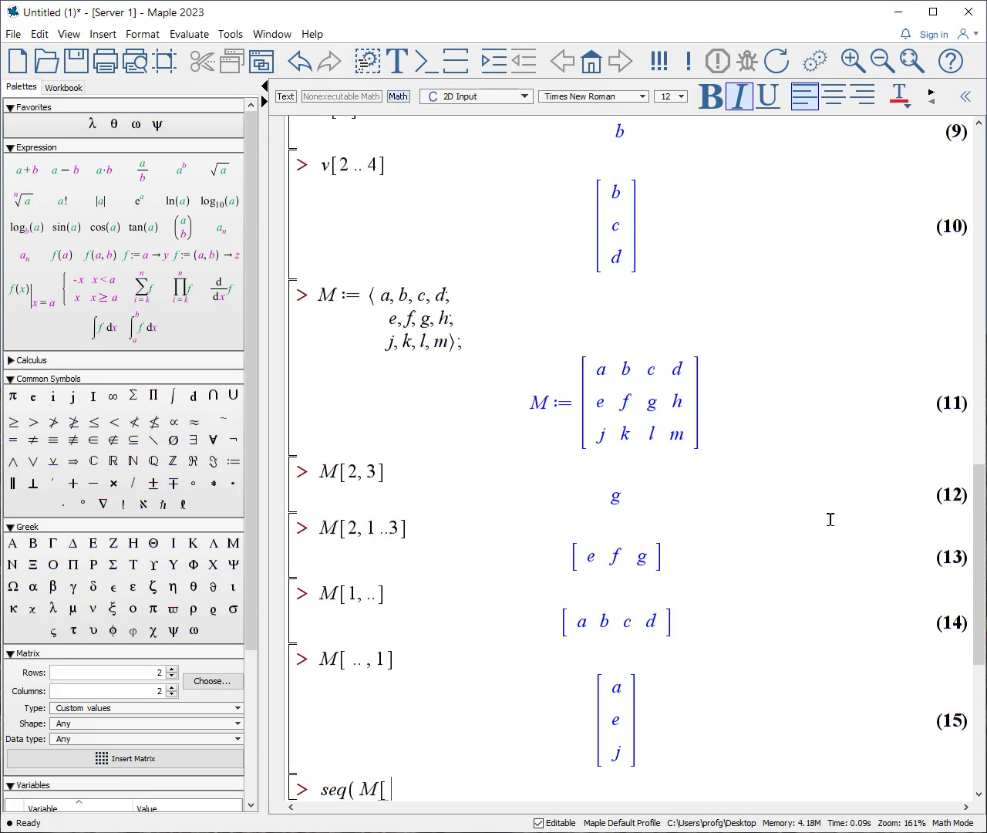
text(n, .. ])
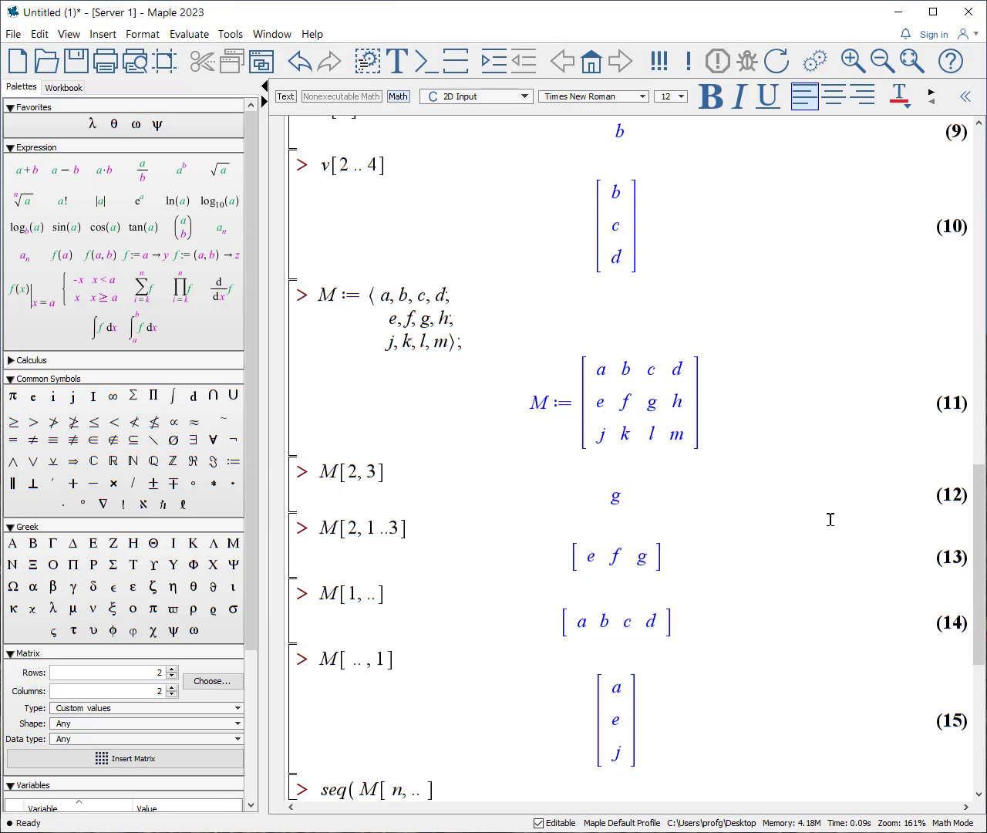
text(, n=1 ..3))
key(Return)
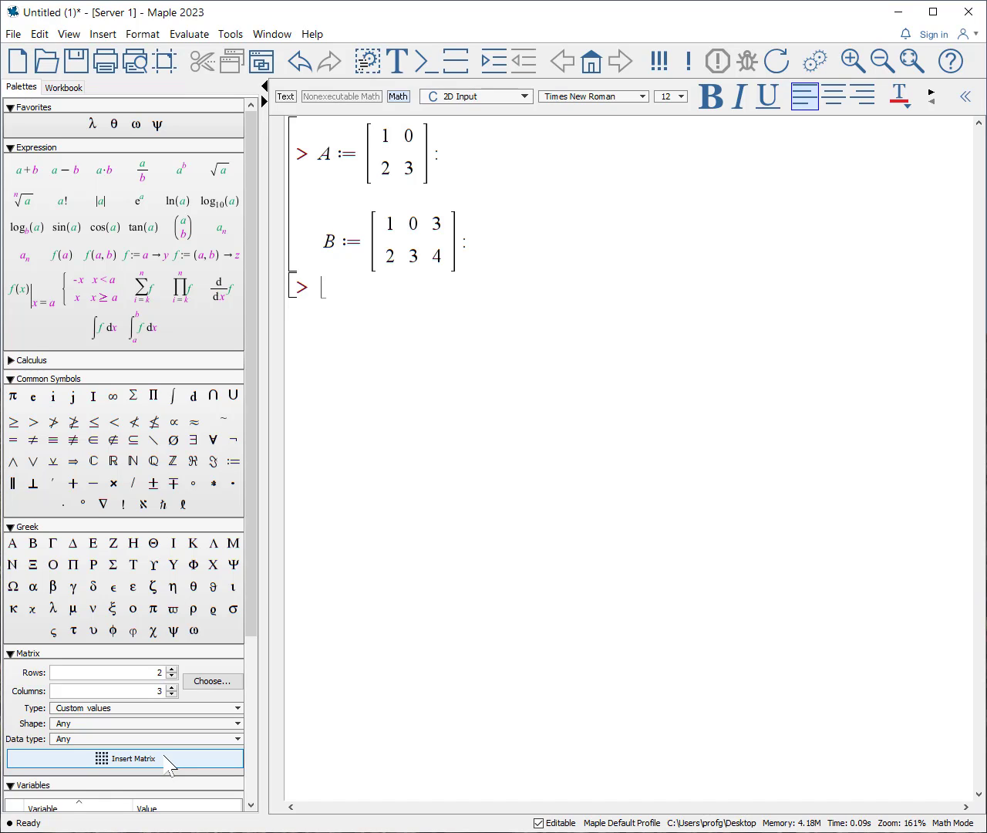
Compare matrix A with itself using LinearAlgebra:-Equal(A, A).
text(nearAlgebra)
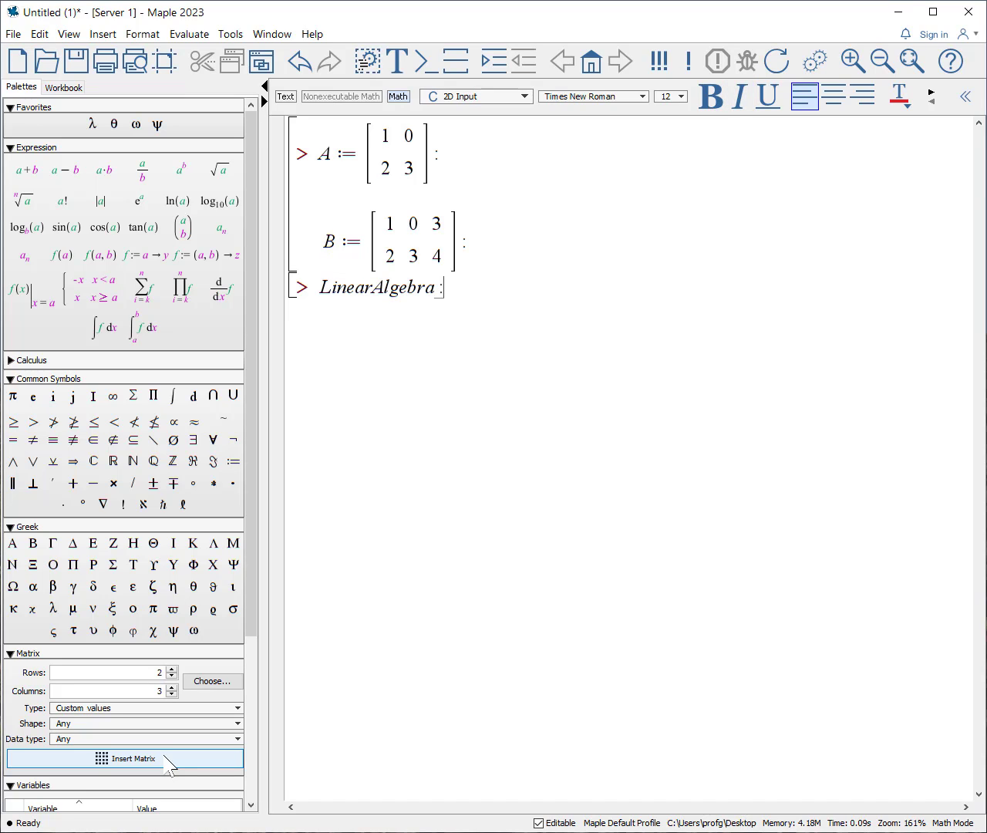
text(:-Equal(A,A))
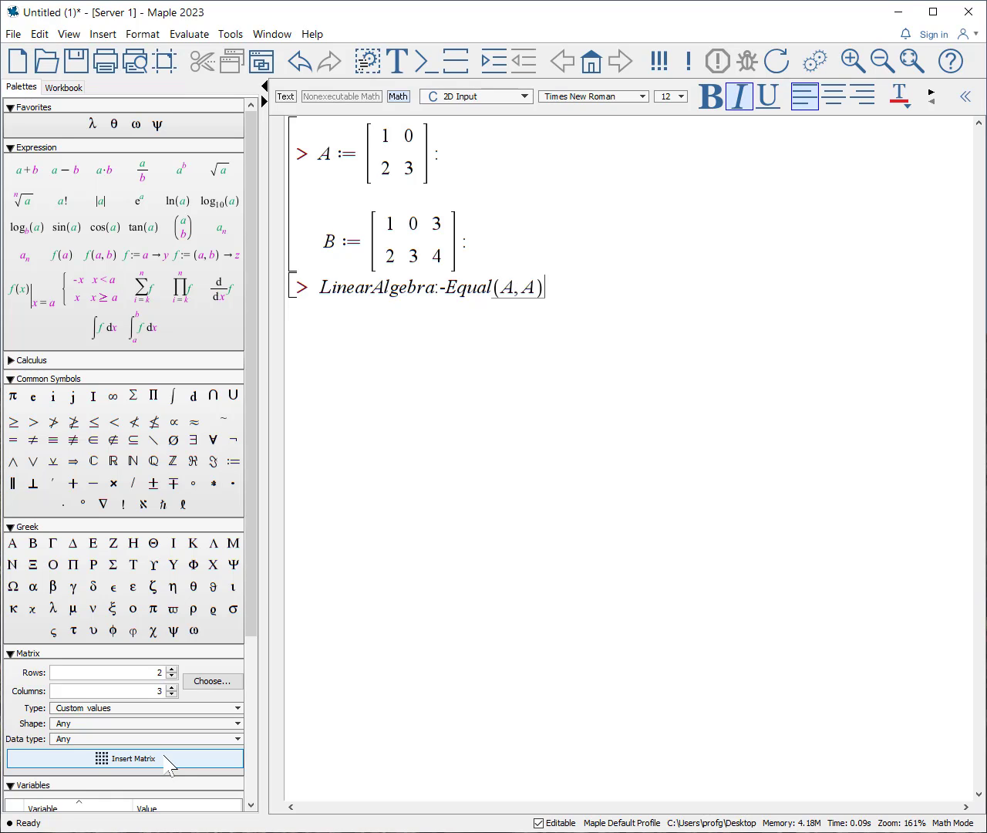
key(Return)
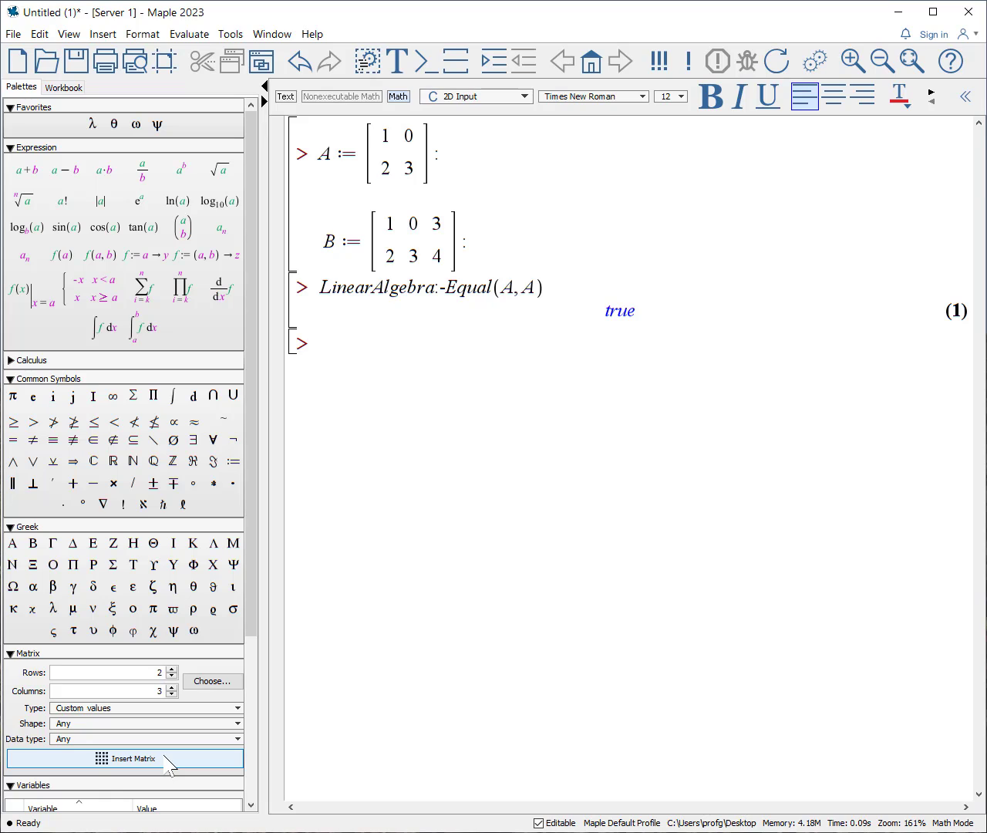
Compare matrices A and B by evaluating LinearAlgebra:-Equal(A, B).
text(Li)
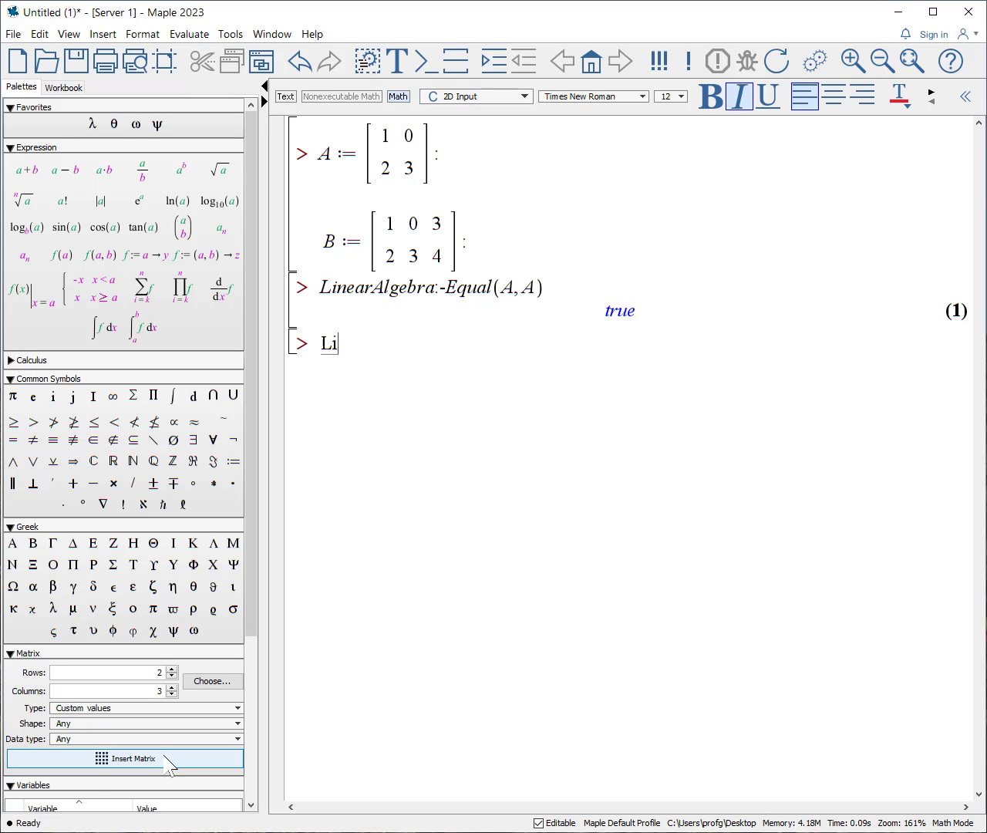
text(nearAlgebra:-Q)
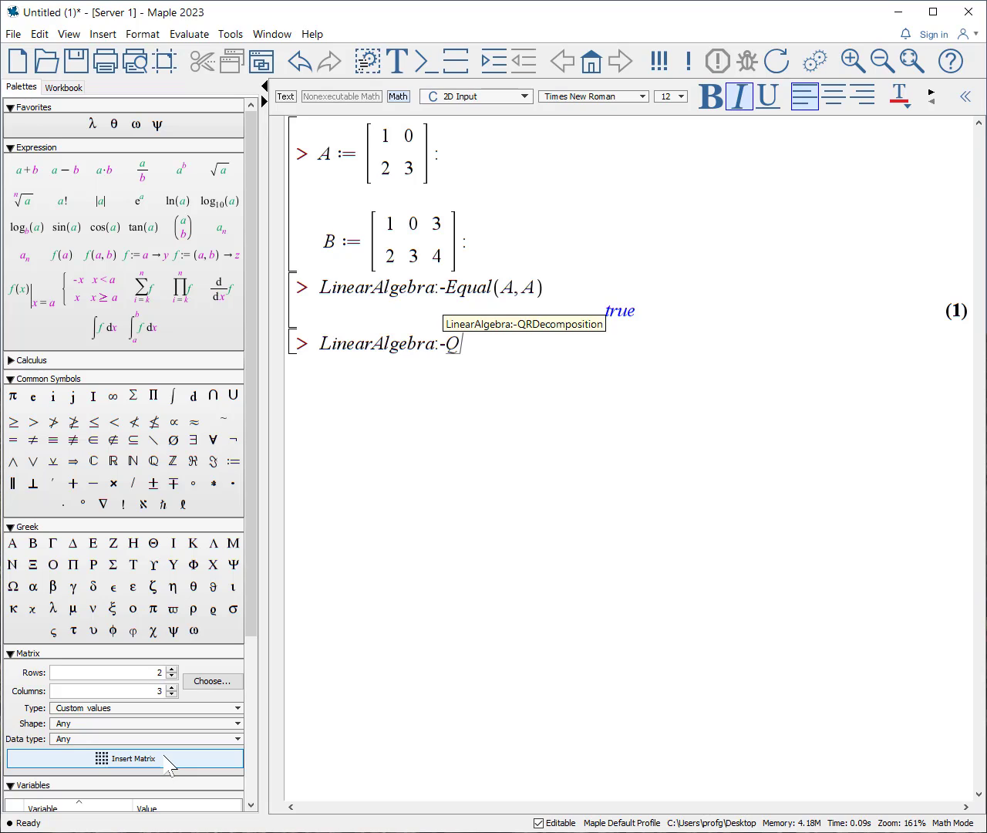
key(BackSpace)
text(Eq)
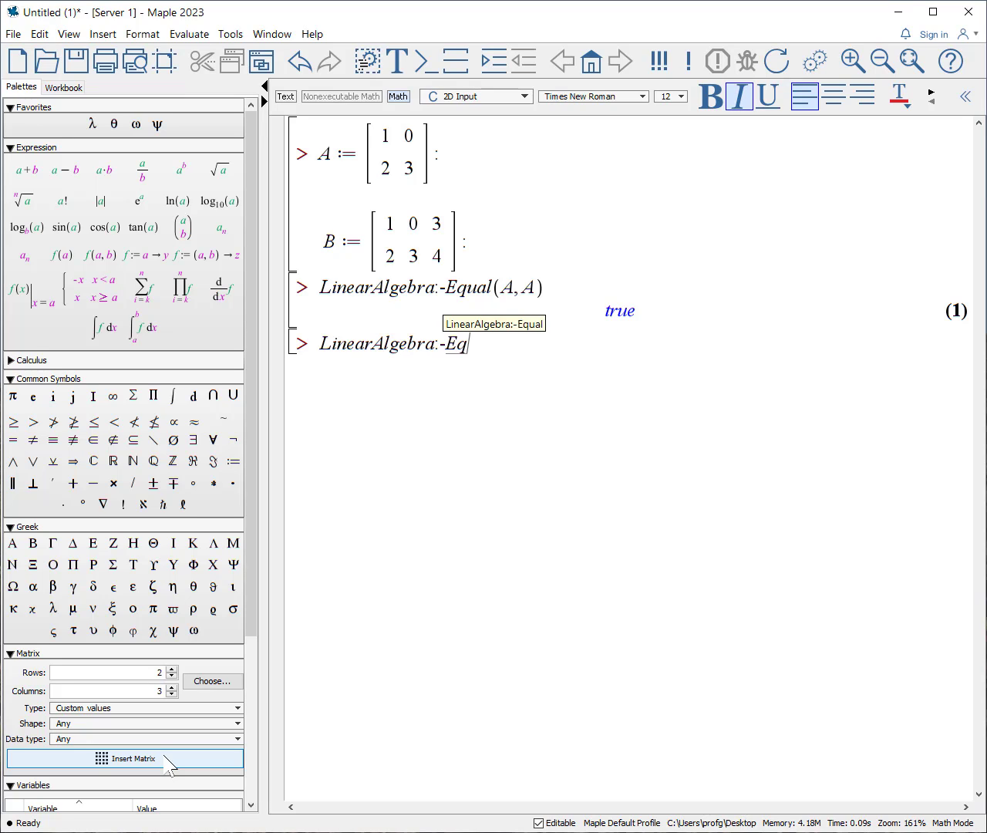
text(ual(A, B))
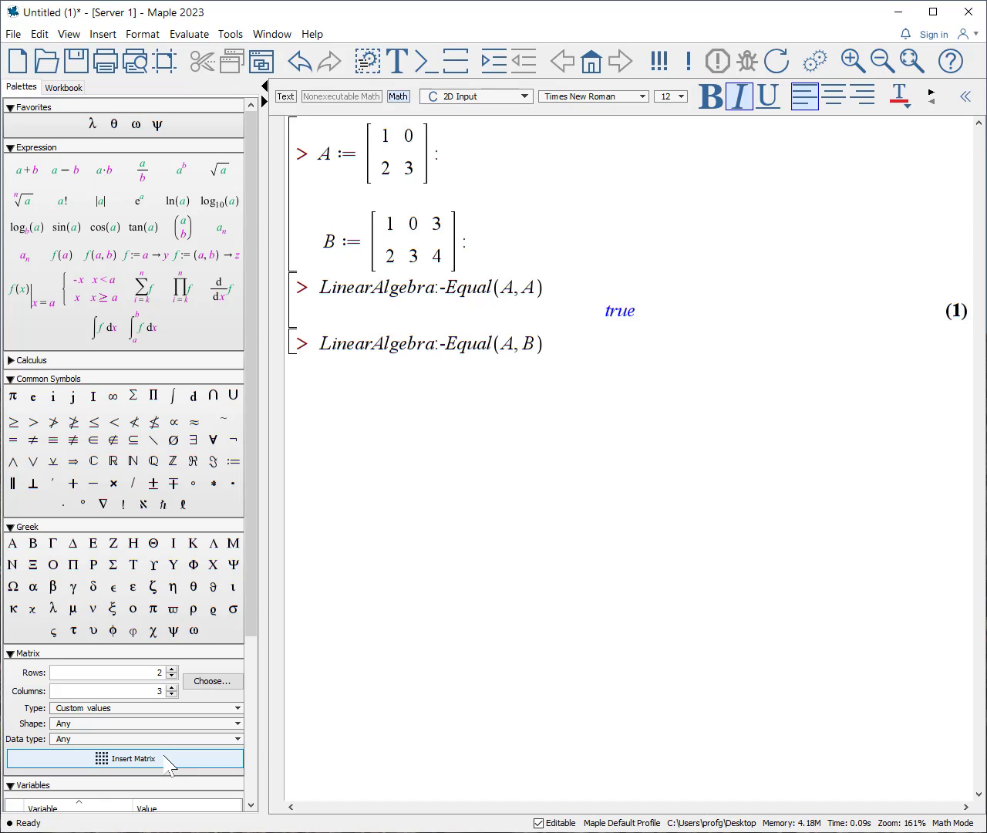
key(Return)
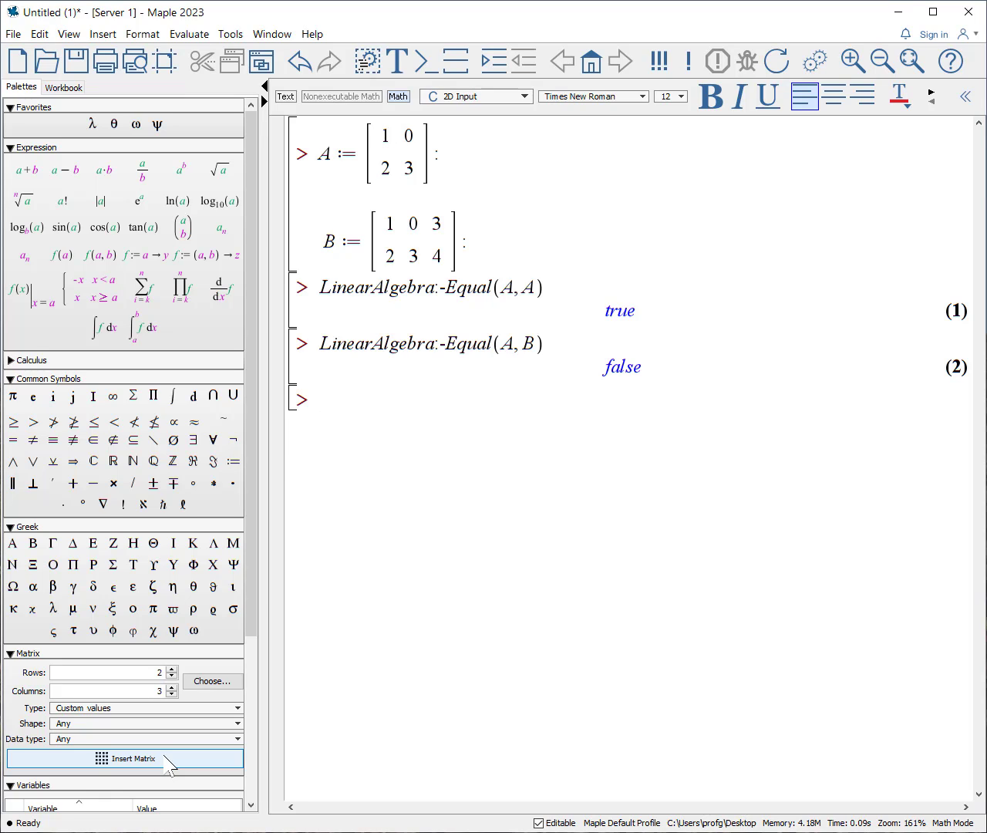
Compare matrix A with the first two rows and columns of B using LinearAlgebra:-Equal(A, B[1..2, 1..2]).
text(LinearA)
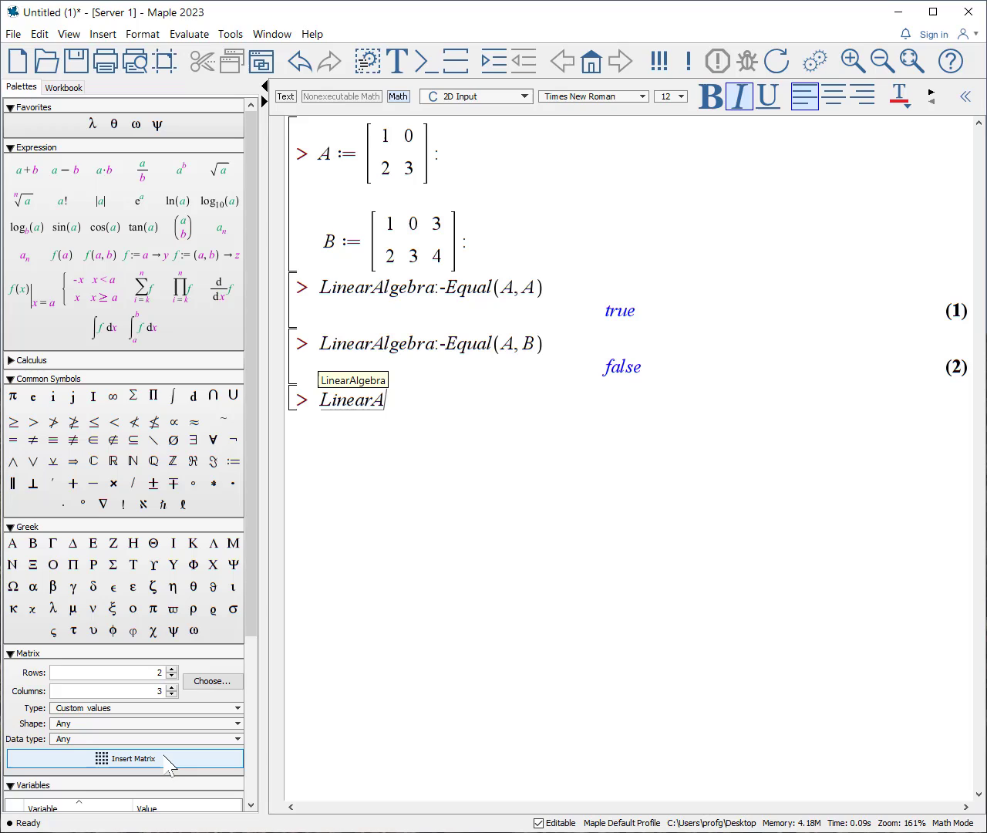
key(Return)
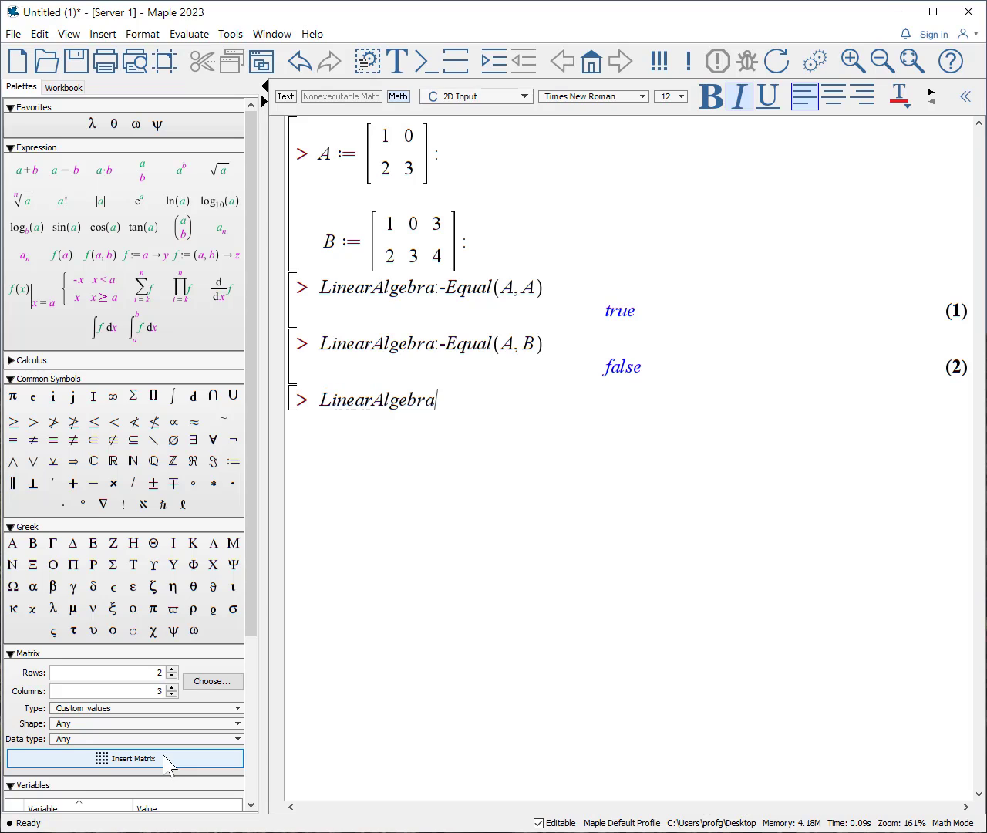
text(:-Equ)
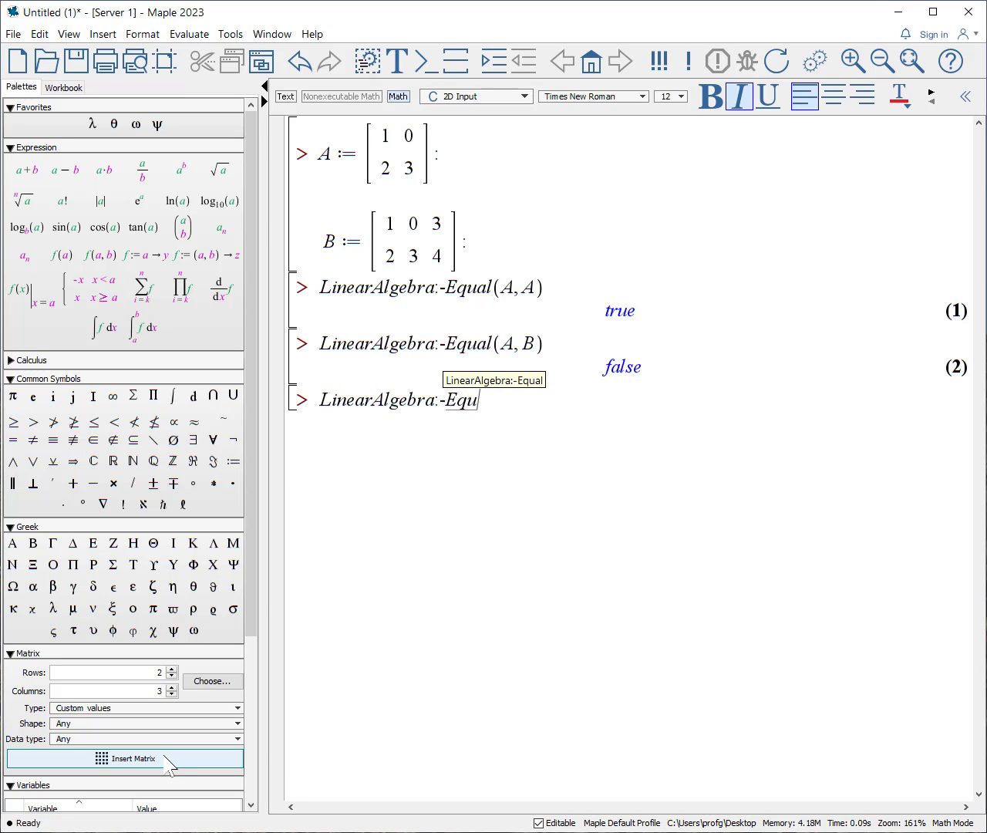
key(Return)
text((A, B)
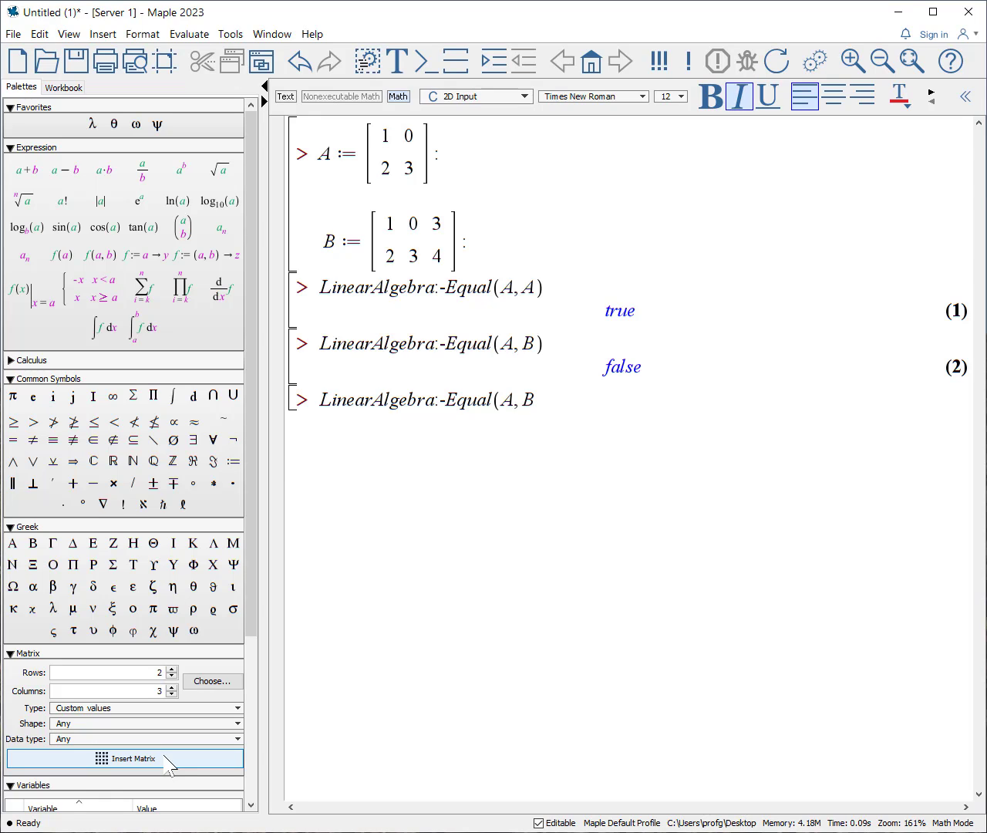
text([1 ..2, )
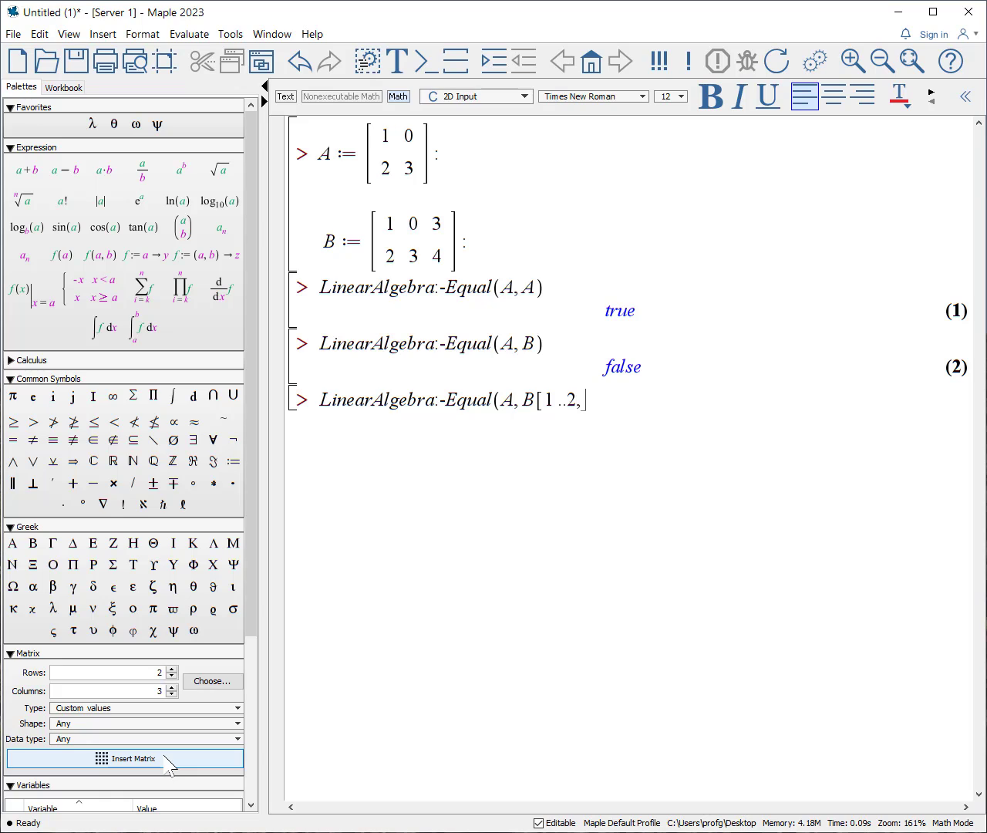
text(1 ..2]))
key(Return)
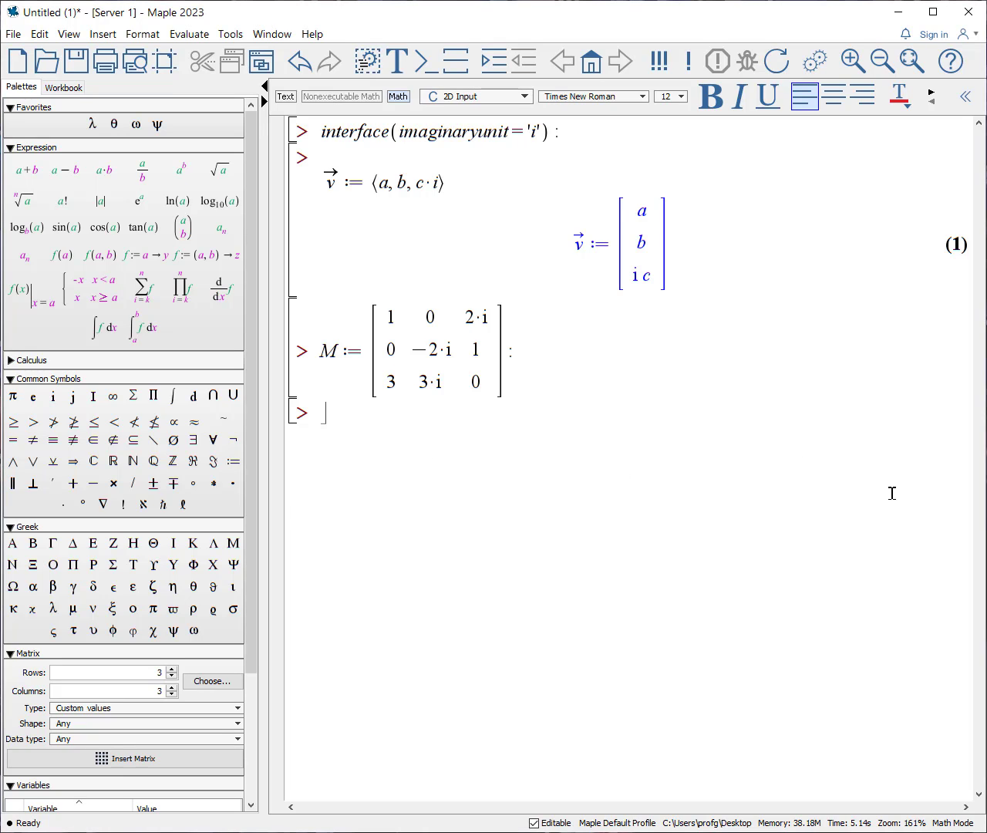
Enter the variable name v with an over-arrow and the subscript transpose below the definition of matrix M.
text(v)
key(ctrl+shift+quotedbl)
text(->)
key(Right)
key(ctrl+shift+underscore)
text(transpro)
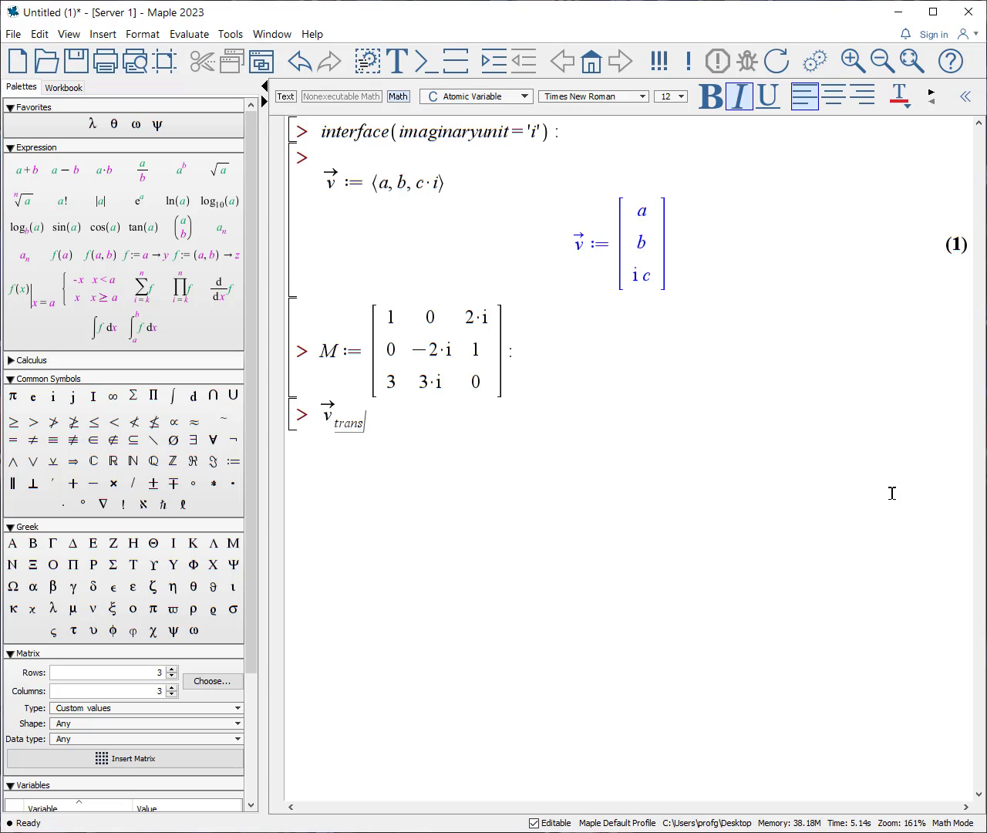
key(BackSpace)
key(BackSpace)
text(ose)
key(Right)
Assign LinearAlgebra:-Transpose of the arrowed vector v to the subscripted name and evaluate the statement.
text(:= LinearAlgebra:)
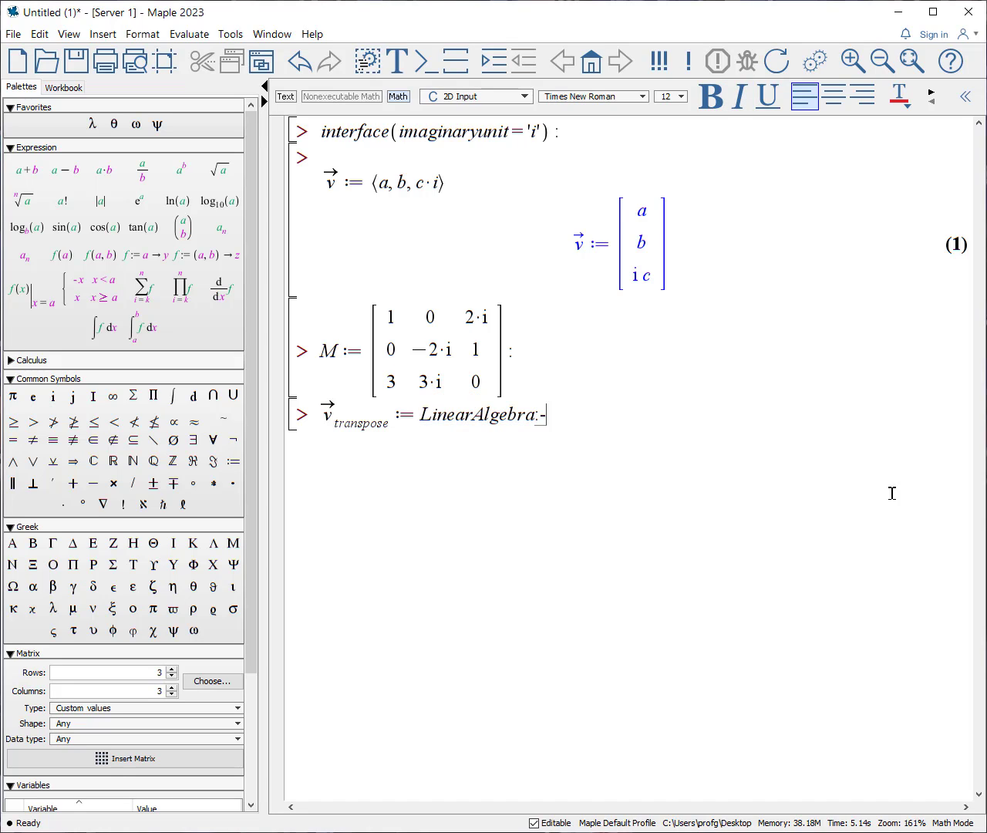
text(-Transpose(v)
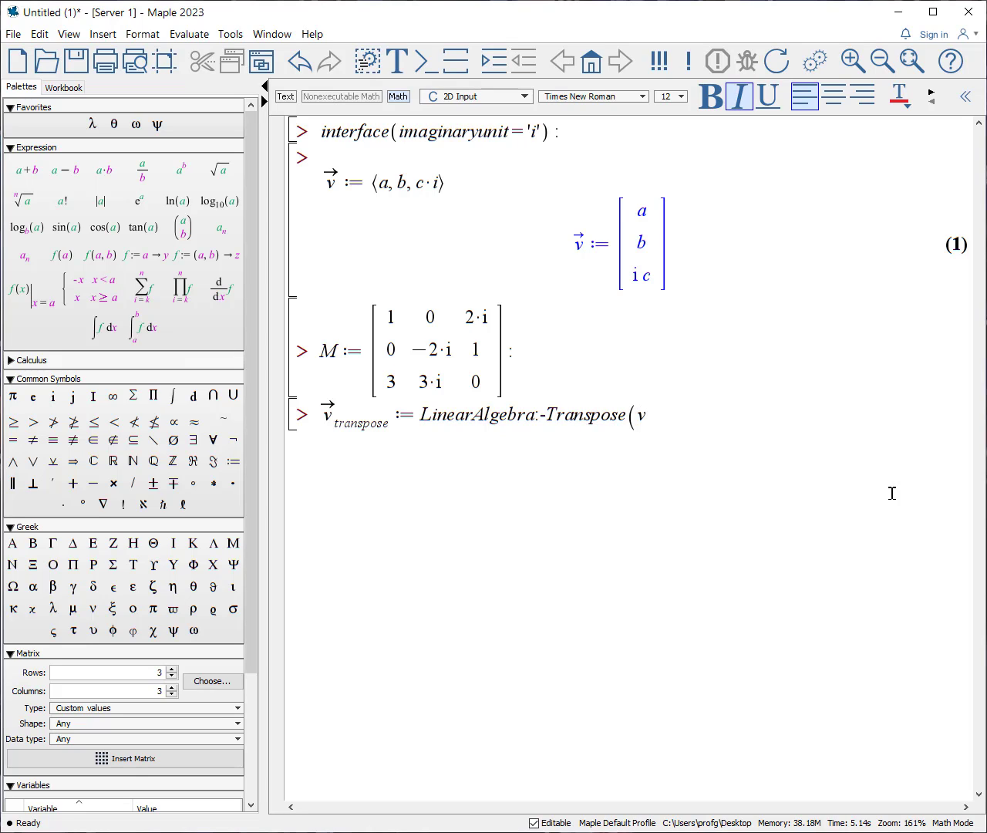
key(ctrl+shift+quotedbl)
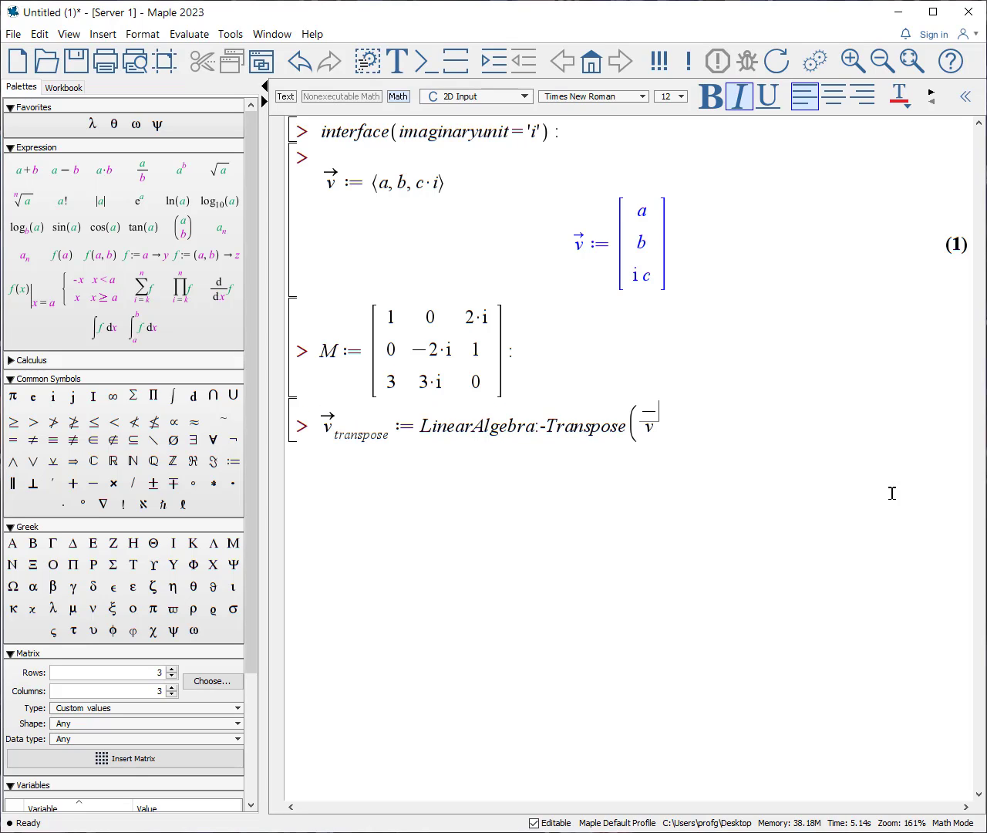
text(->)
key(Right)
text())
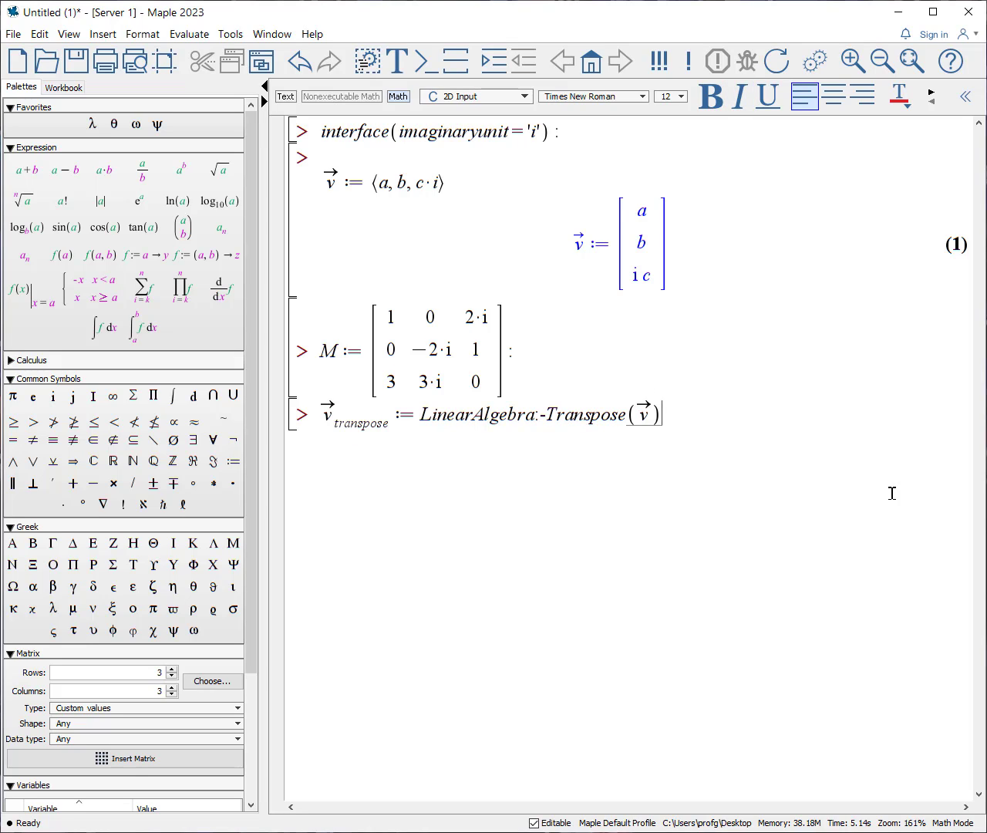
key(Return)
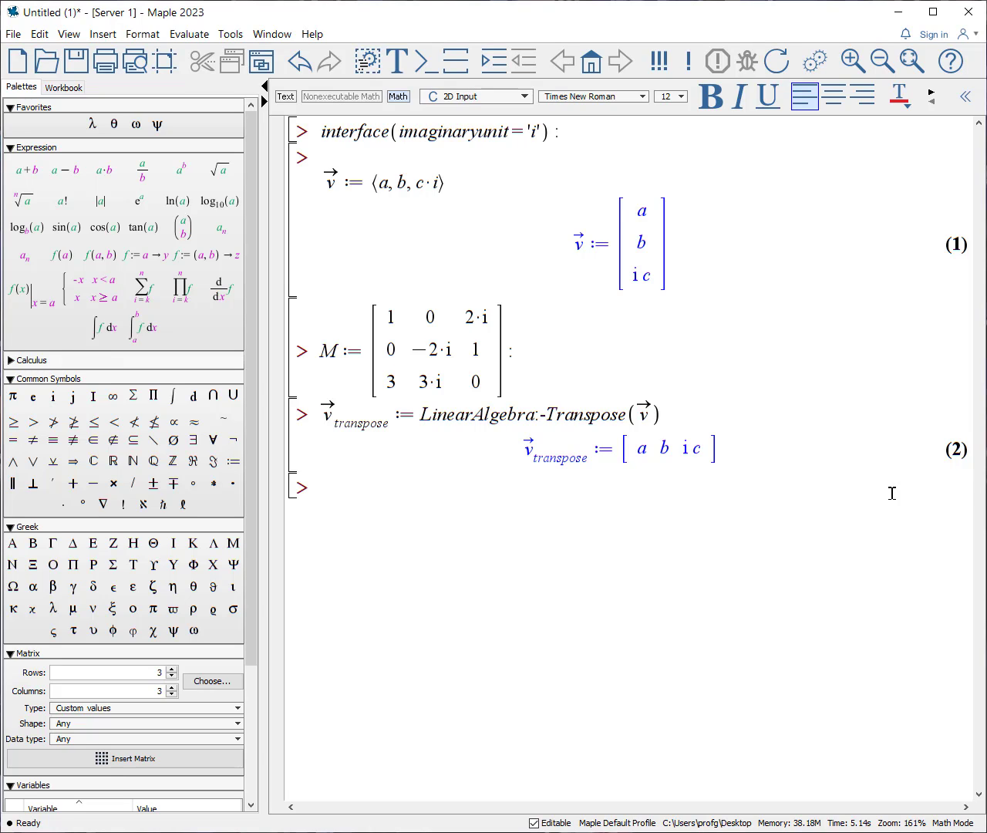
Compute the transpose of matrix M with LinearAlgebra:-Transpose(M).
text(LinearA)
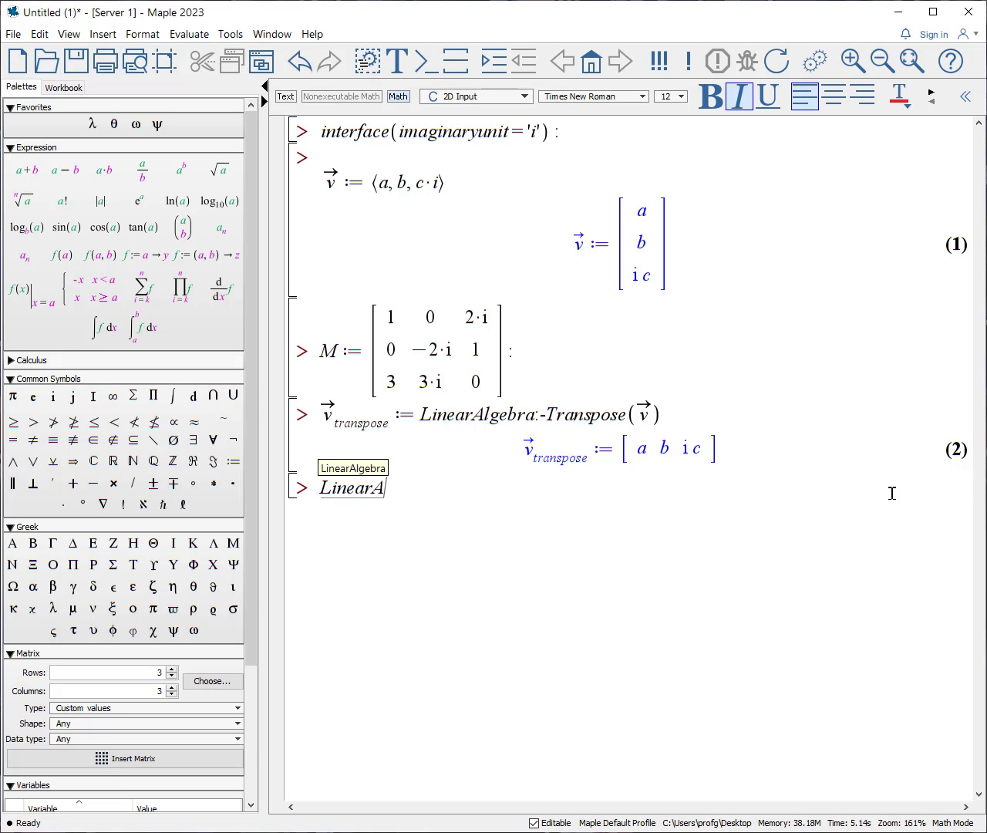
text(lgebra:)
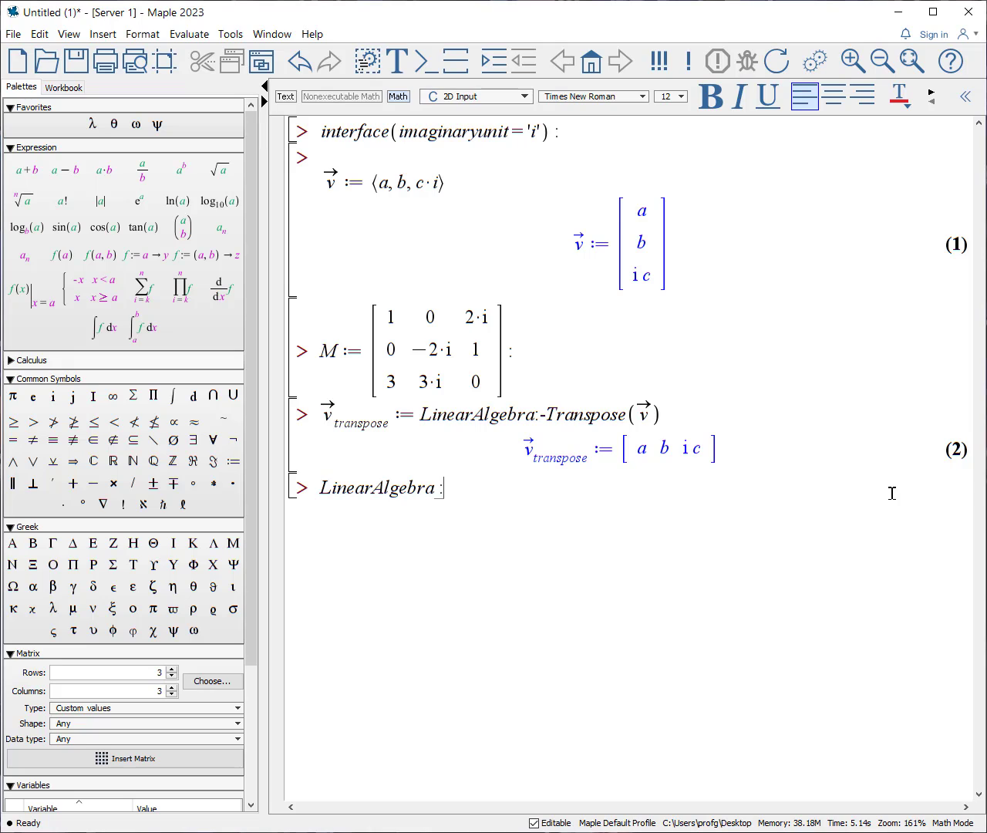
text(-T)
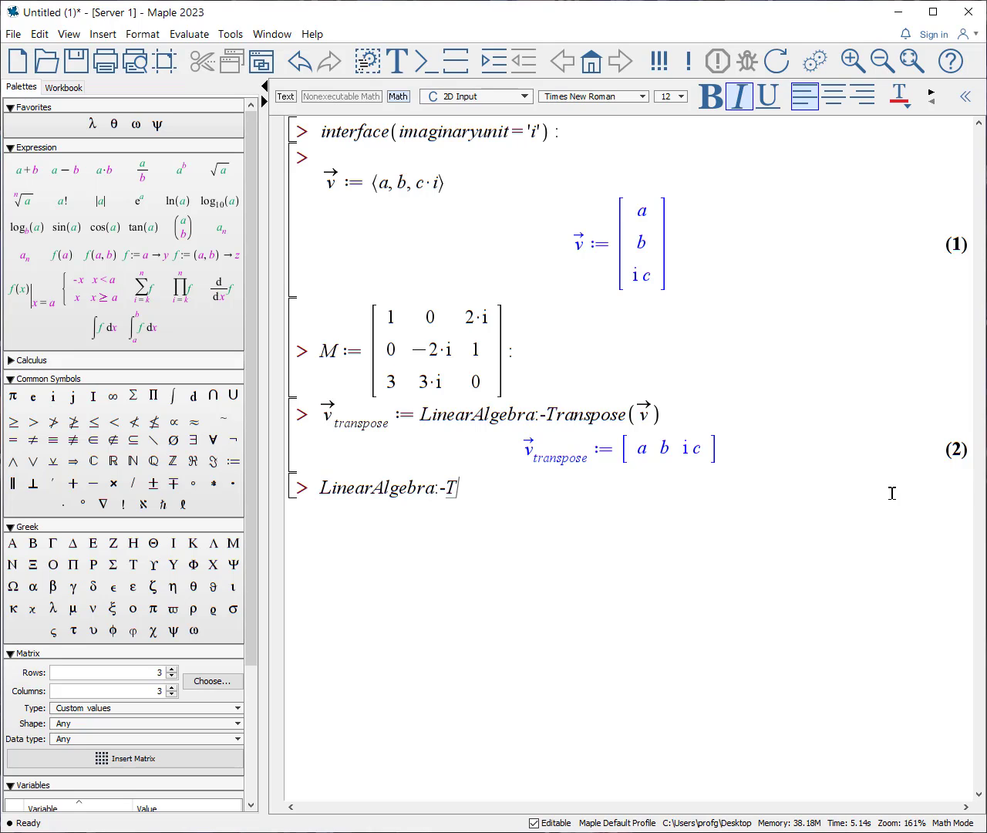
text(ranspose(M))
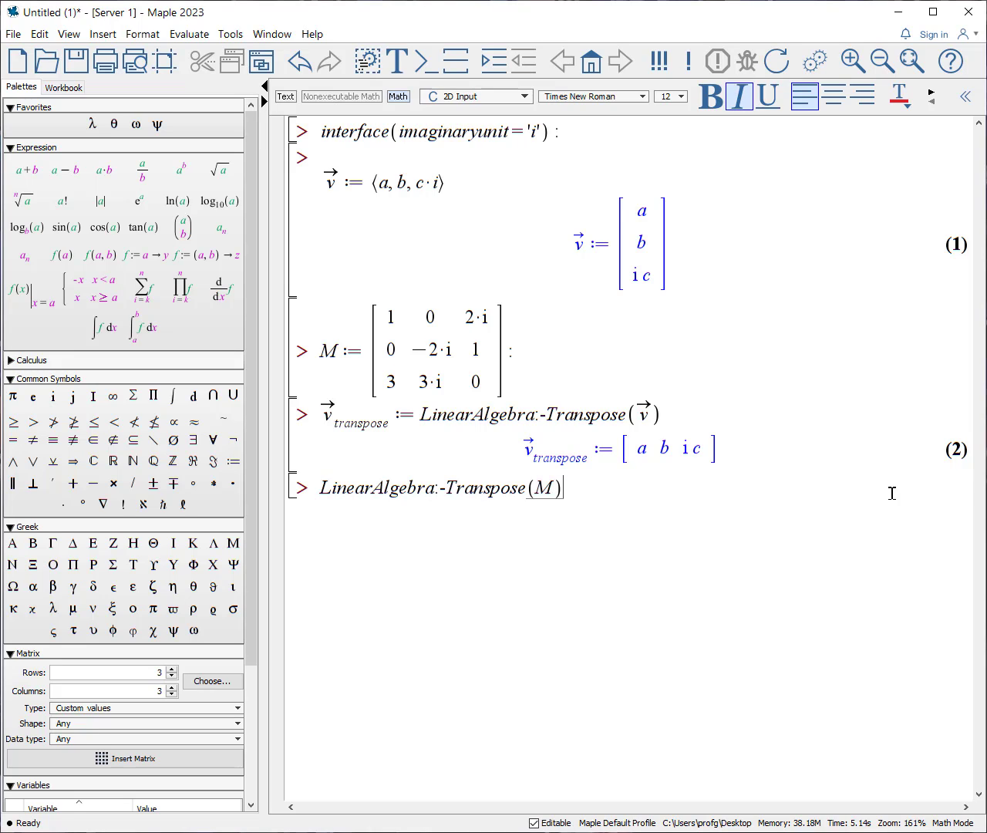
key(Return)
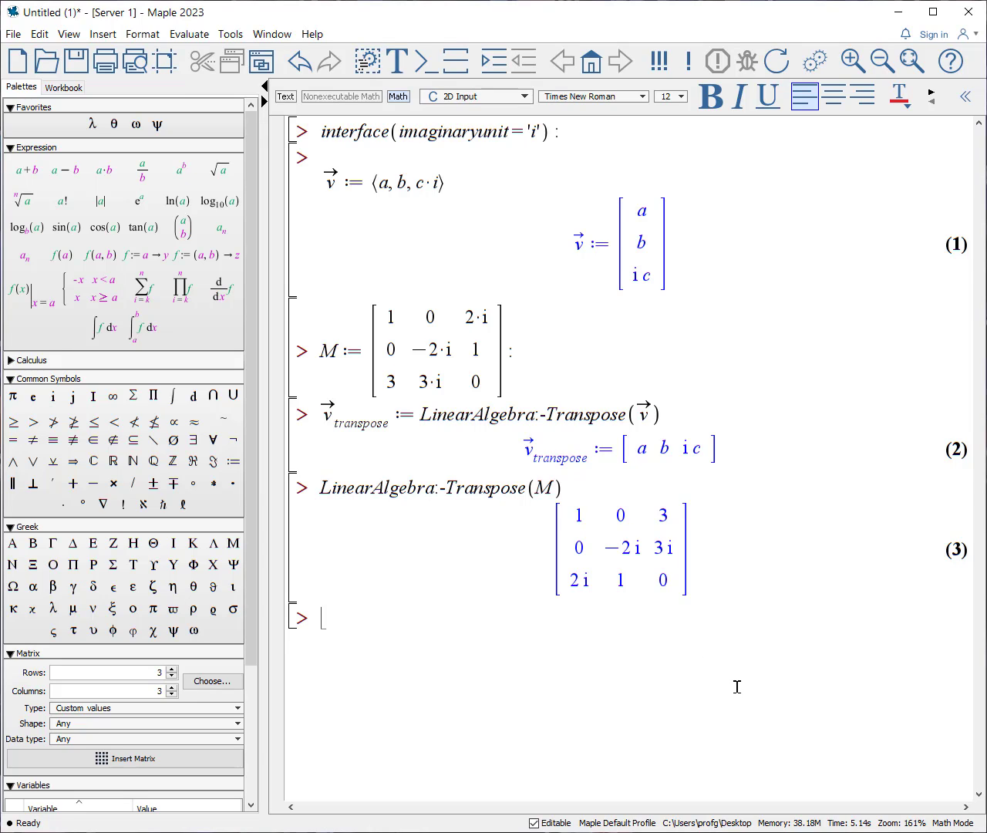
Transpose the arrowed vector v and the matrix M with the shorthand superscript %T, each evaluated on its own line.
text(v)
key(ctrl+shift+quotedbl)
text(->)
key(Right)
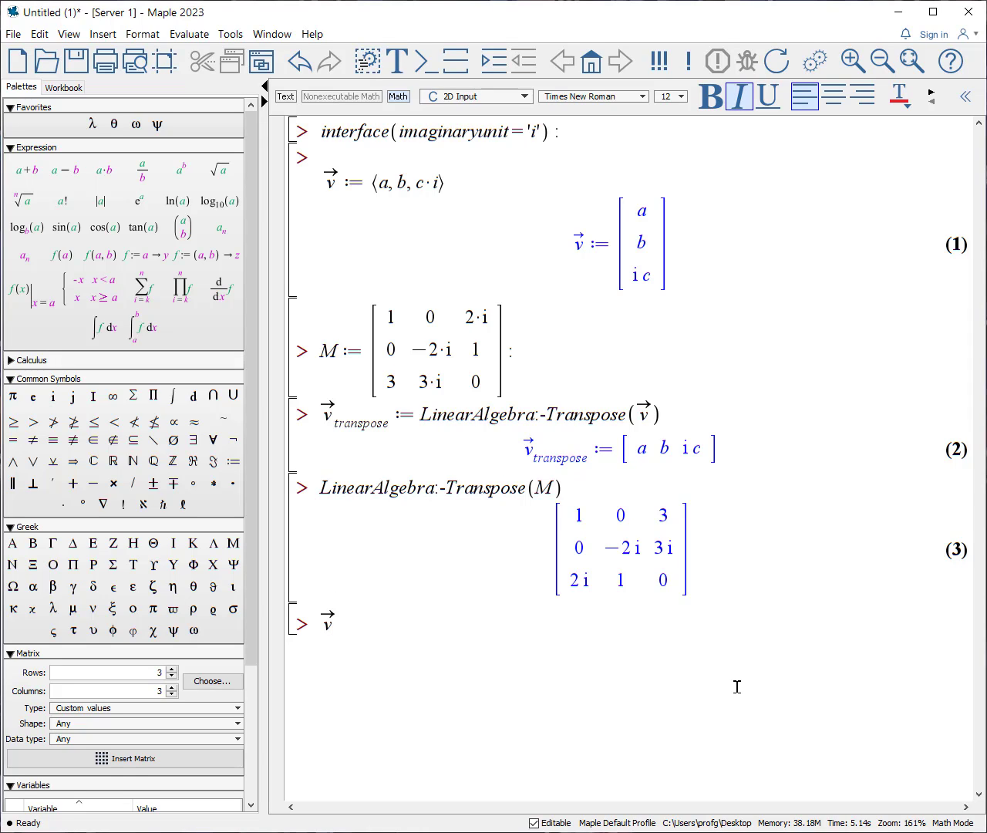
text(^%T)
key(Return)
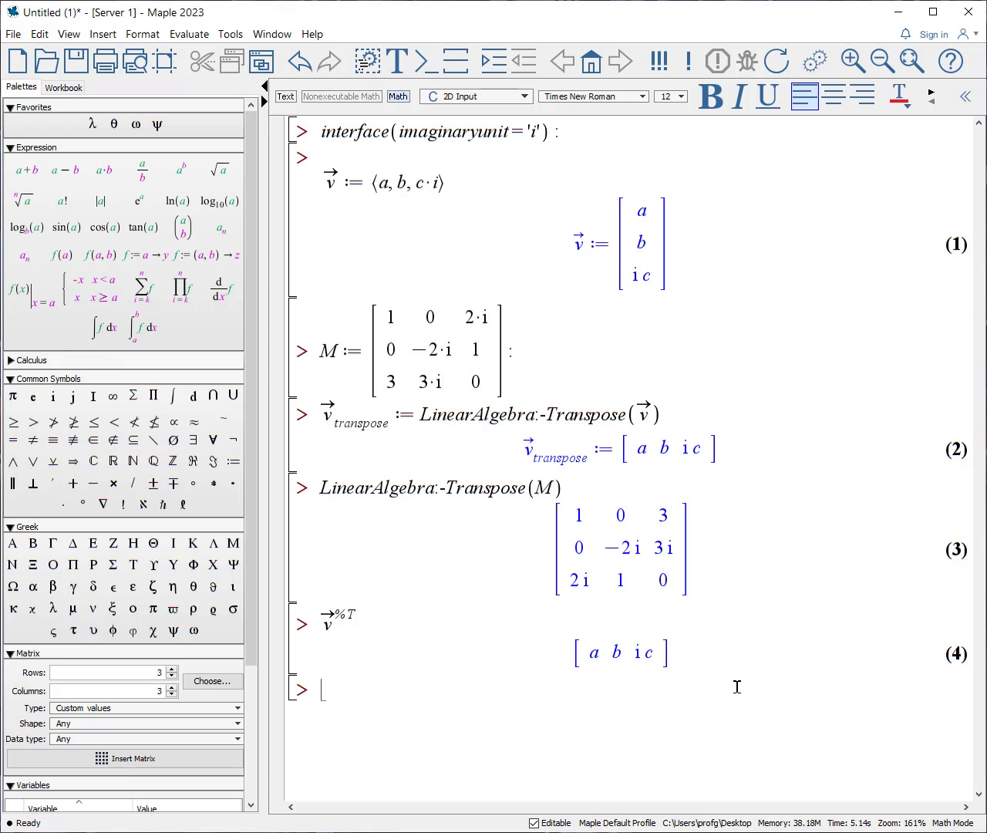
text(M^%T)
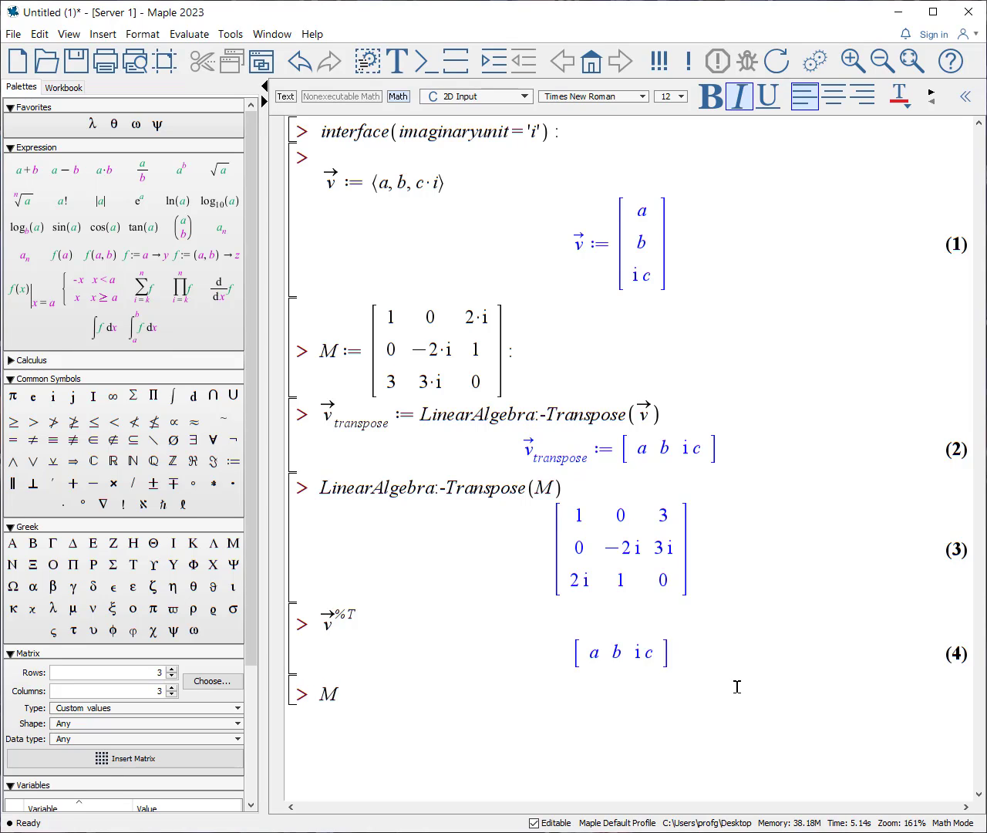
key(Return)
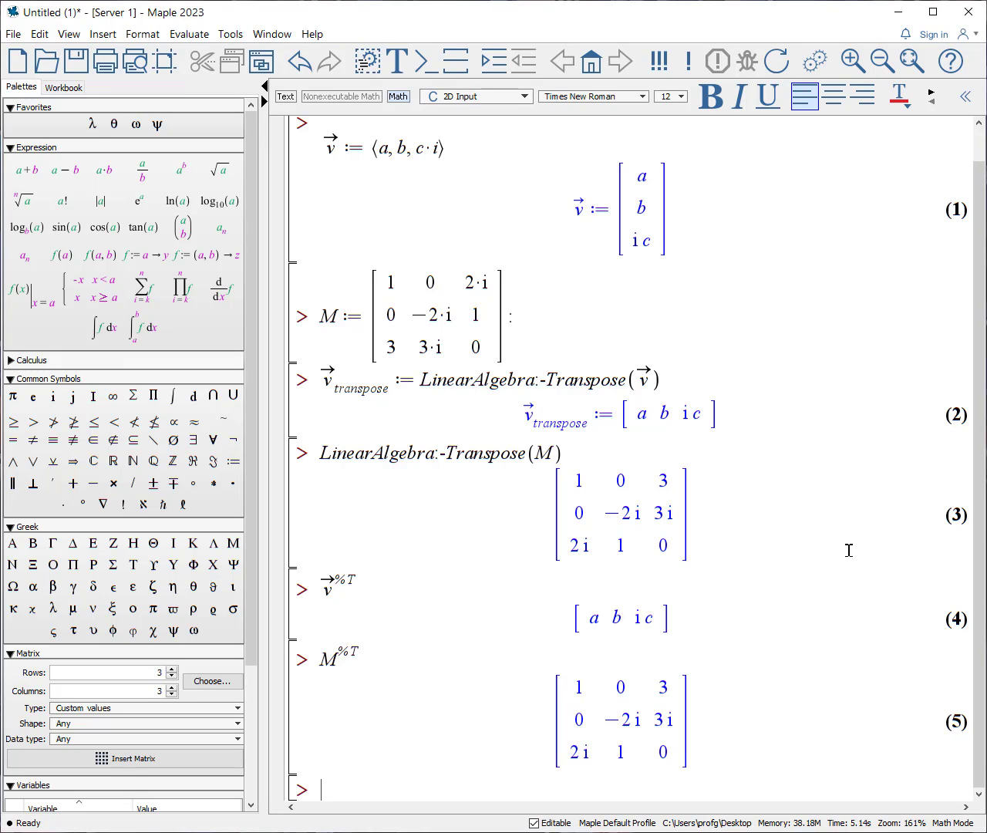
Compute the elementwise complex conjugate of the transposed vector with conjugate~(v^%T), writing v with its over-arrow.
text(conjug)
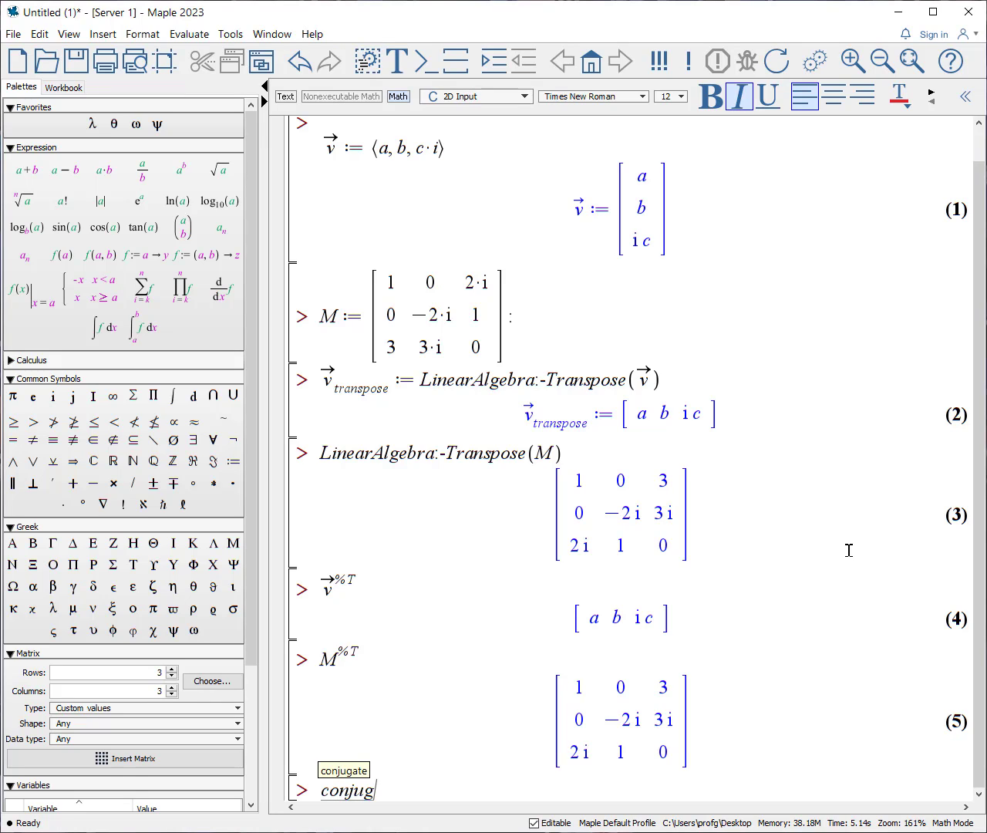
text(ate~)
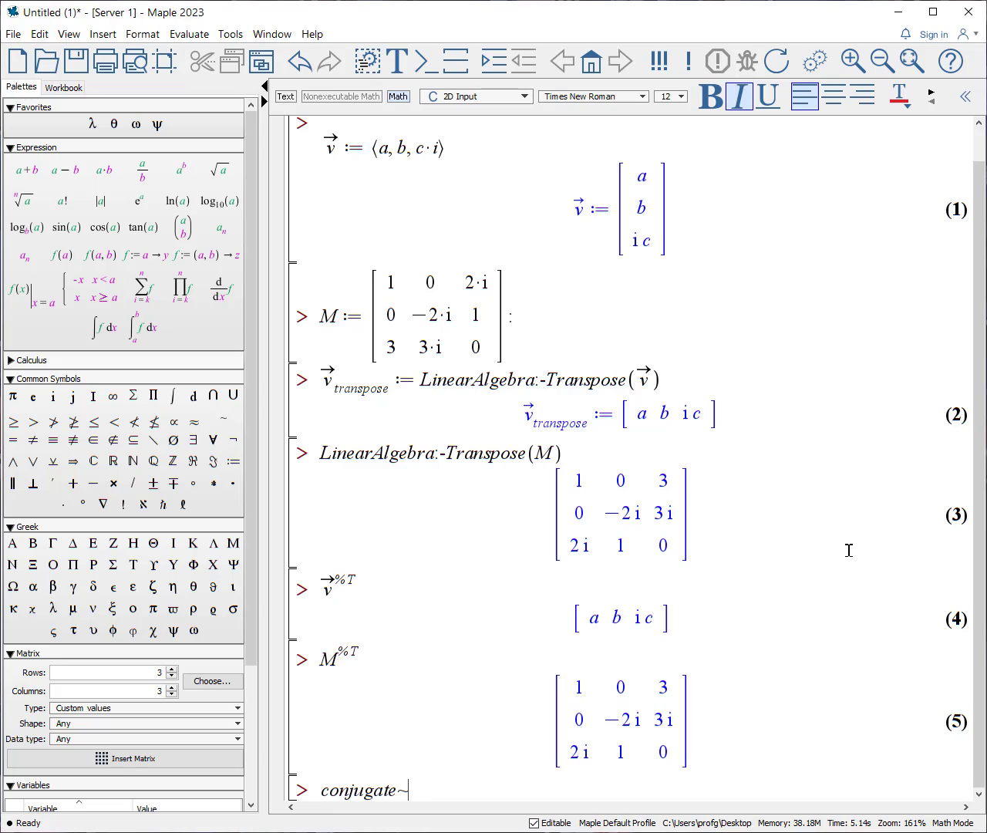
text((v)
key(ctrl+shift+apostrophe)
text(->)
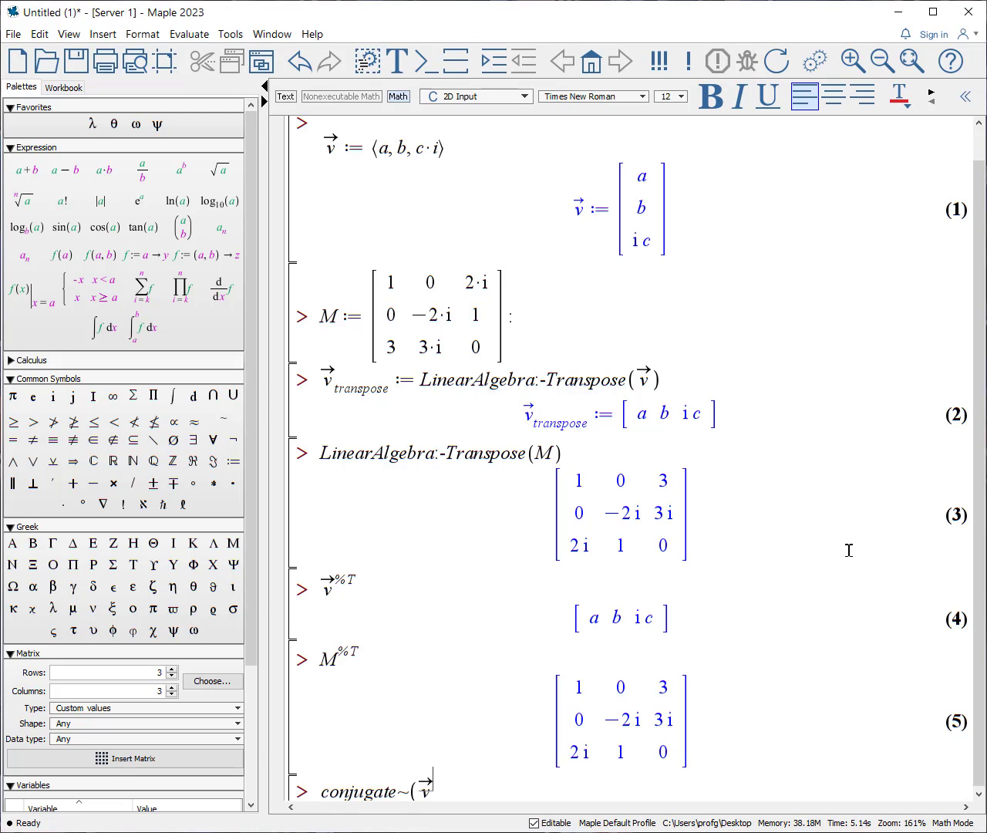
key(Right)
text(^T)
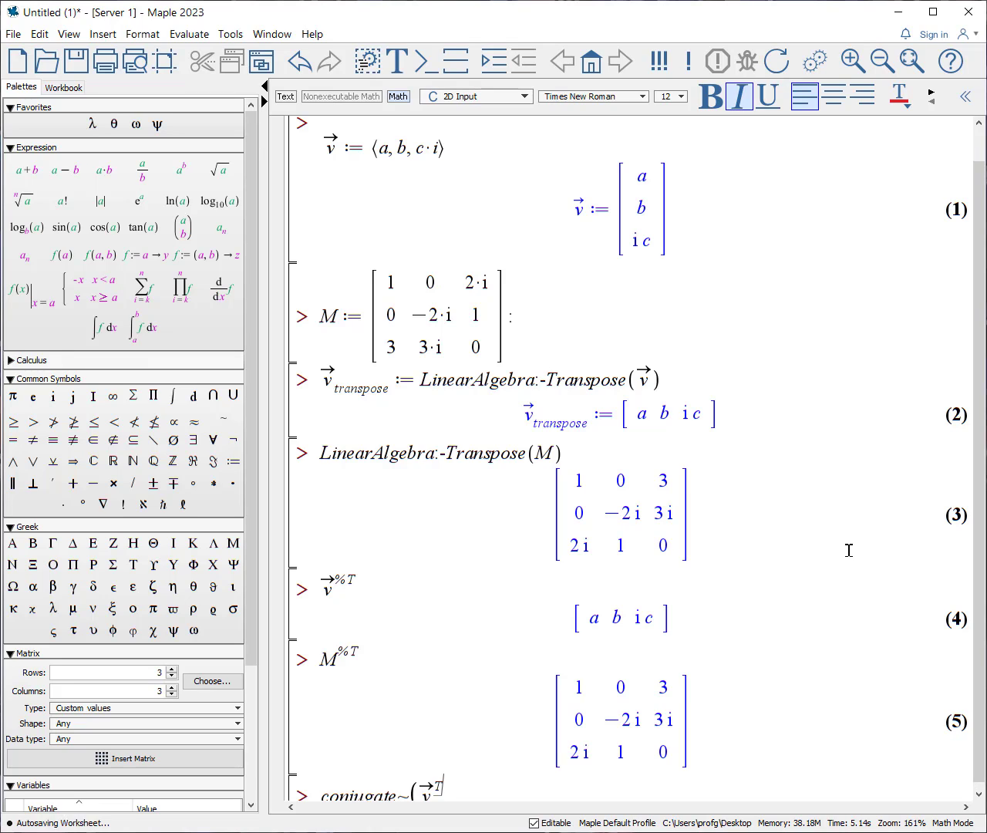
key(BackSpace)
text(%T)
key(Right)
text())
key(Return)
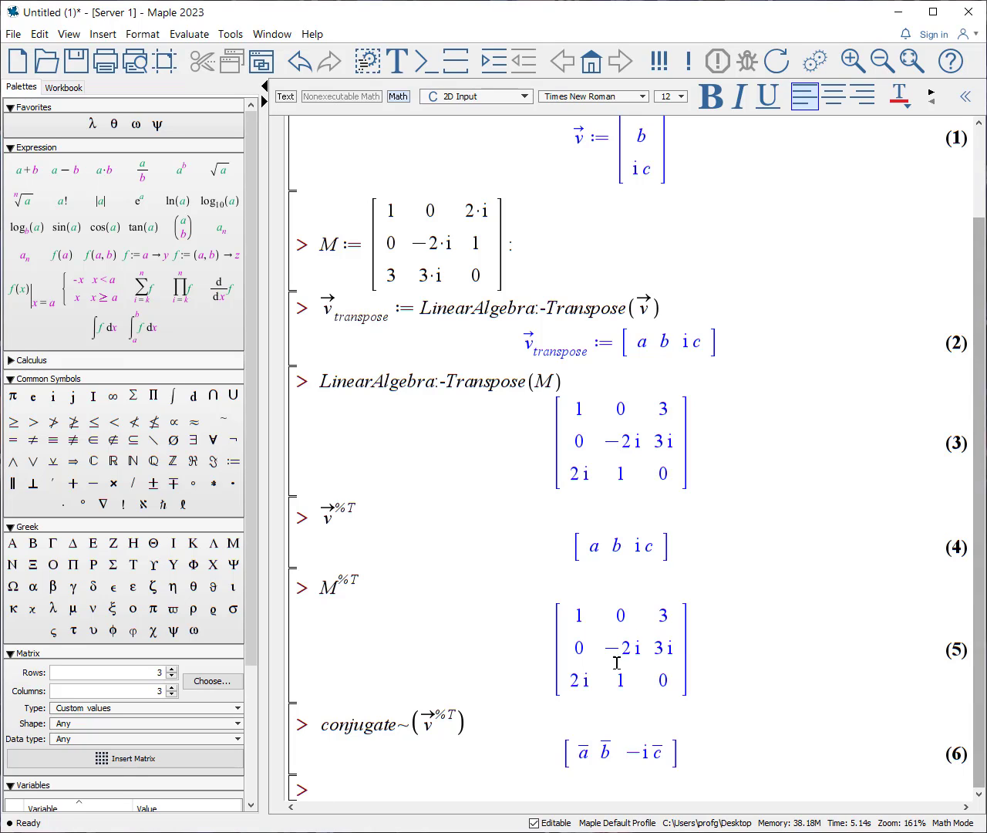
Append "assuming real" to the elementwise conjugate expression and re-evaluate it.
double_click(551, 723)
key(Right)
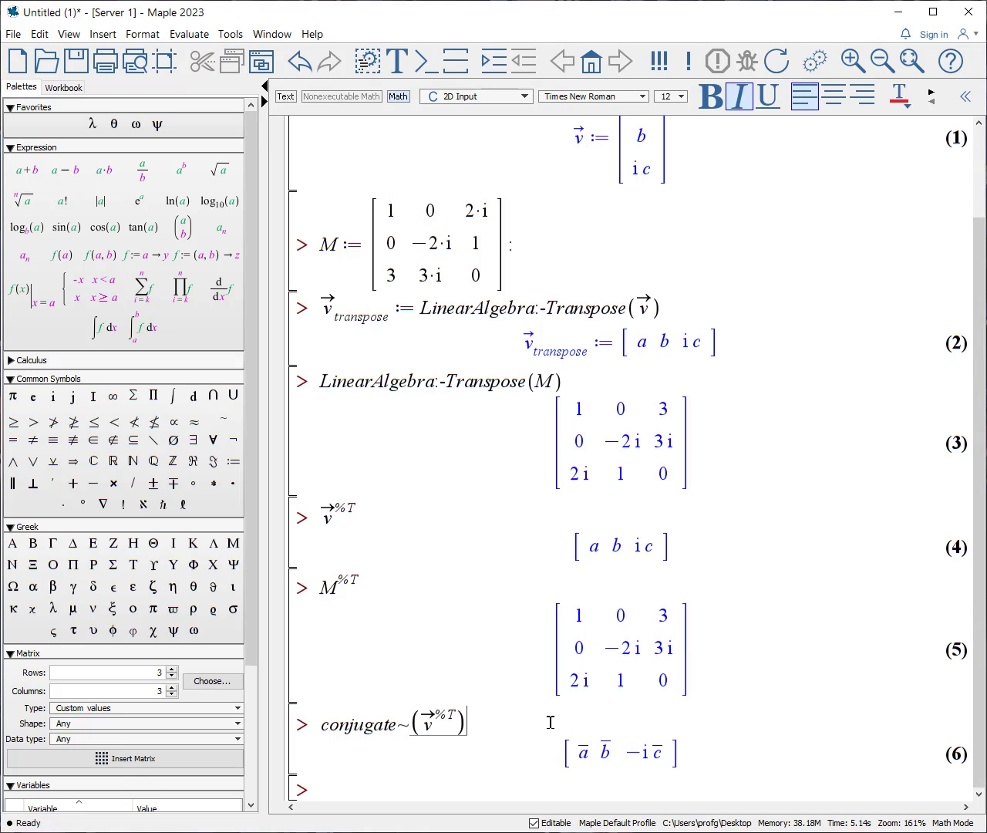
text(assuming real)
key(Return)
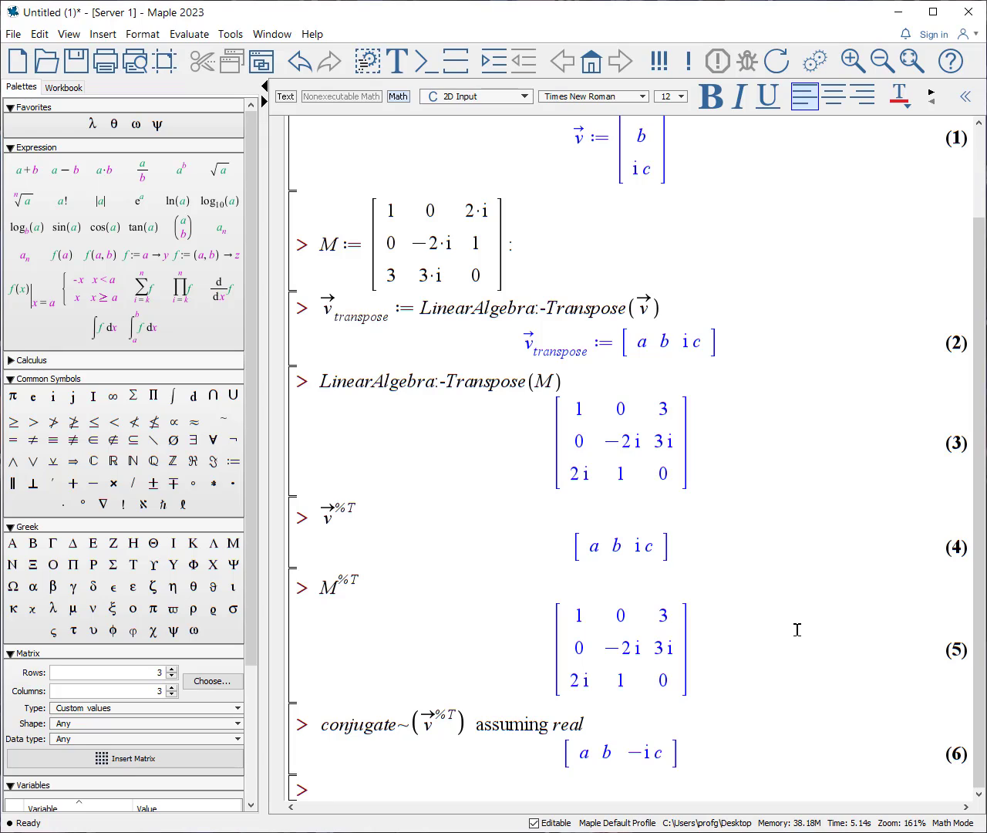
Compute the Hermitian transpose of the arrowed vector v with the superscript %H.
text(v)
key(BackSpace)
text(v⃗)
key(shift+6)
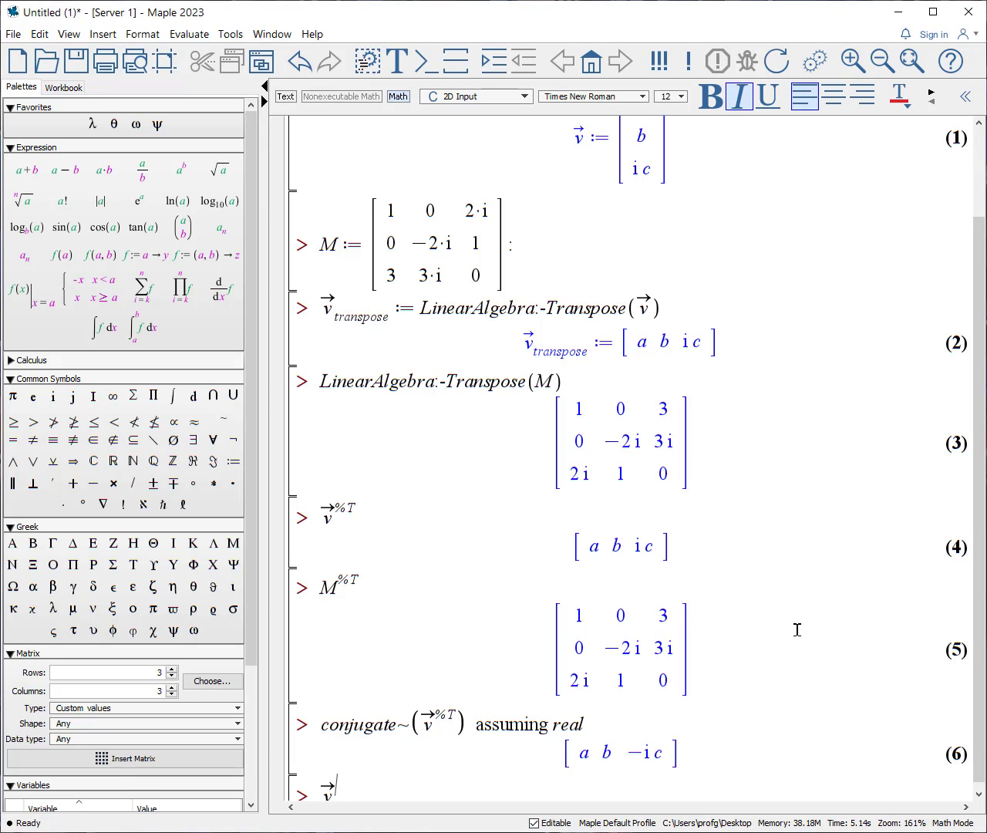
text(%H)
key(Return)
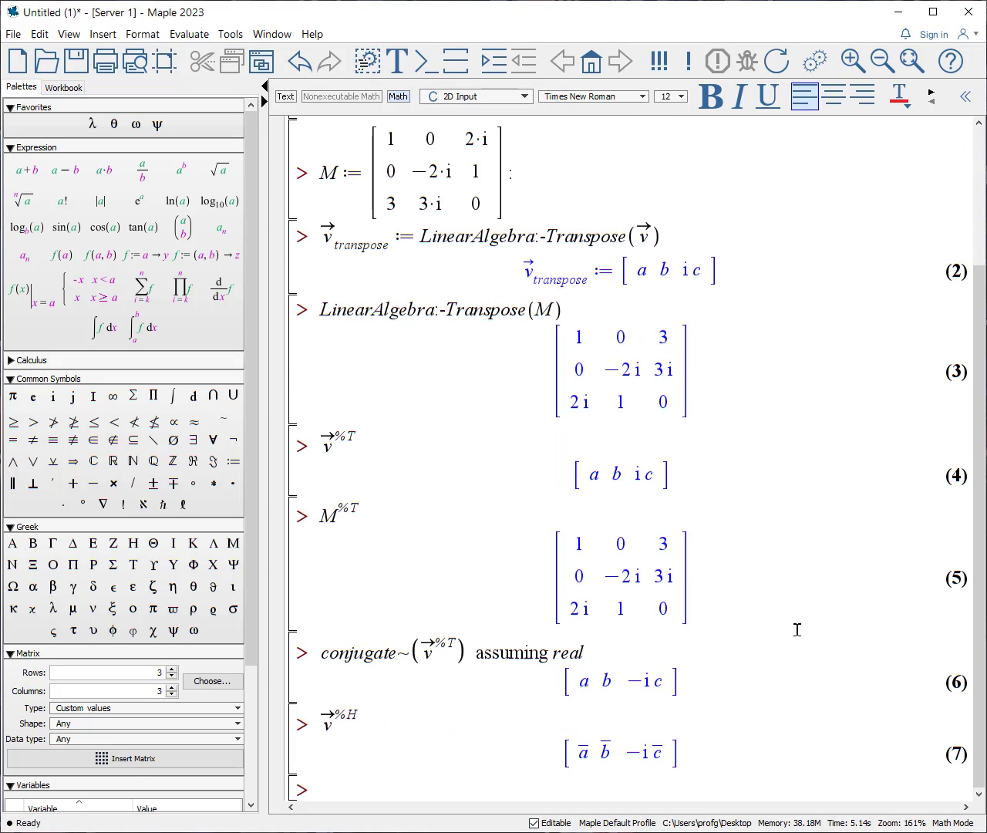
Append "assuming real" to the Hermitian transpose of the arrowed vector v and re-evaluate it.
double_click(495, 714)
click(495, 714)
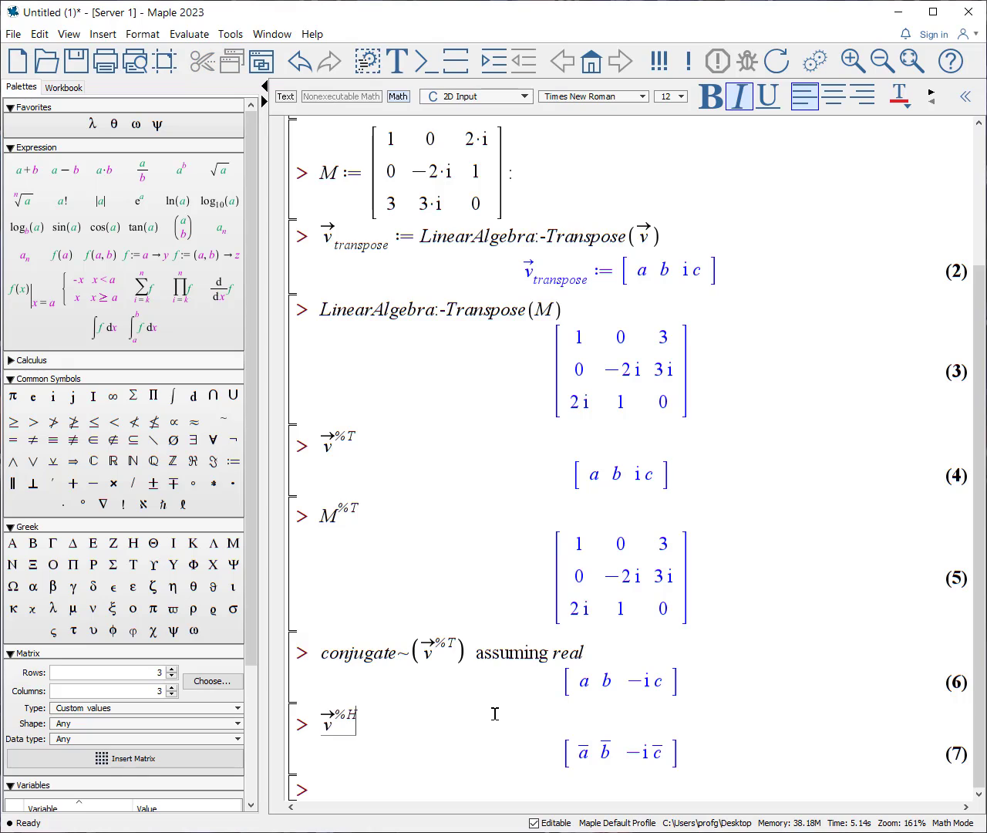
key(Right)
text(assuming rea)
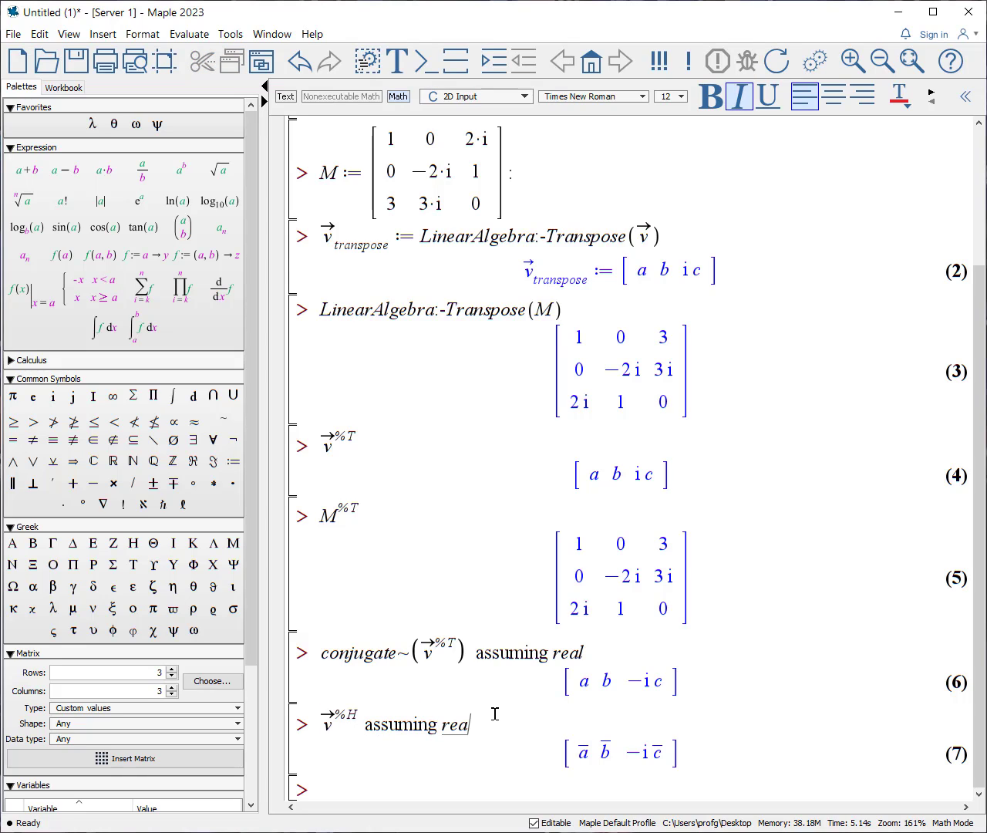
text(l)
key(Return)
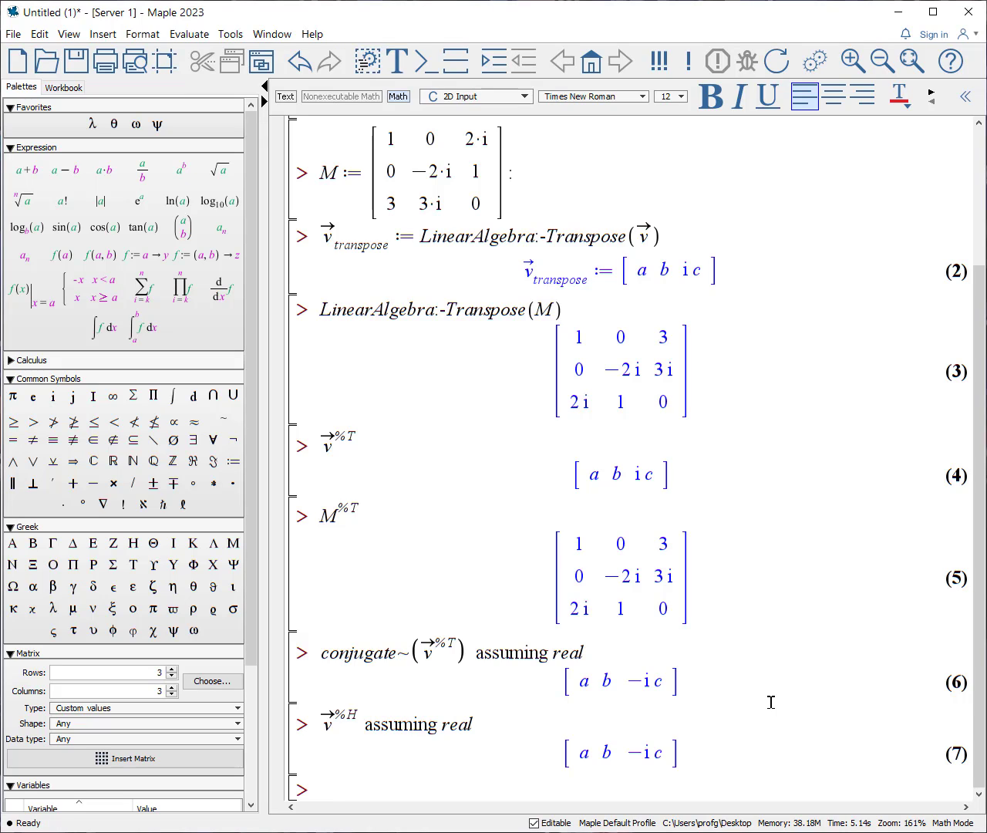
Compute the Hermitian transpose of the matrix M with the superscript %H on a new line.
text(M%)
key(BackSpace)
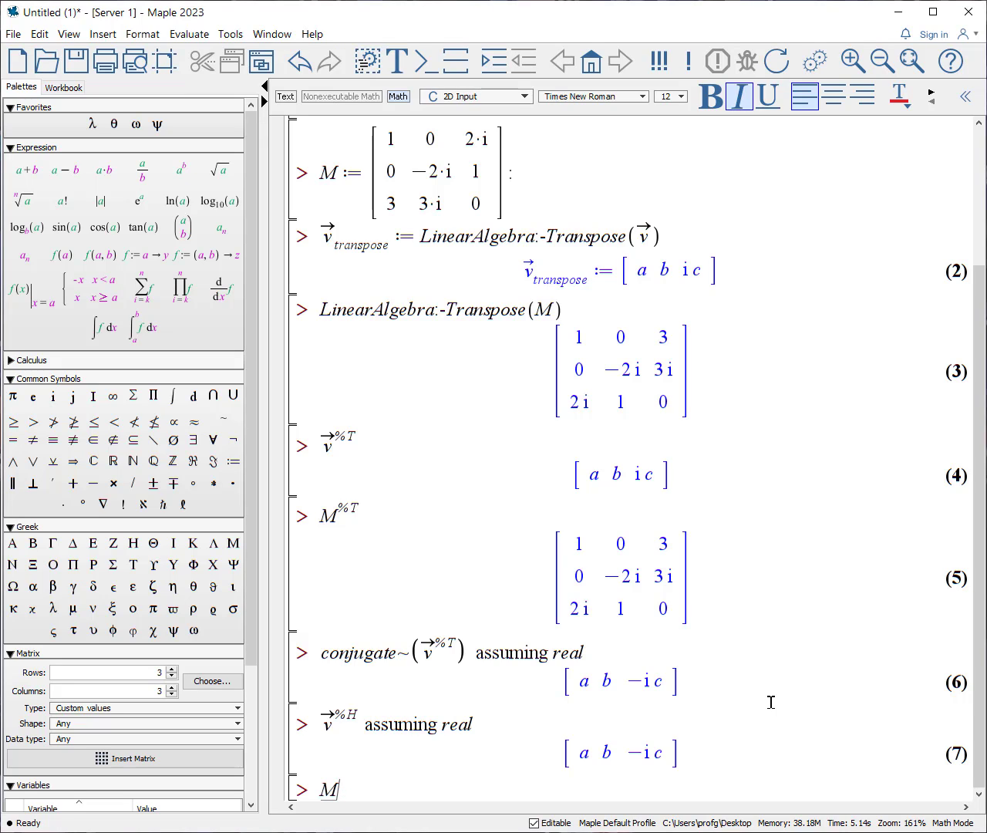
text(^%GH)
key(BackSpace)
key(BackSpace)
text(H)
key(Return)
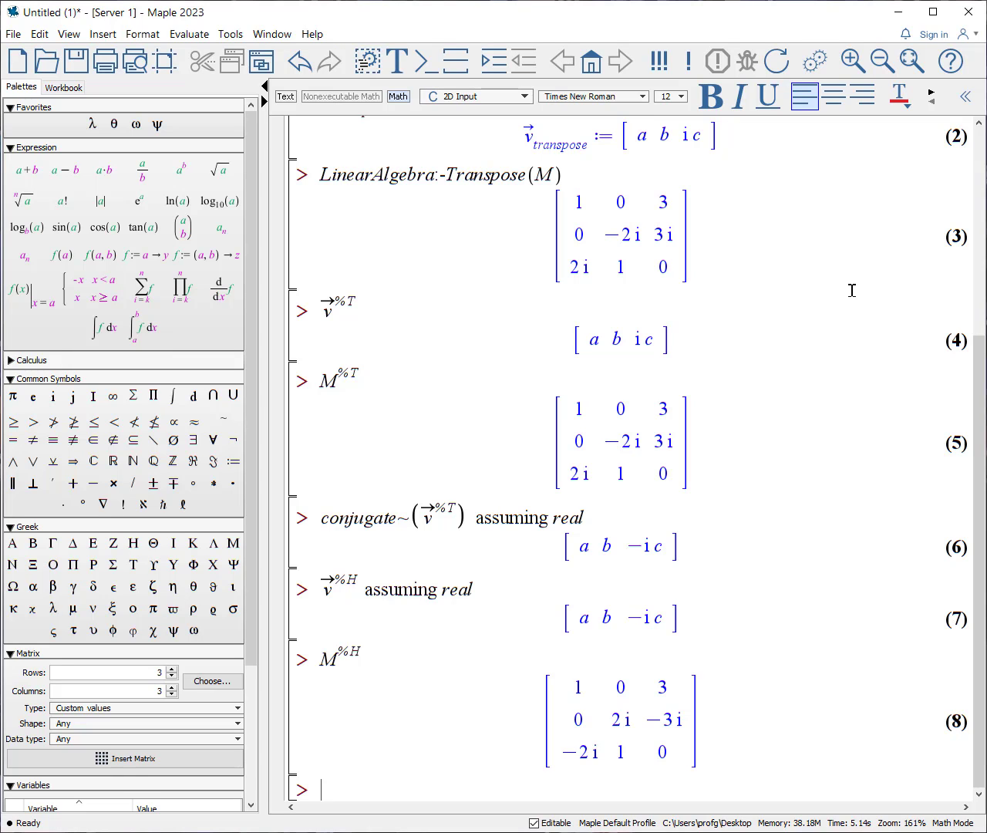
Add a long run of about twenty empty input lines below the Hermitian transpose of M.
key(Return)
key(Return)
key(Return)
key(Return)
key(Return)
key(Return)
key(Return)
key(Return)
key(Return)
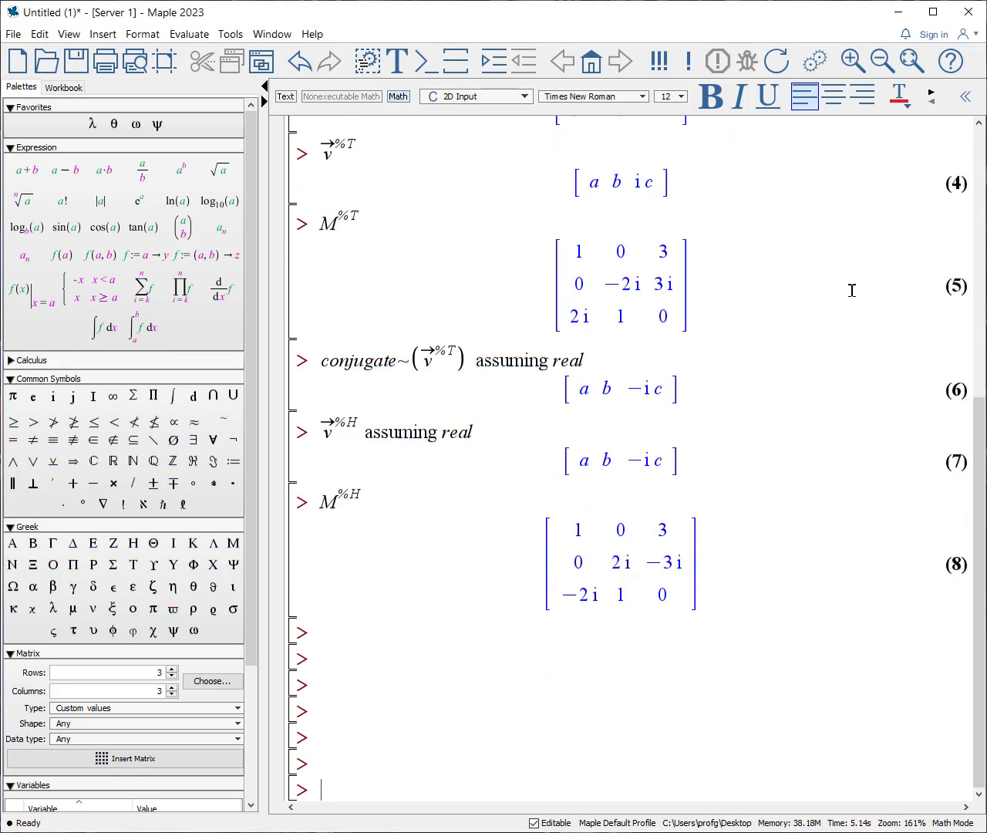
key(Return)
key(Return)
key(Return)
key(Return)
key(Return)
key(Return)
key(Return)
key(Return)
key(Return)
key(Return)
key(Return)
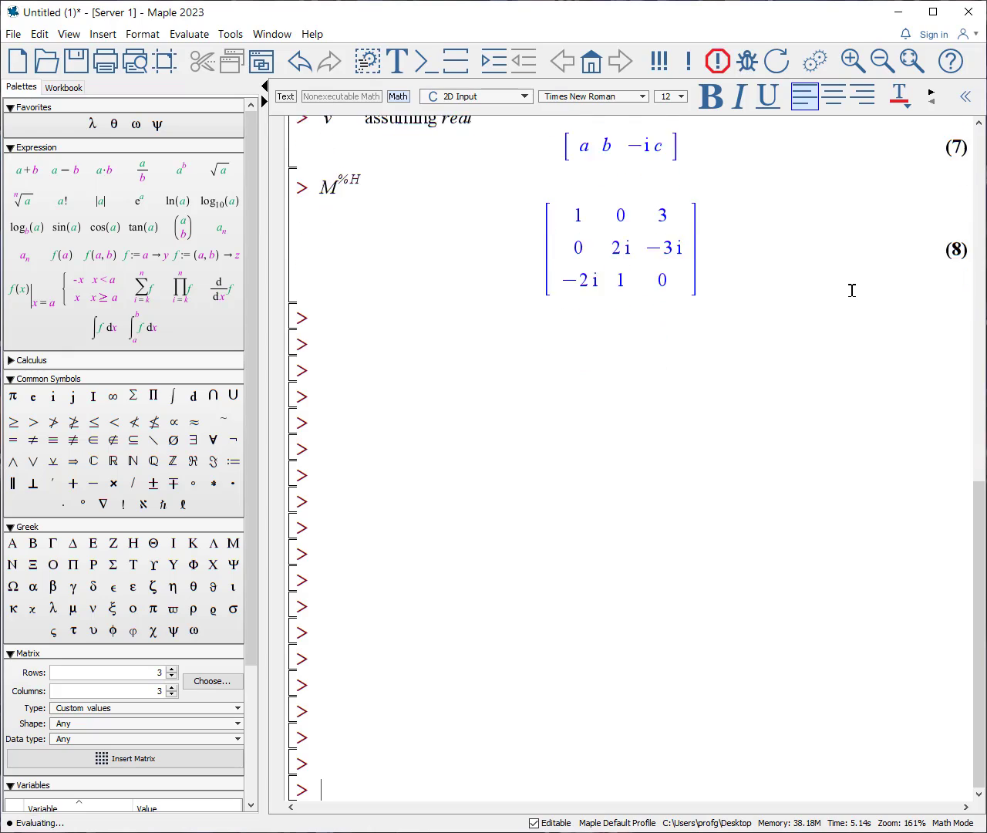
Compute the inverse of M with LinearAlgebra:-MatrixInverse(M) on the first empty line below M^%H.
click(370, 263)
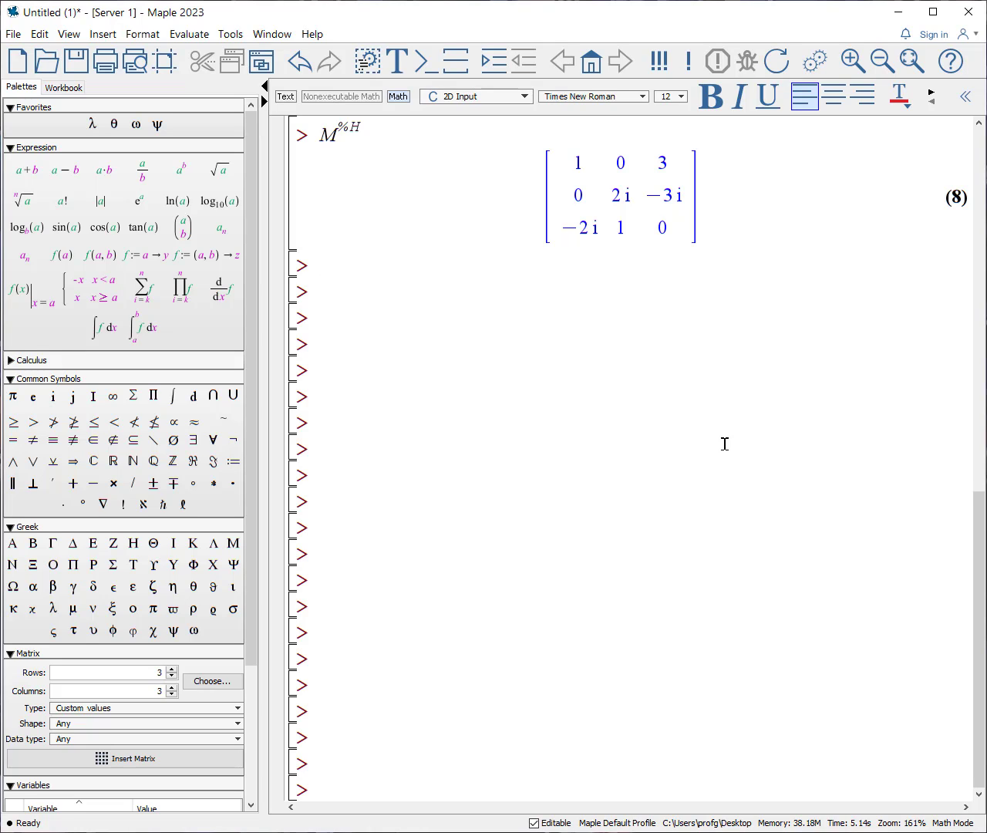
text(Linear)
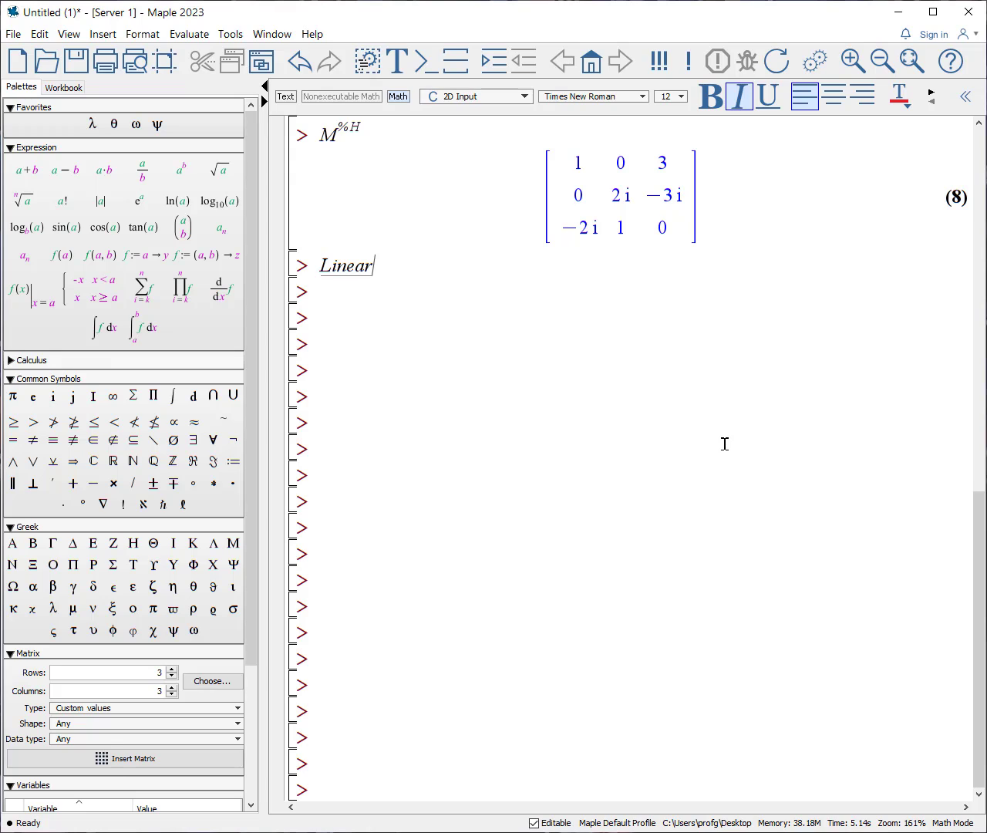
text(Algebra:)
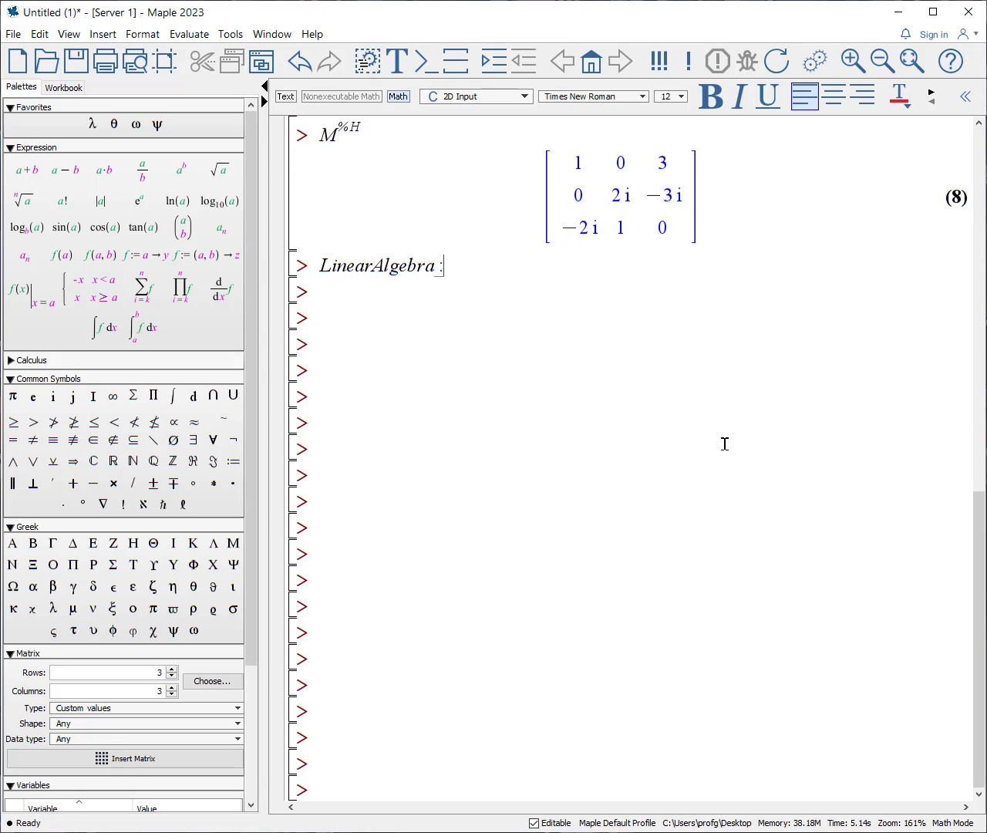
text(-Matrix)
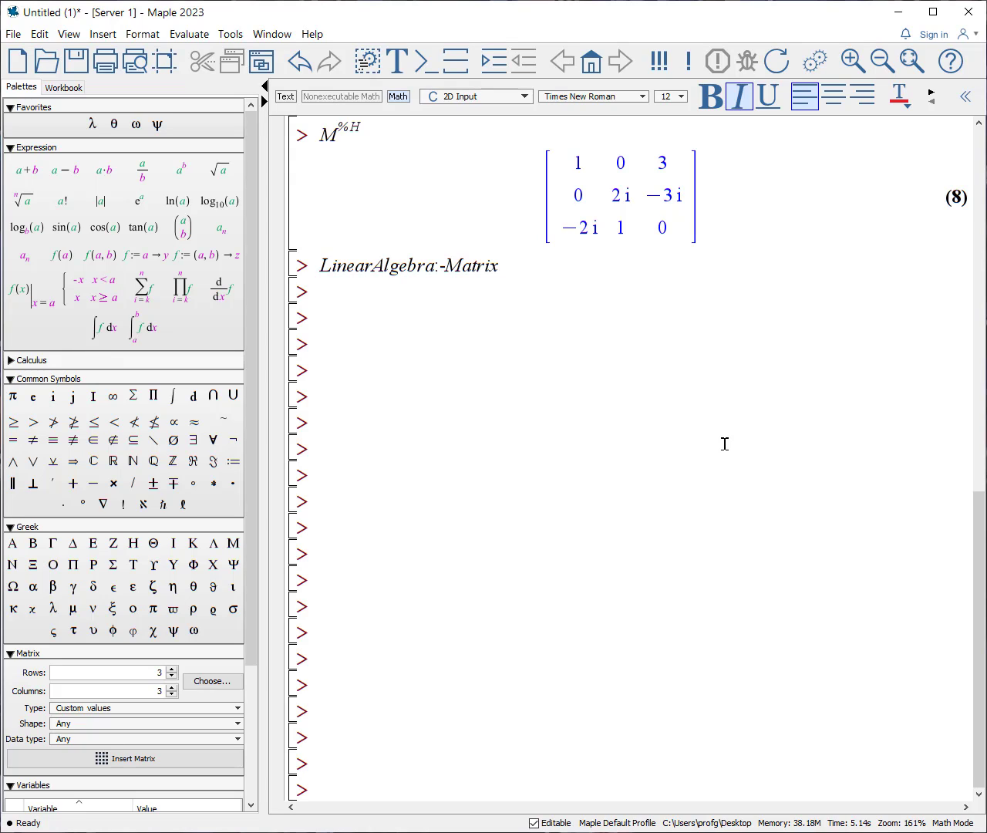
text(Inverse(M))
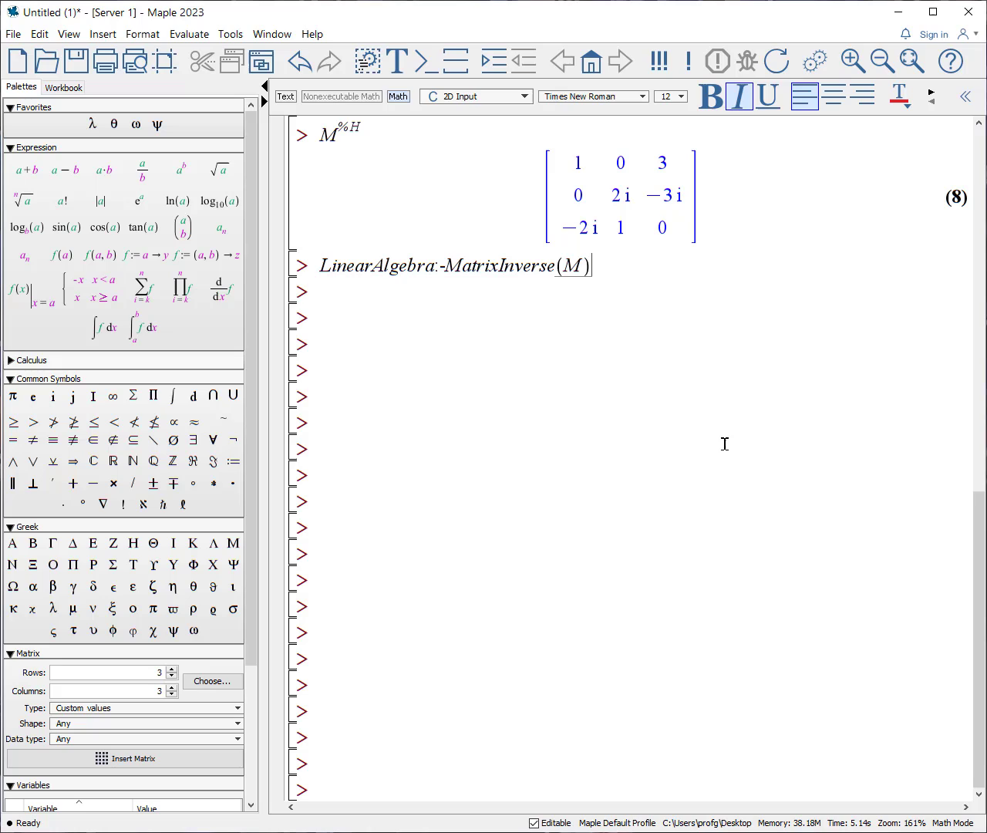
key(Return)
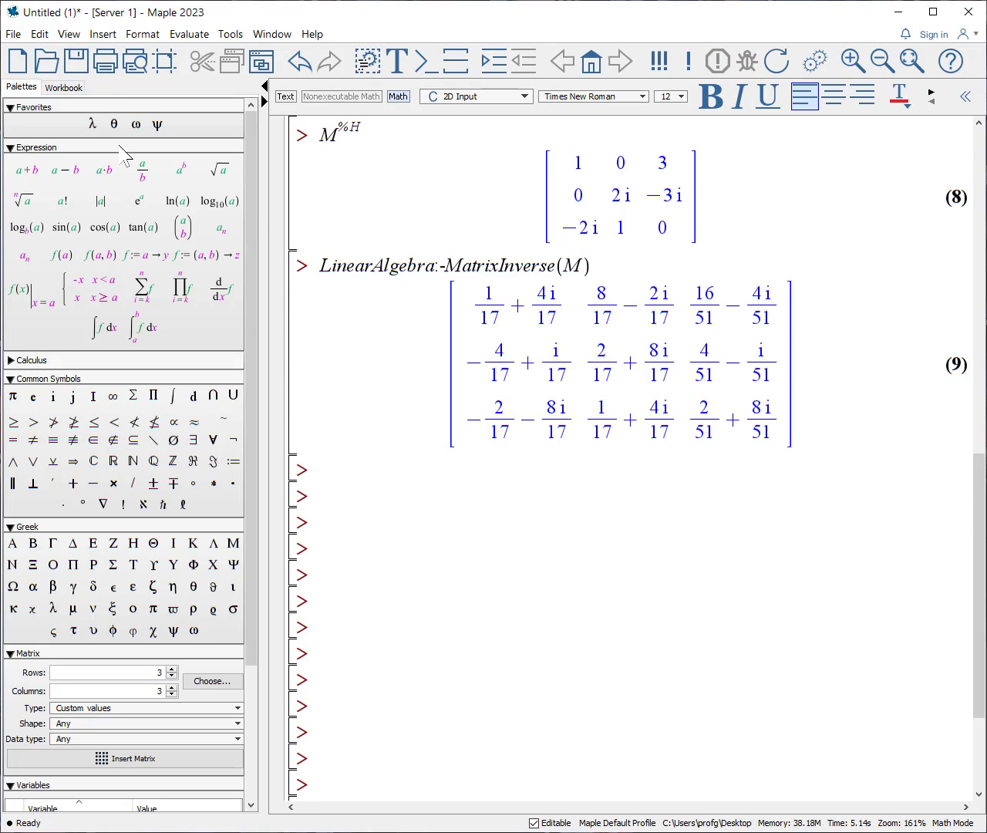
Assign M^-1 to M with the literal subscript "inverse" and evaluate the assignment.
text(M)
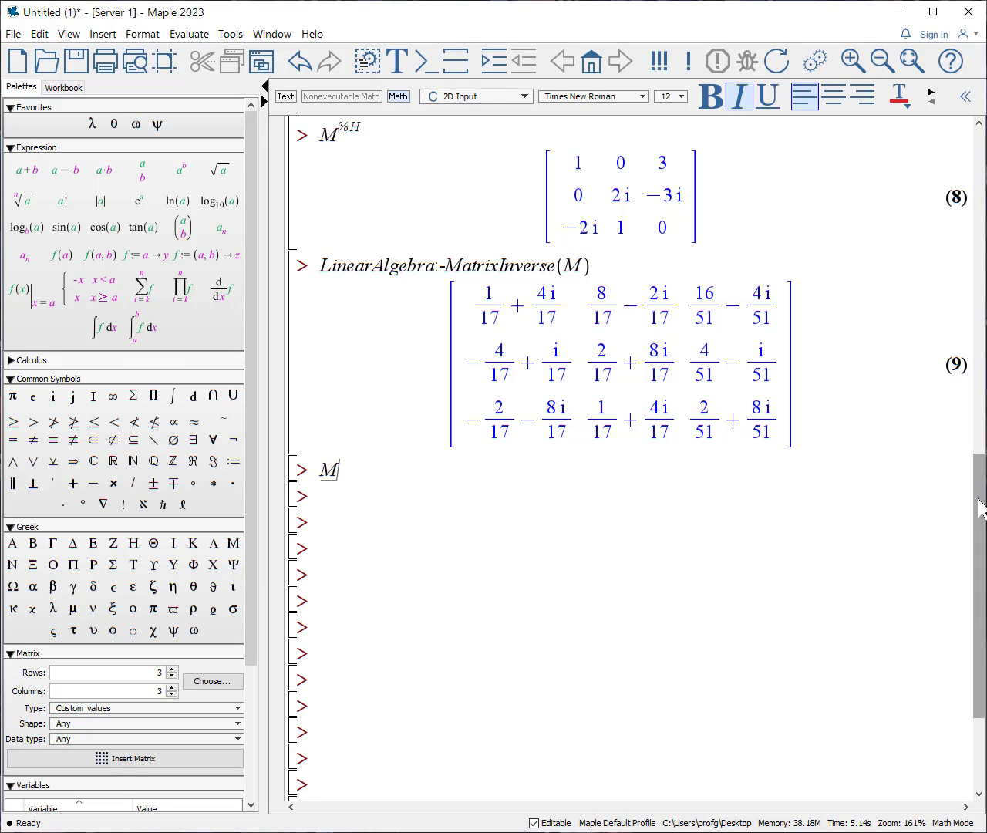
key(ctrl+shift+underscore)
text(inverse)
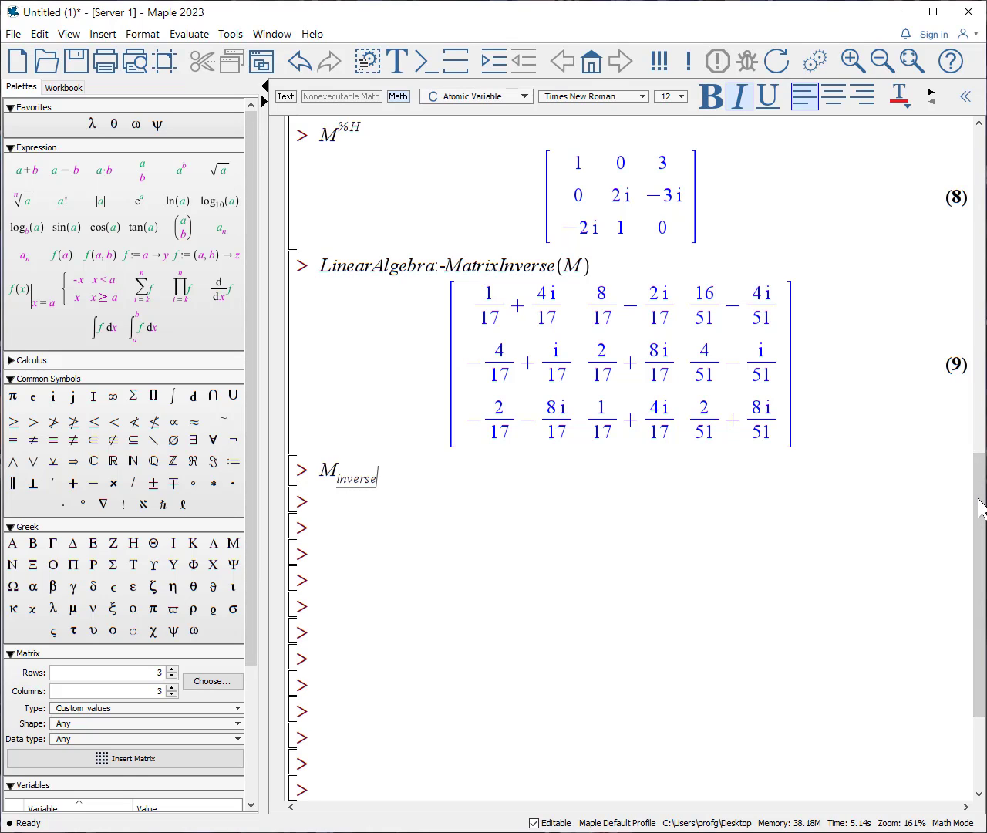
key(Right)
text(:= M)
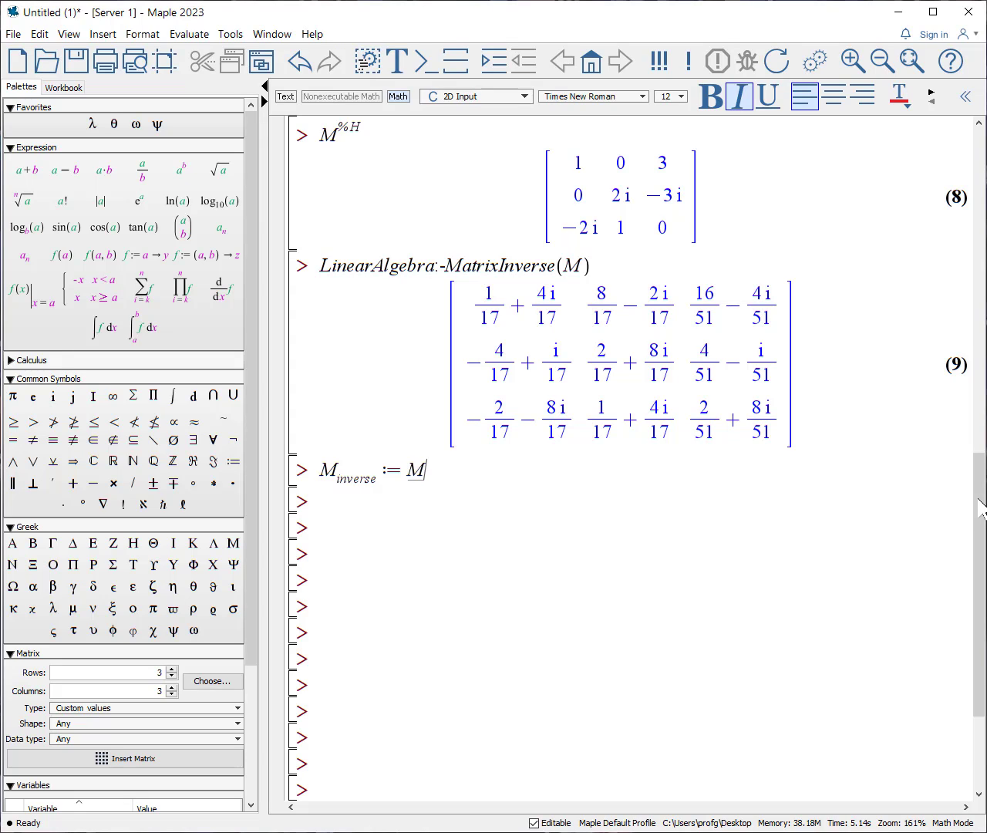
text(^-1)
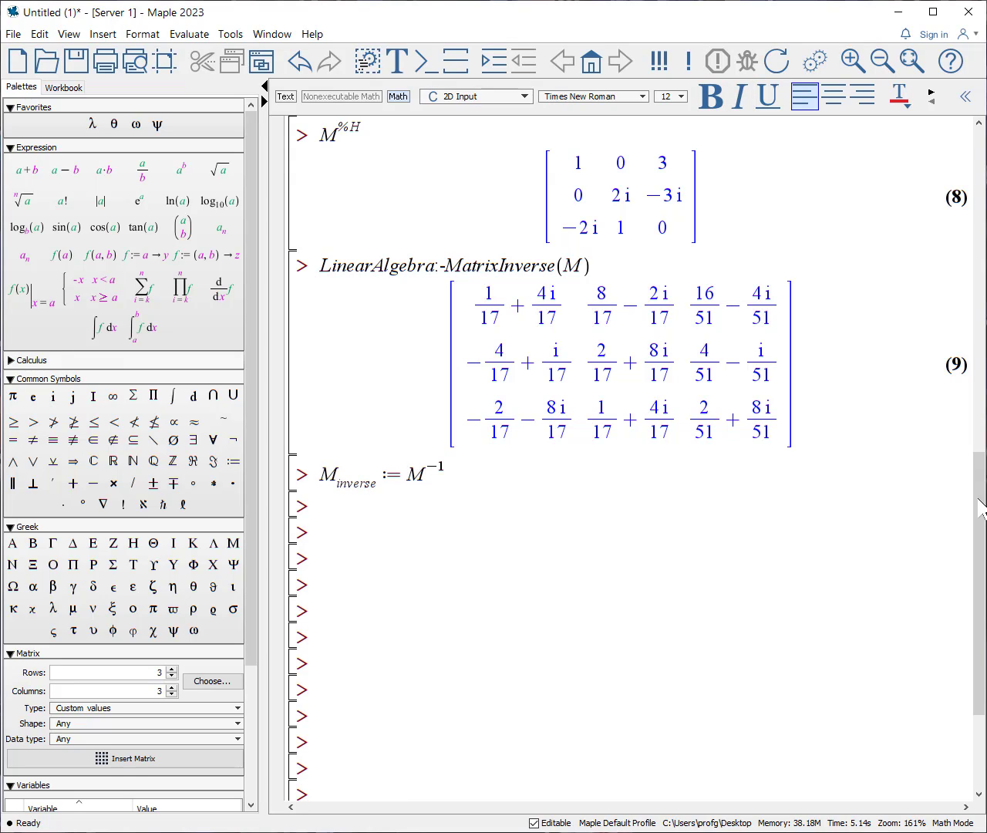
key(Return)
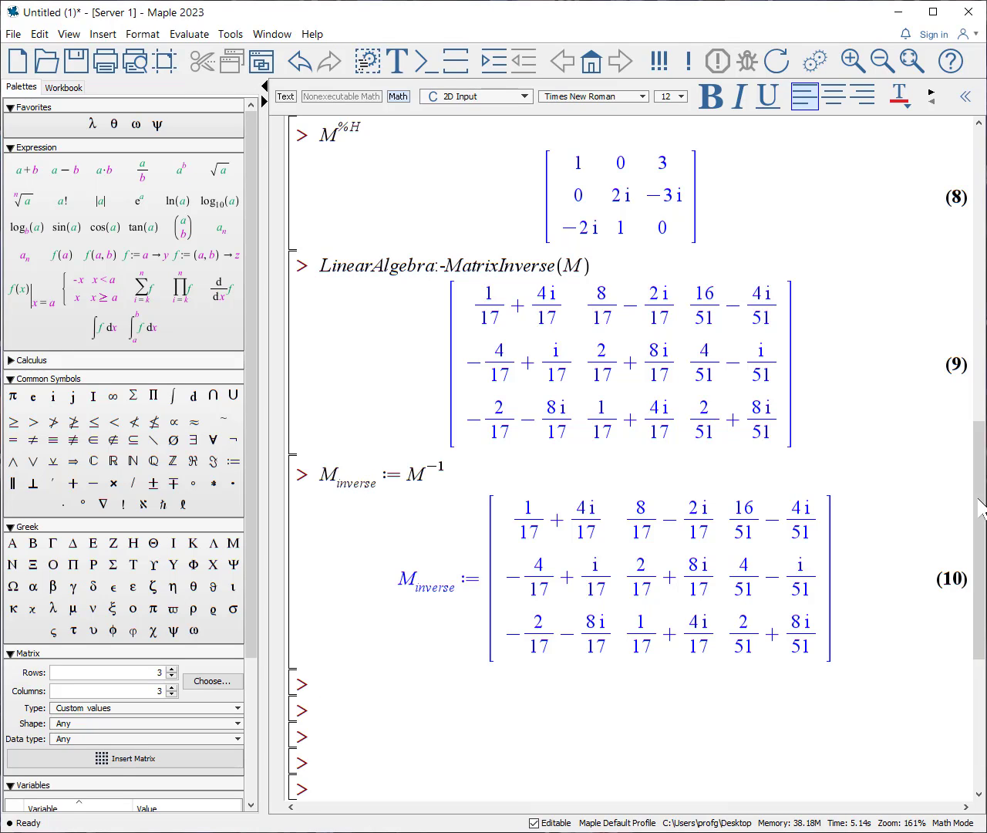
Multiply the inverse of M by M with the dot operator, as M^-1 . M, and evaluate it.
text(M)
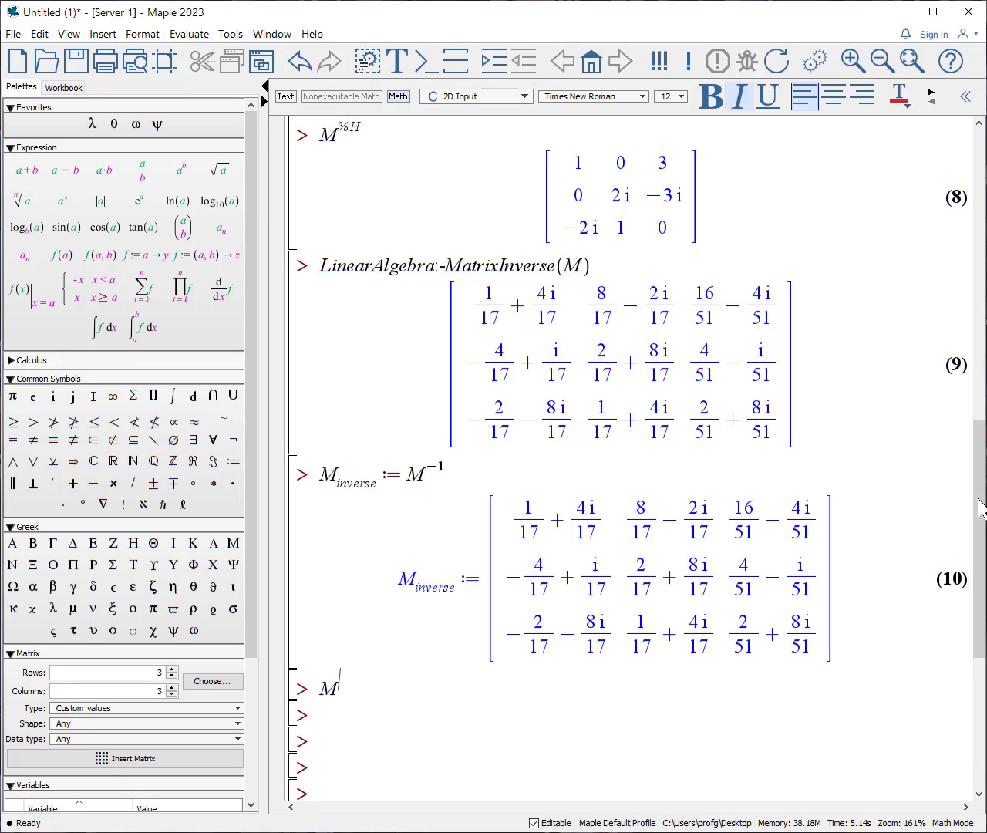
text(-1)
key(Right)
text(. )
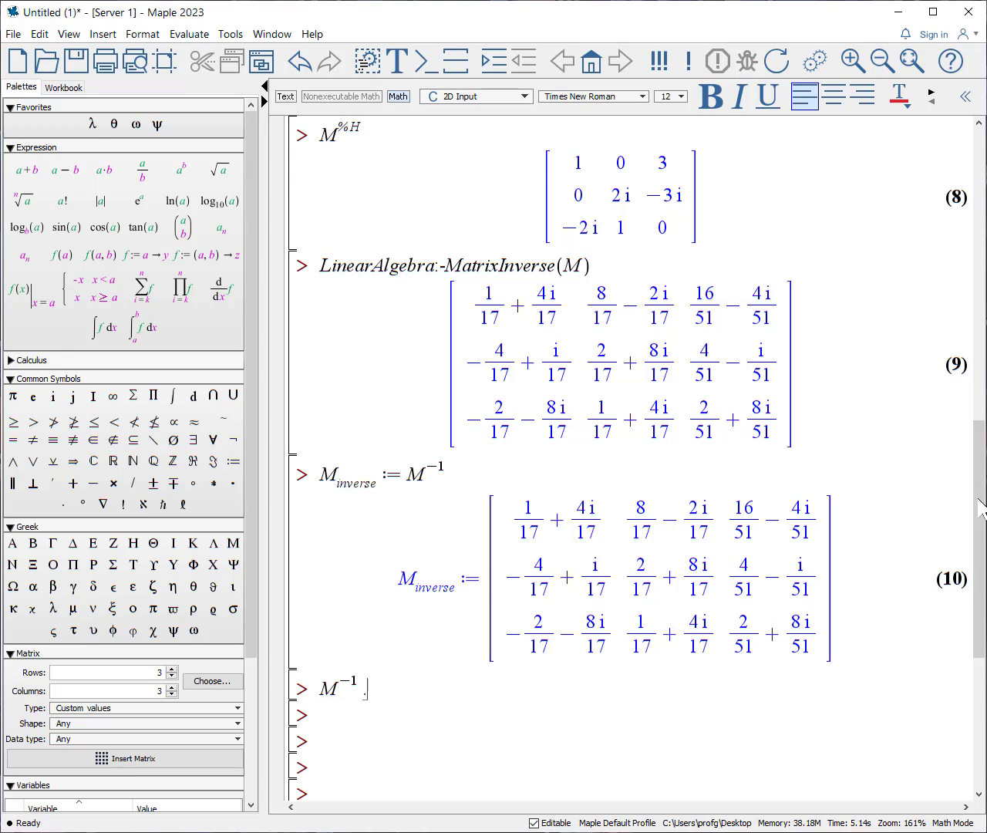
text(M)
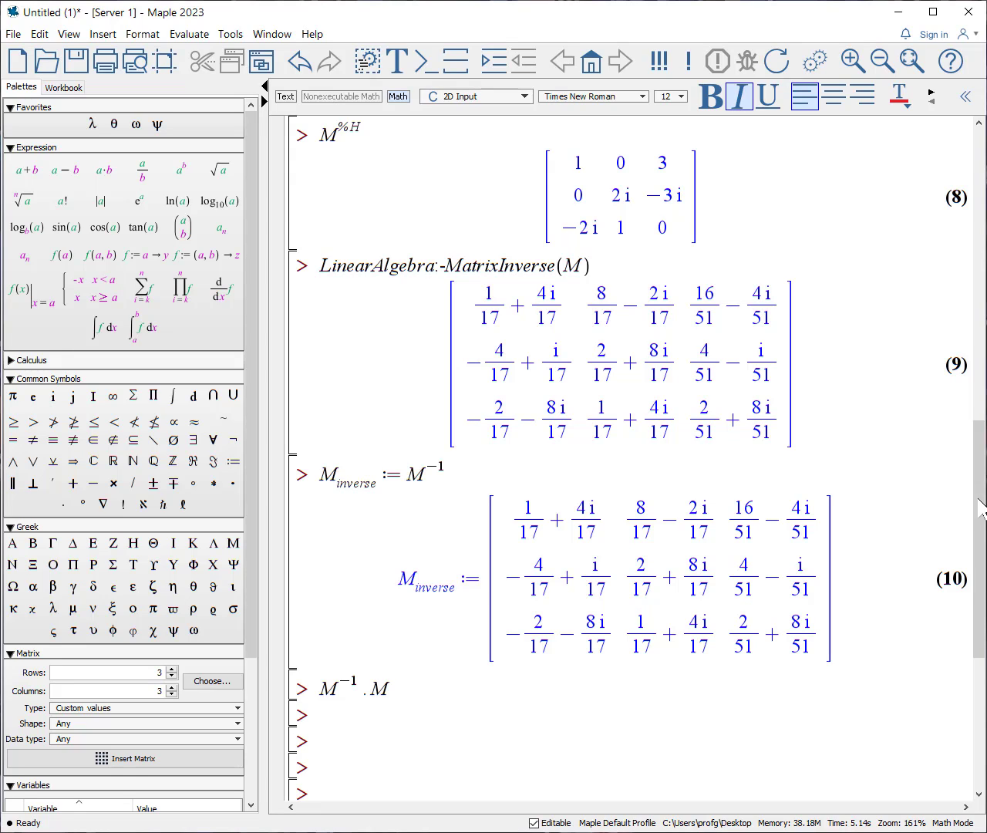
key(Return)
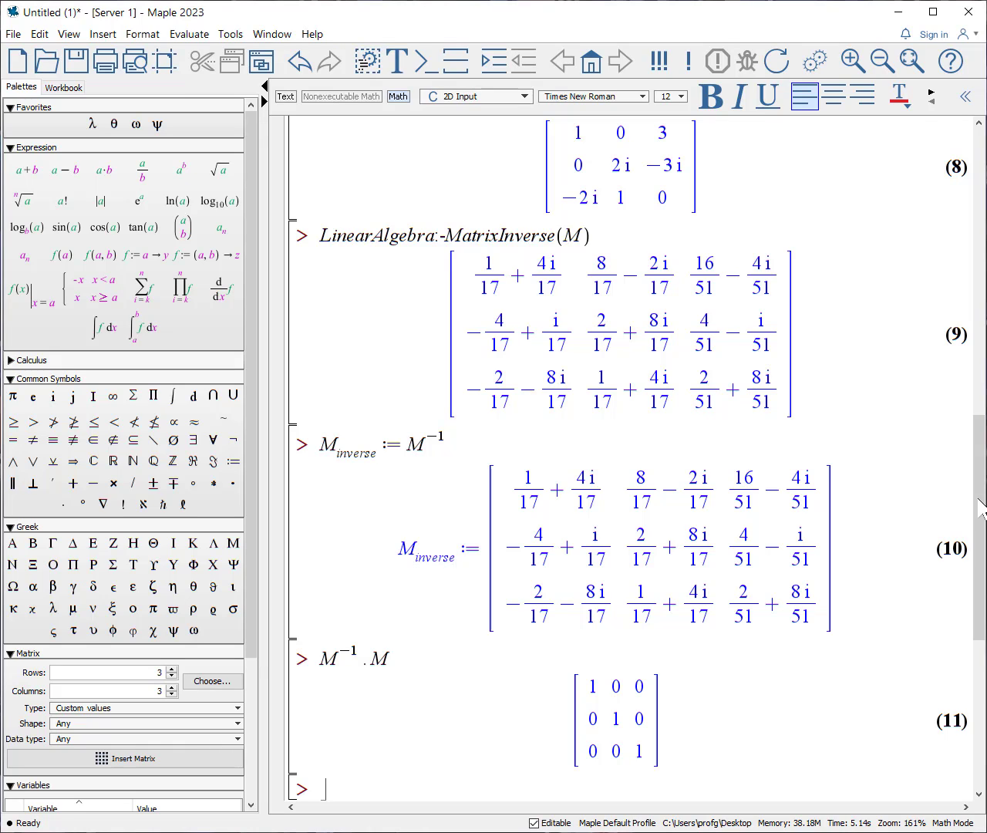
Evaluate the matrix product in the reverse order, with M multiplied by M^-1.
text(M)
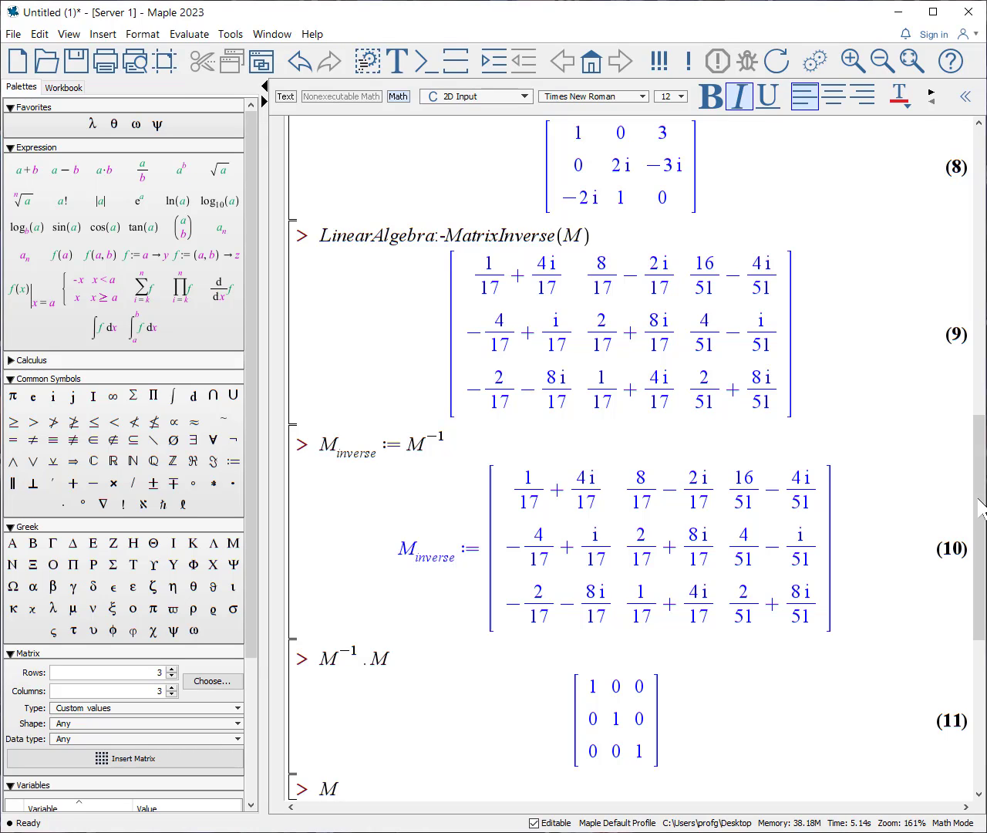
text(.M^-1)
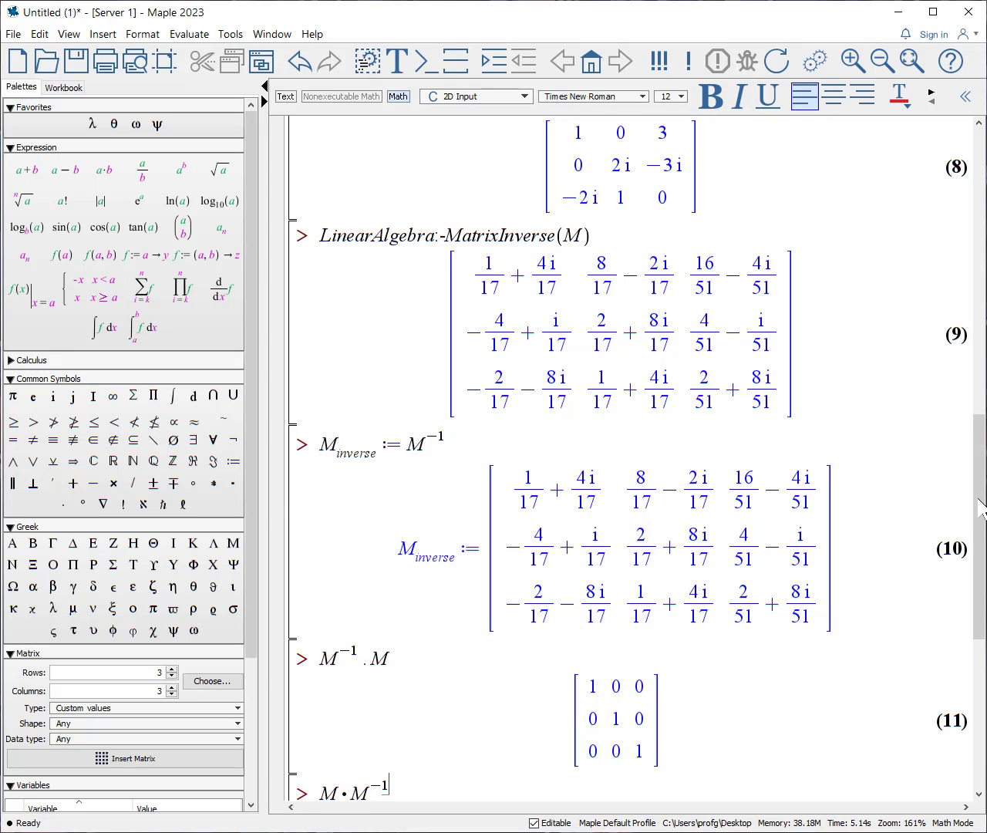
key(Return)
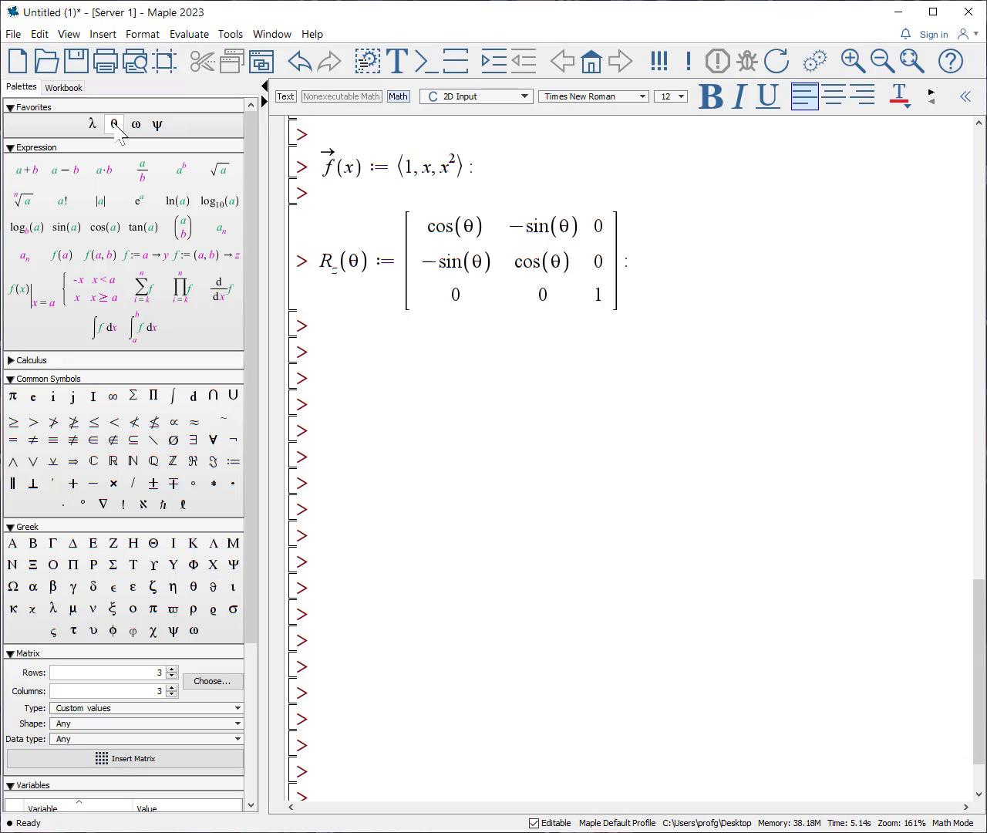
Evaluate the vector function f at Y, writing f with its over-arrow.
text(f)
key(ctrl+shift+quotedbl)
text(->)
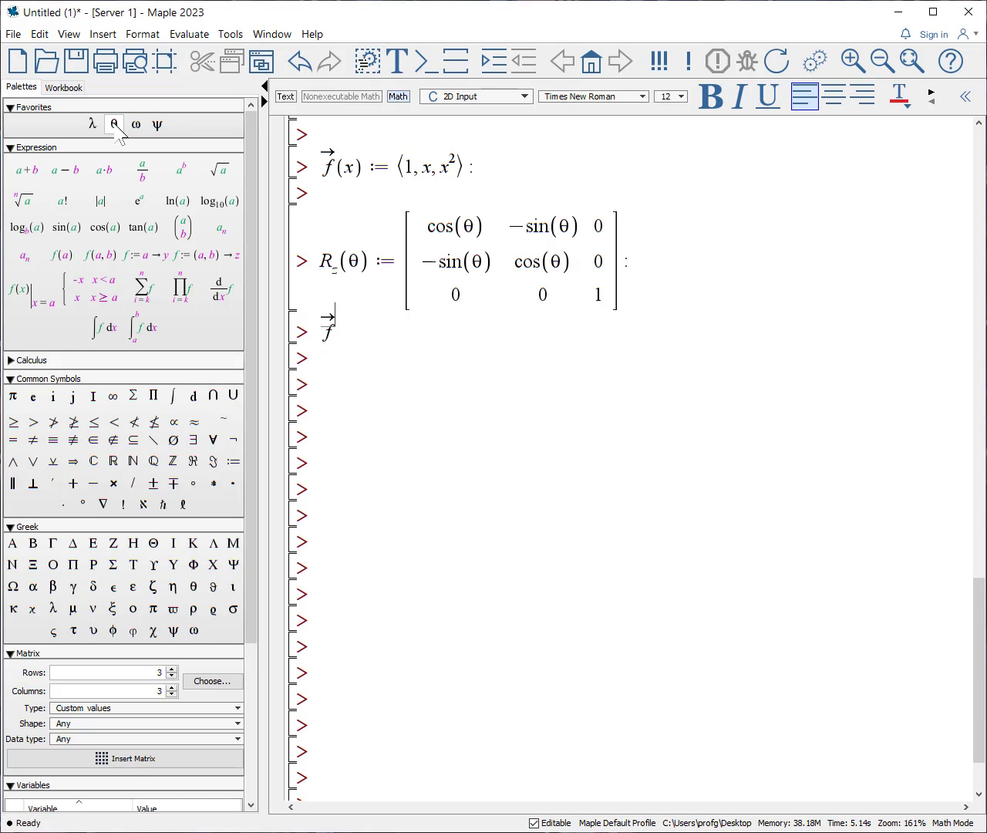
key(Right)
text((Y))
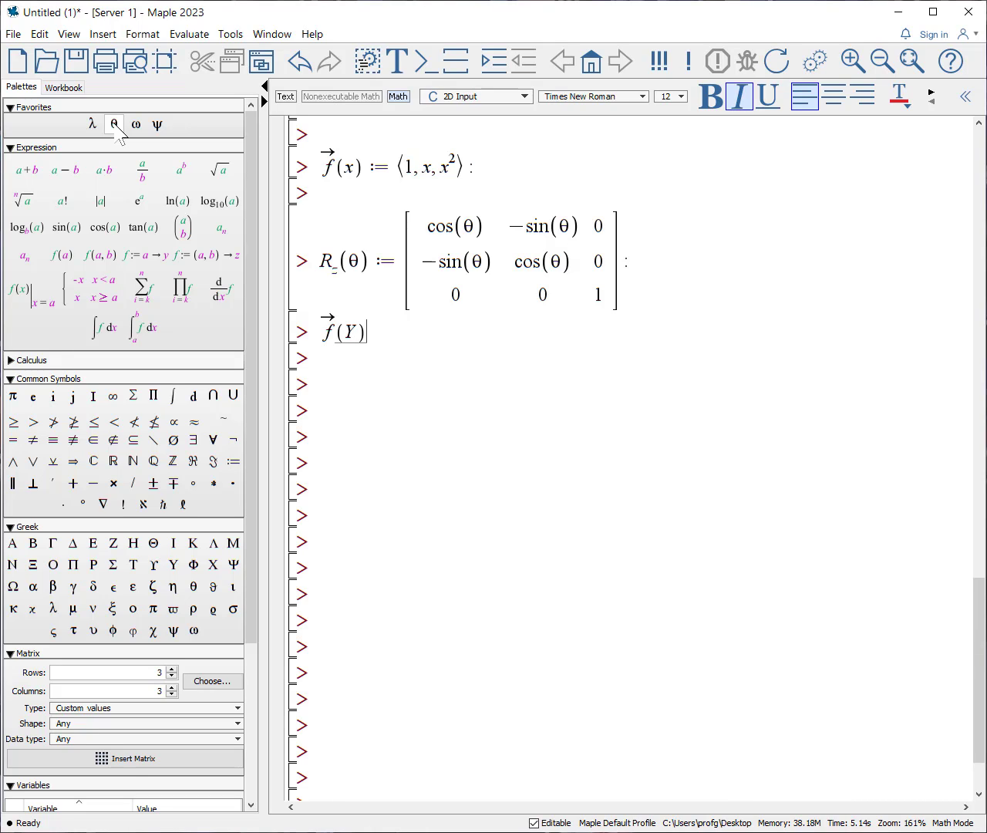
key(Return)
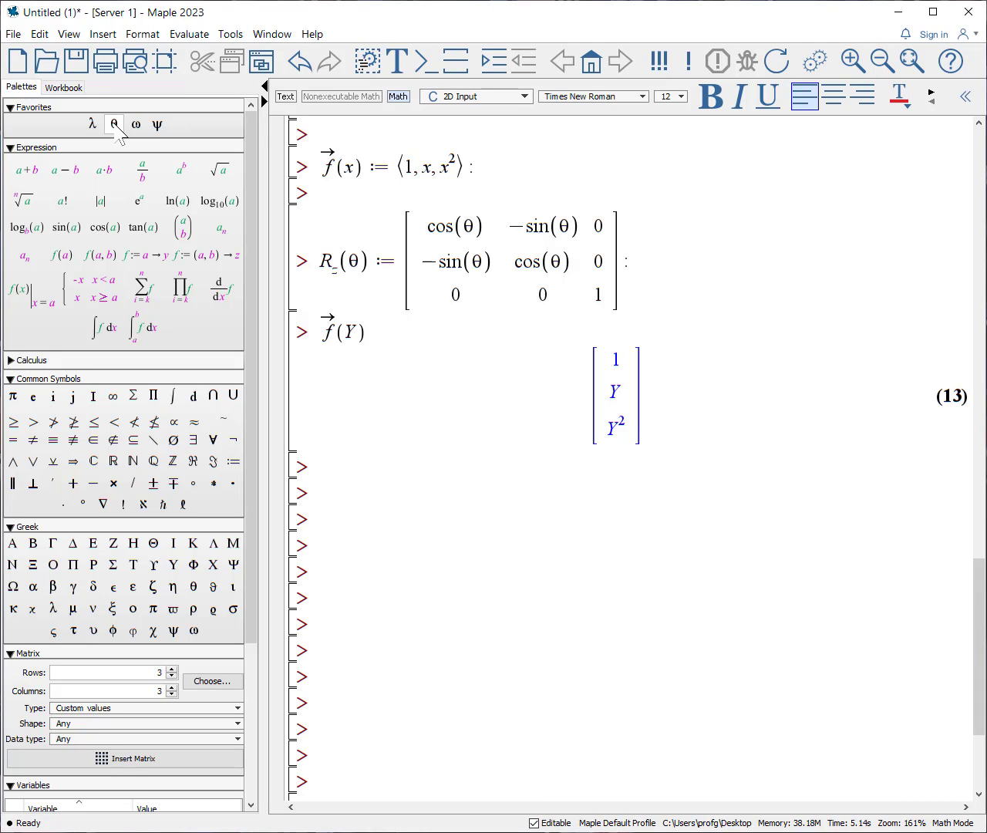
Evaluate the rotation matrix function R with literal subscript z at the argument alpha.
text(R)
key(ctrl+shift+a)
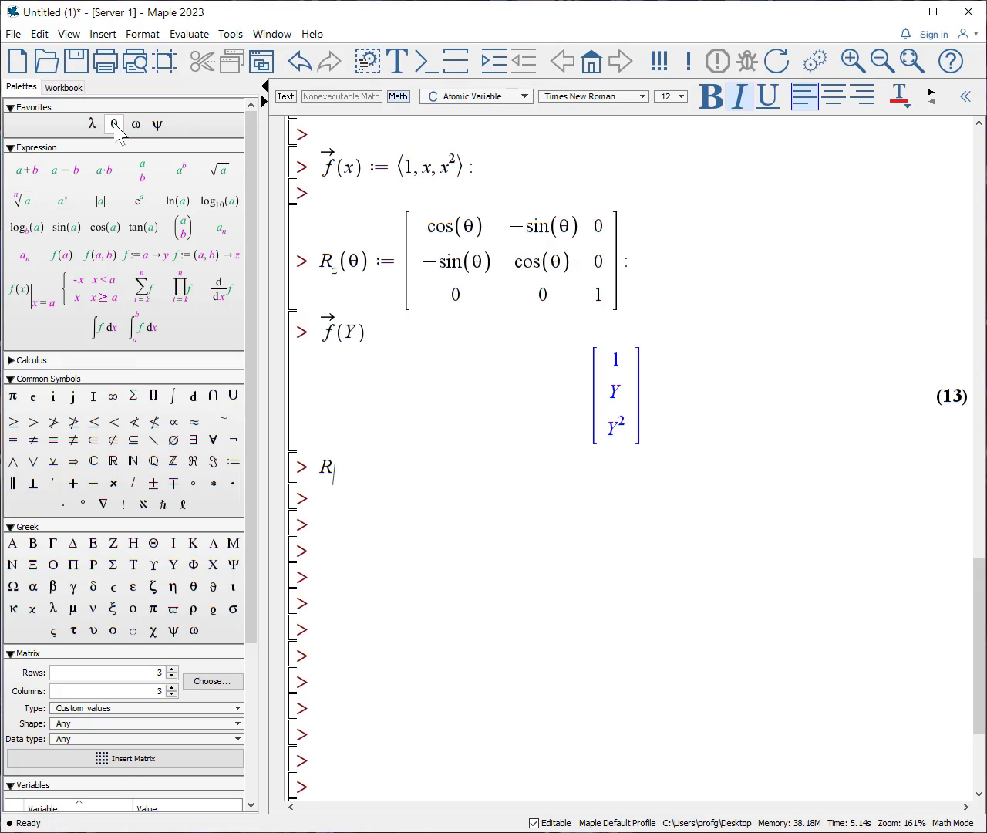
text(_)
key(ctrl+shift+a)
text(()
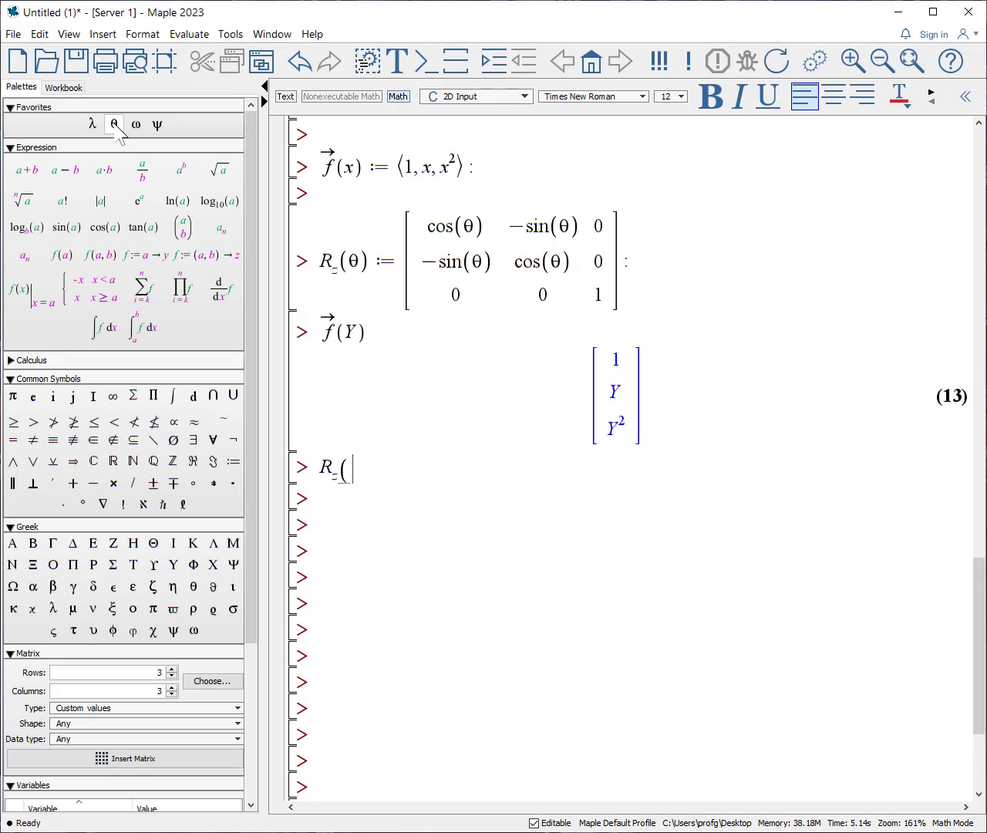
click(117, 126)
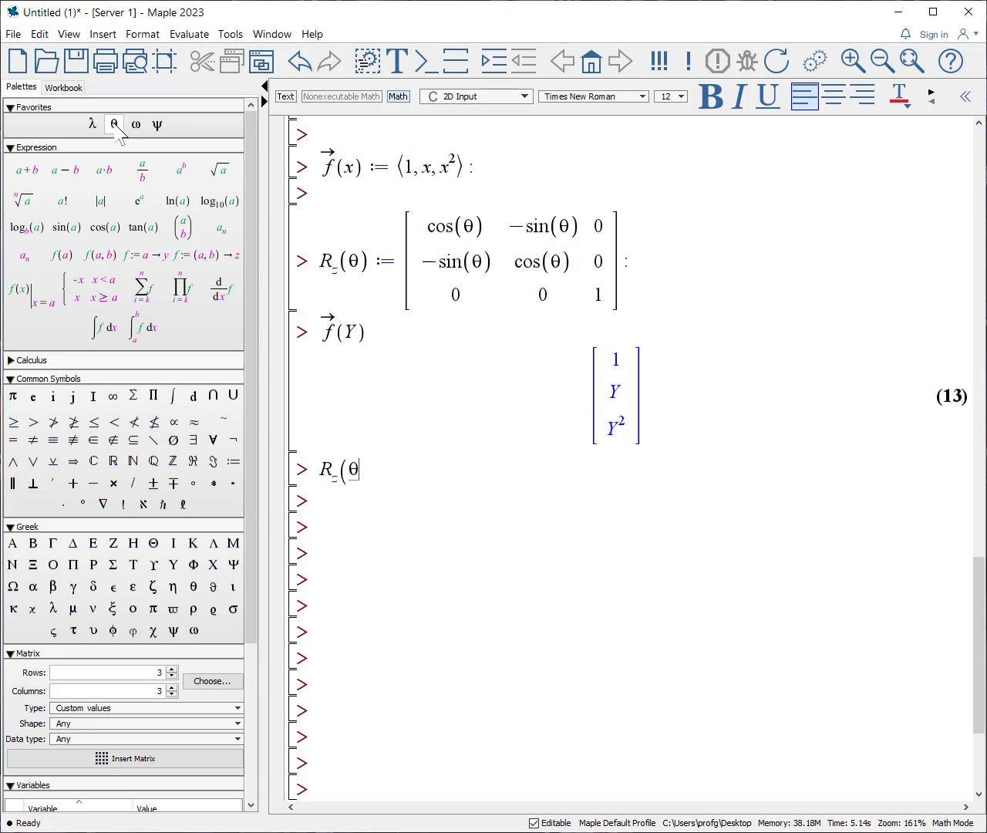
text())
key(Left)
key(BackSpace)
text(alpha)
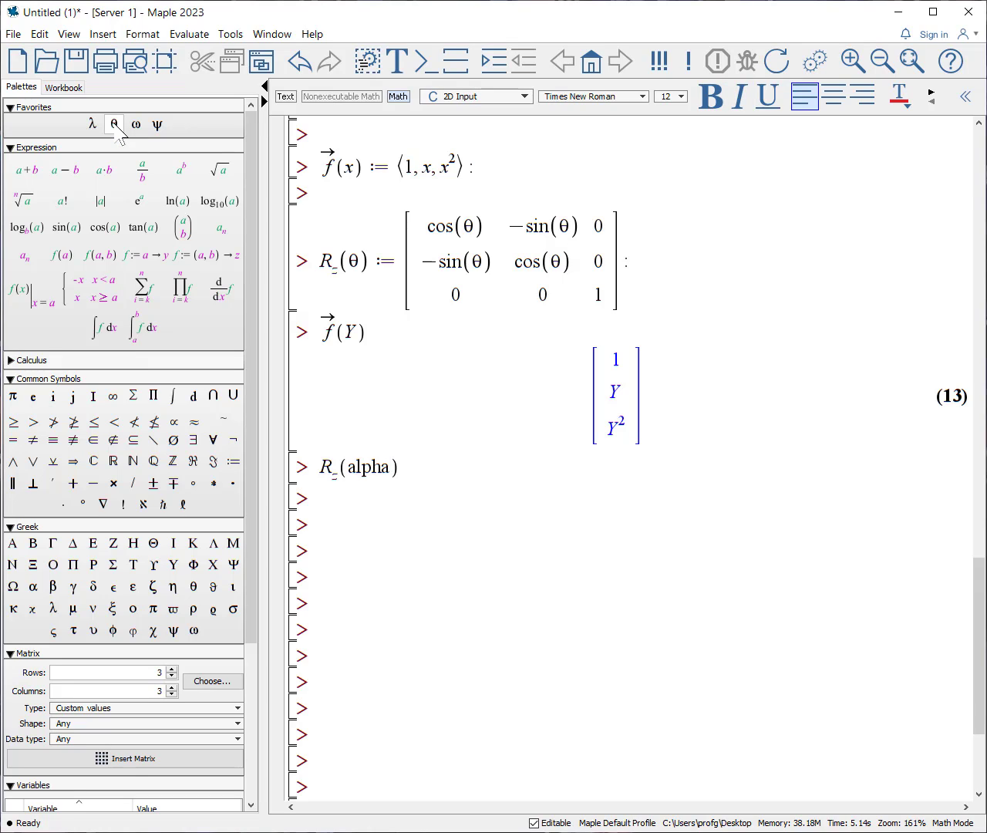
key(Right)
key(Return)
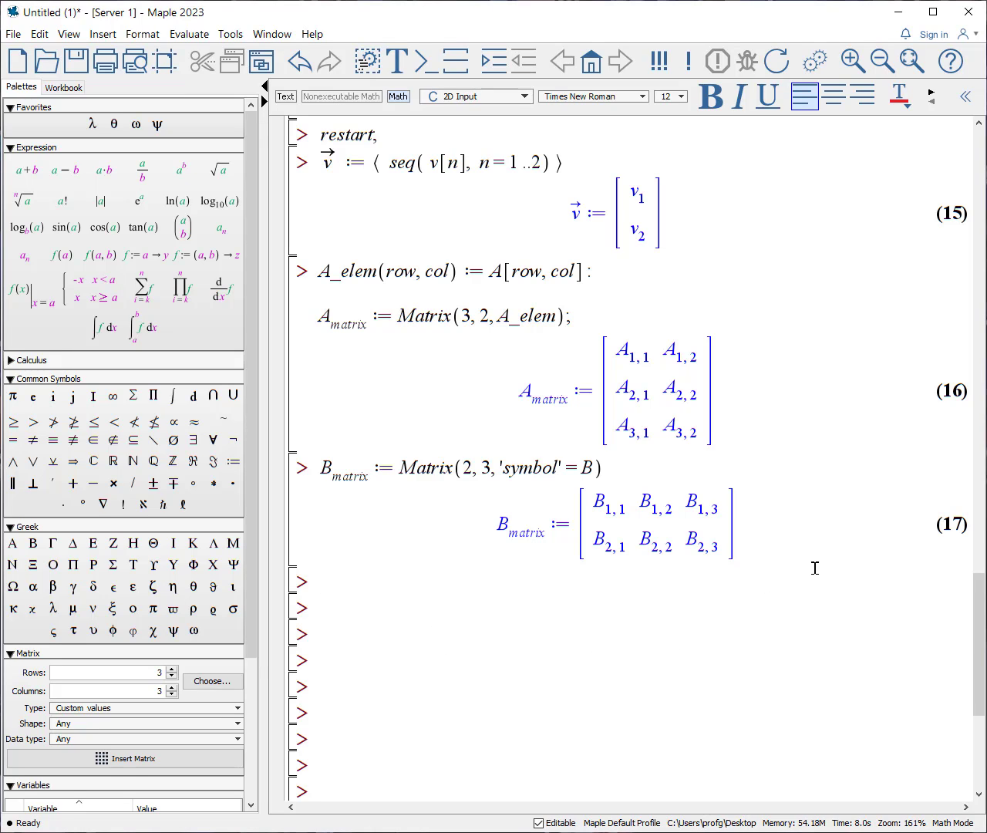
Add the matrix A with subscript "matrix" to itself on the empty line below the B matrix definition.
text(A_matrix)
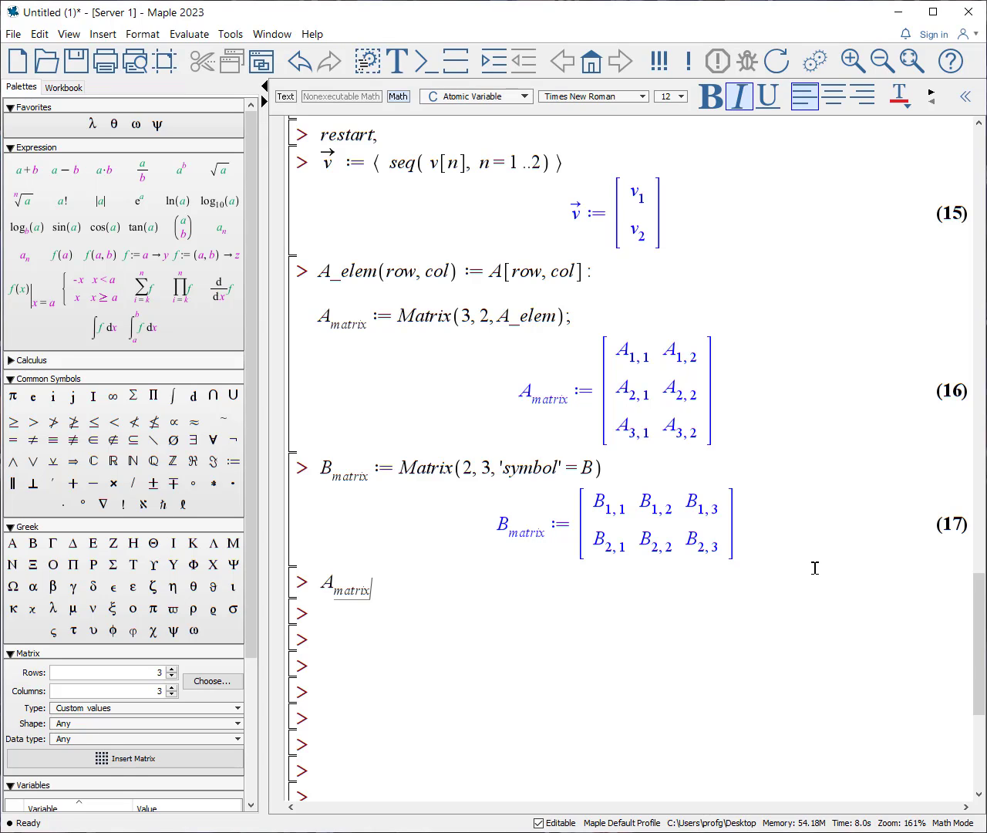
key(Right)
text(+A_matrix)
key(Return)
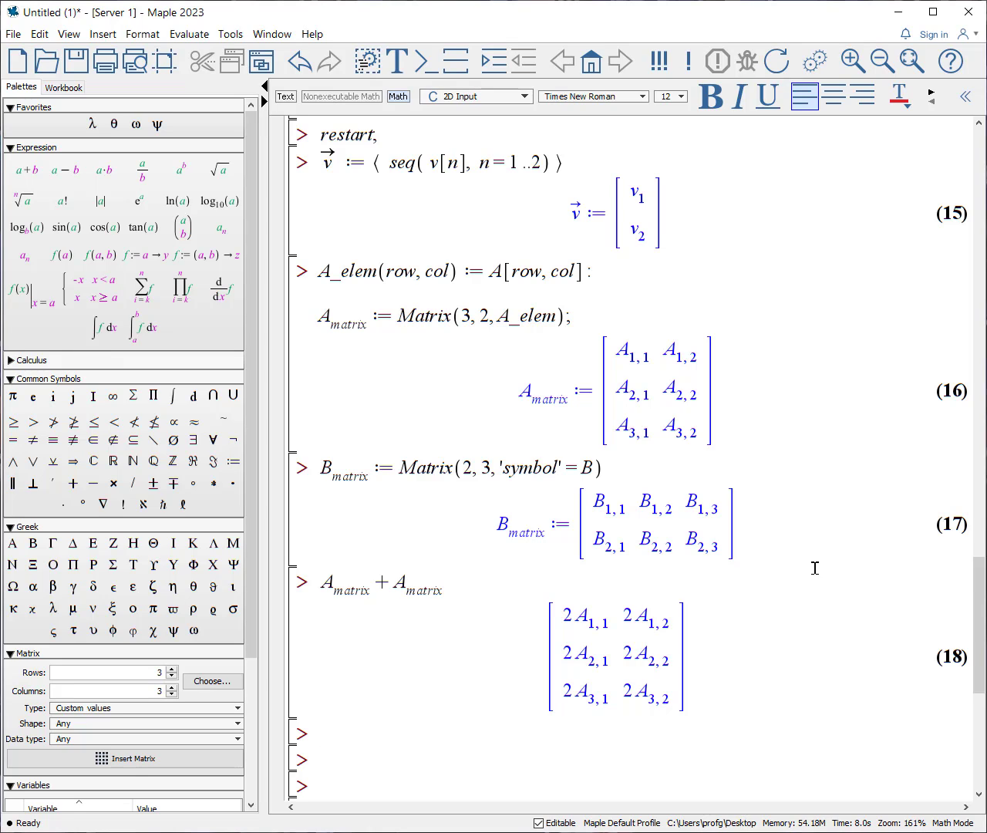
Add the A matrix with subscript "matrix" and the transpose (%T) of the B matrix with the same subscript.
scroll(790, 540, down, 2)
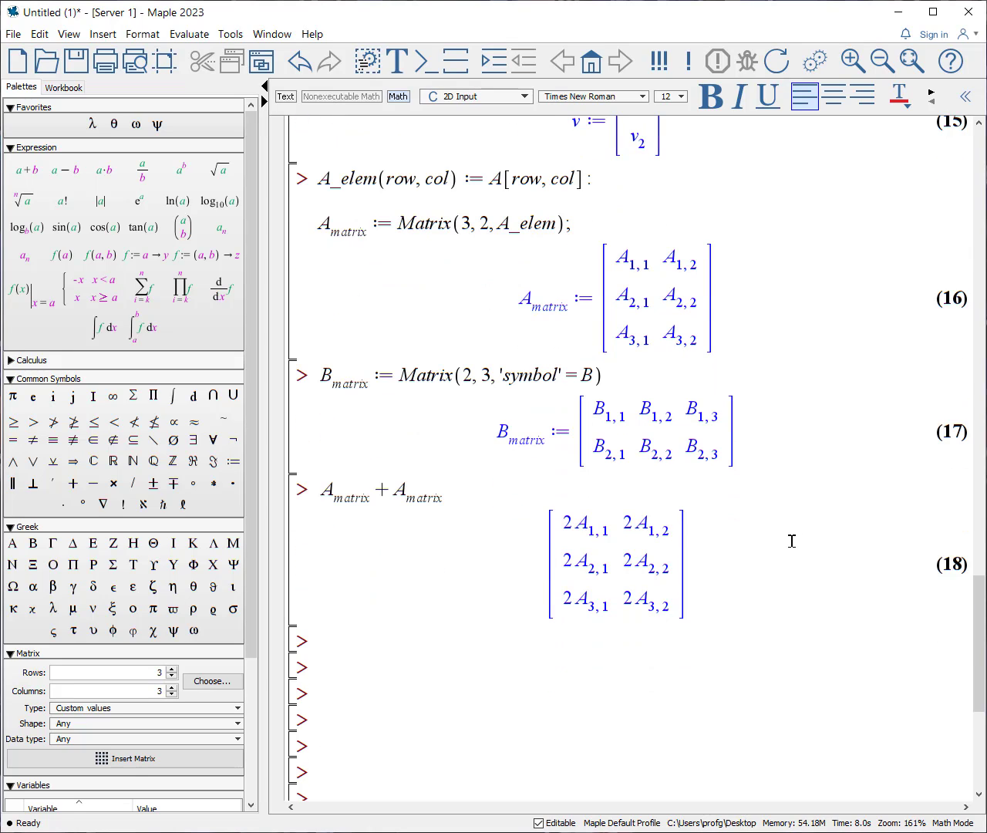
text(A)
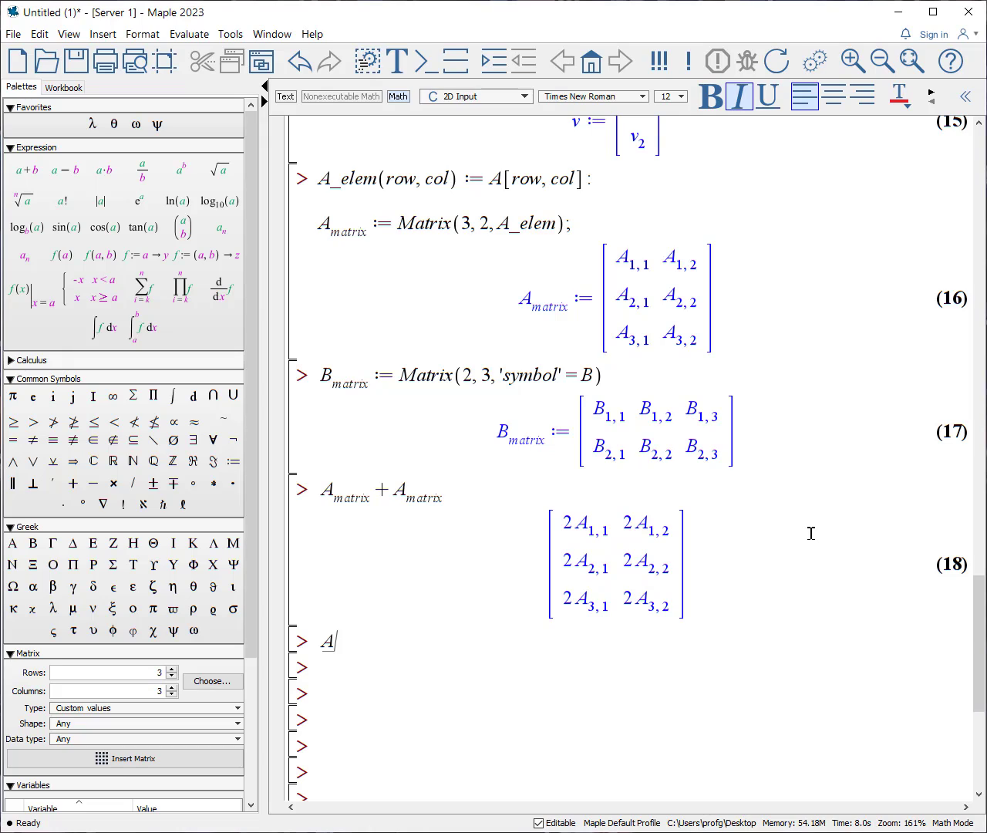
text(_matrix)
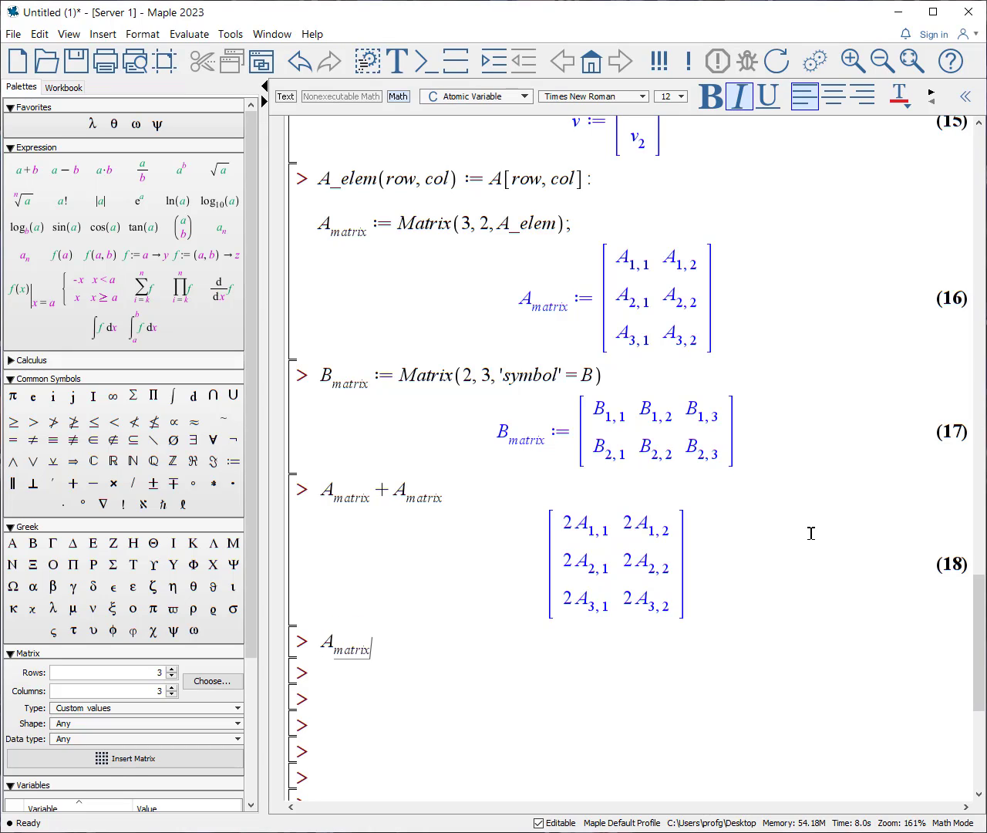
key(Right)
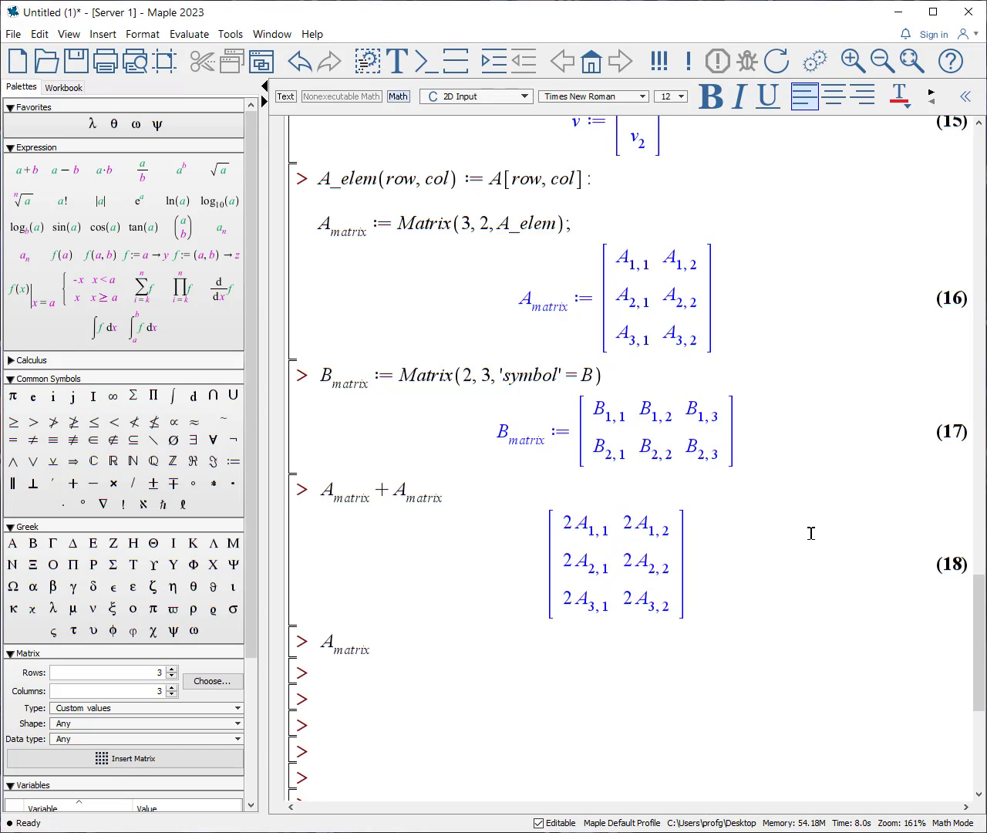
text(+ B_m)
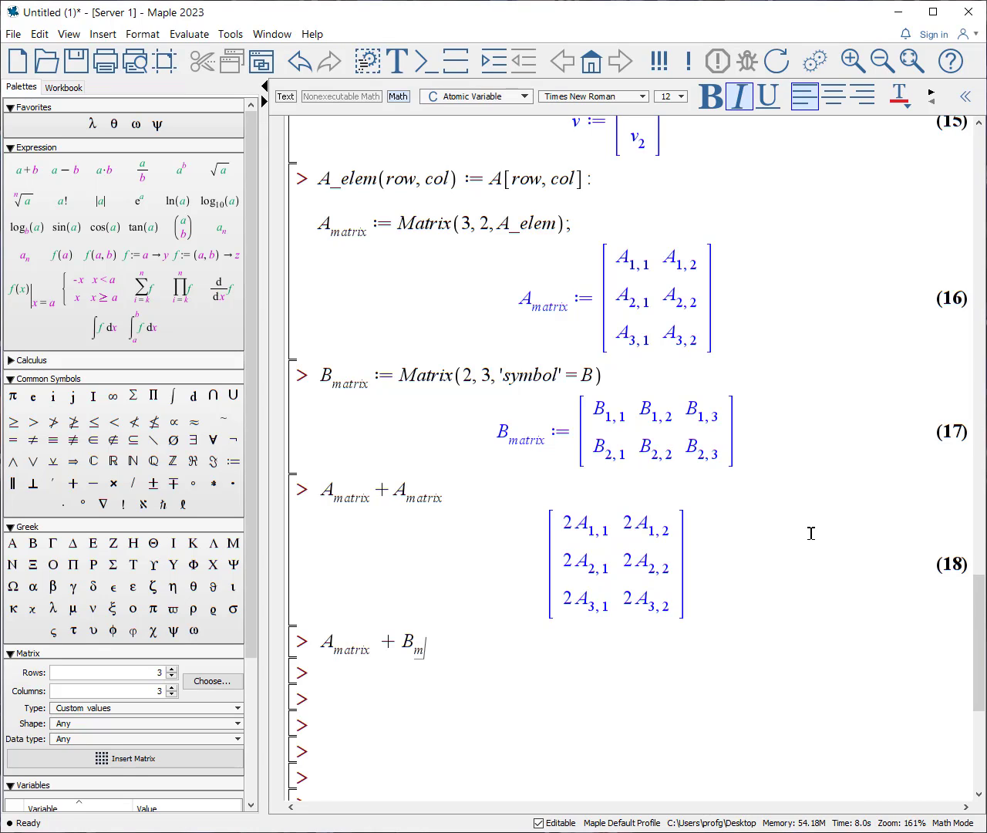
text(atrix)
key(Right)
text(^%T)
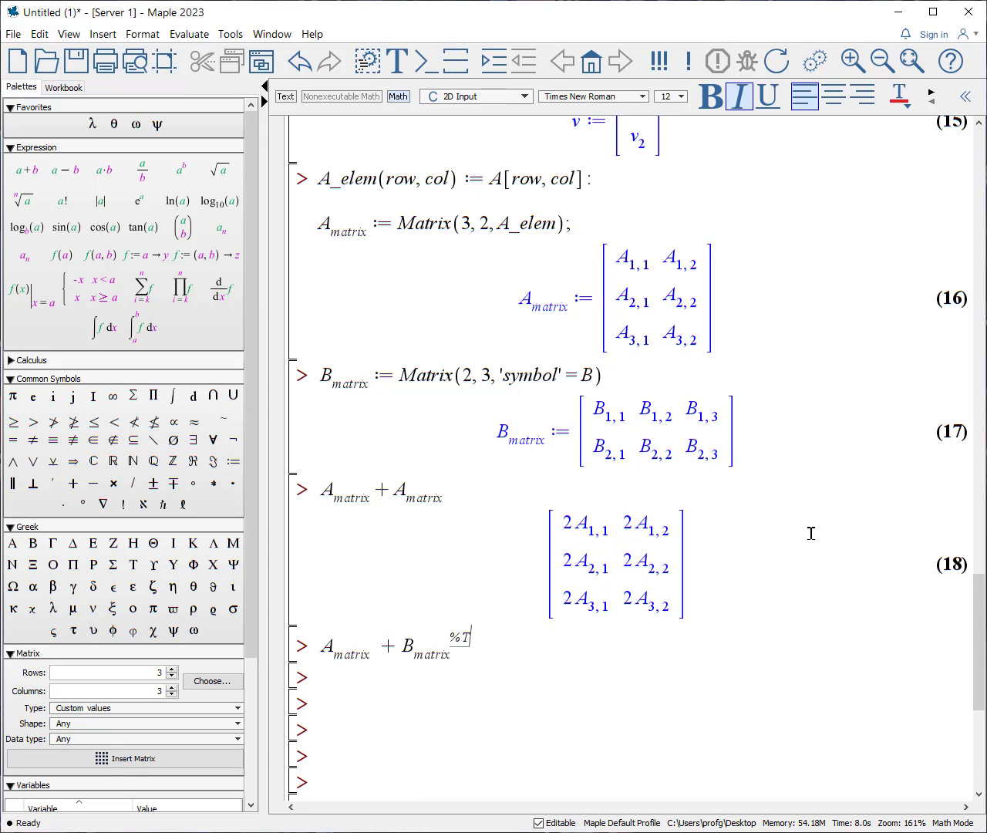
key(Return)
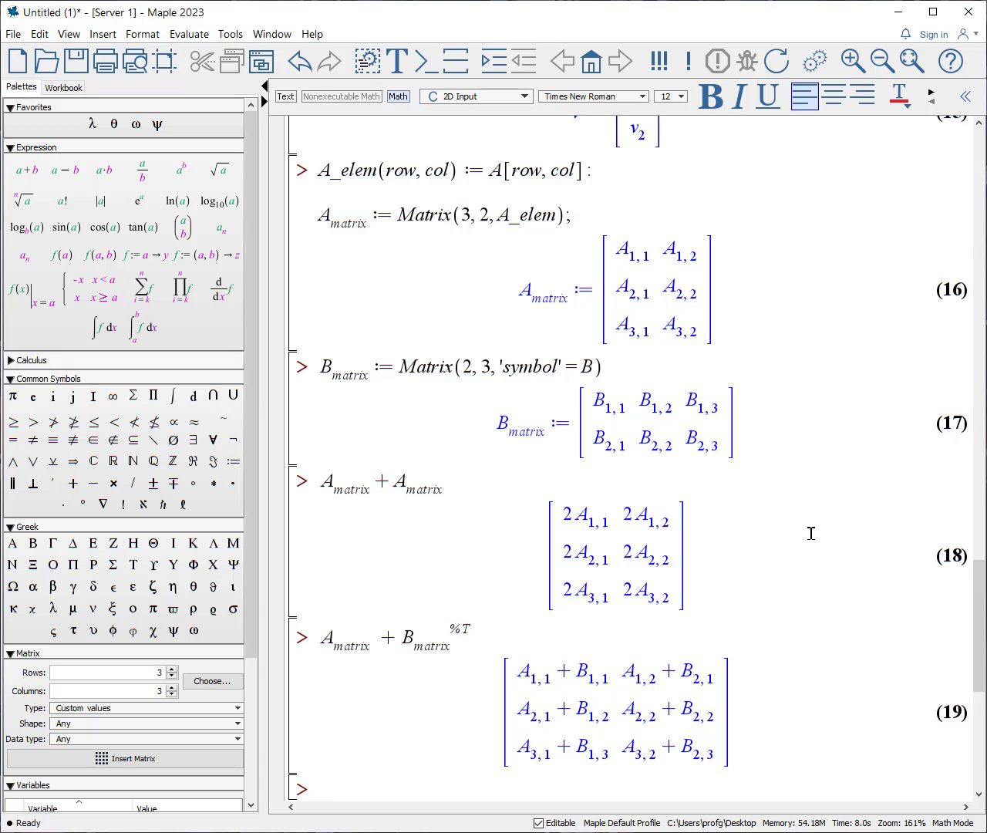
Try to add the A and B matrices with subscript "matrix" directly, without transposing B.
text(A_)
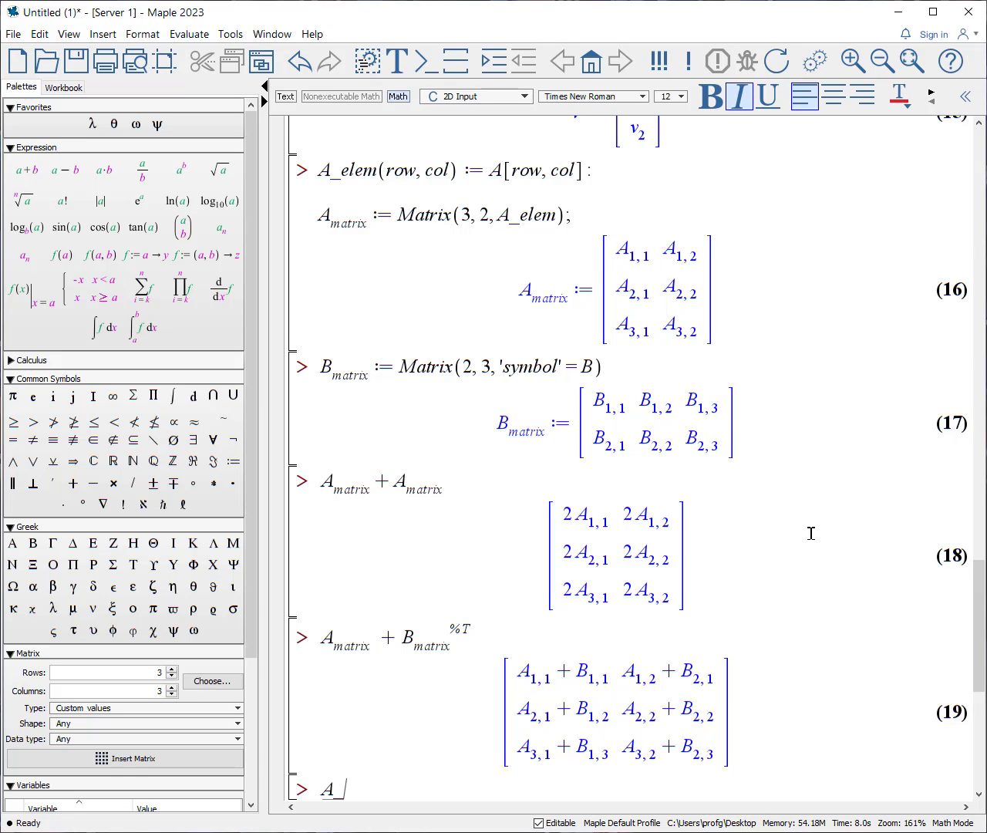
text(_matrix)
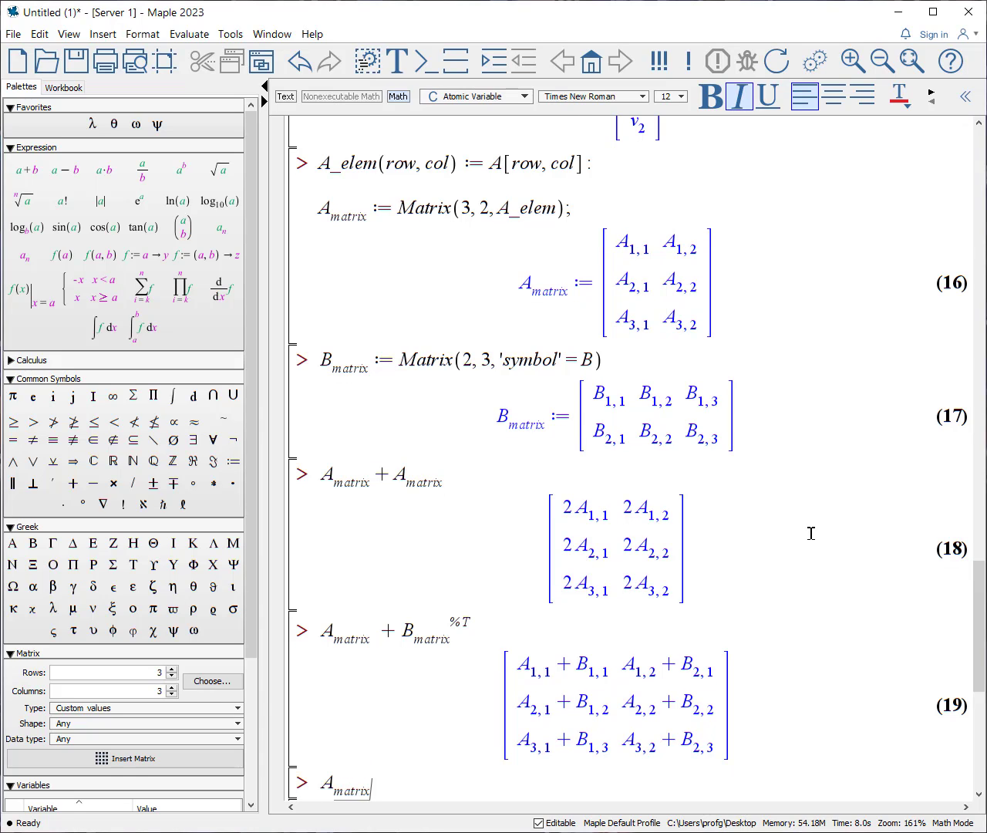
key(Right)
text(+B__matrix)
key(Return)
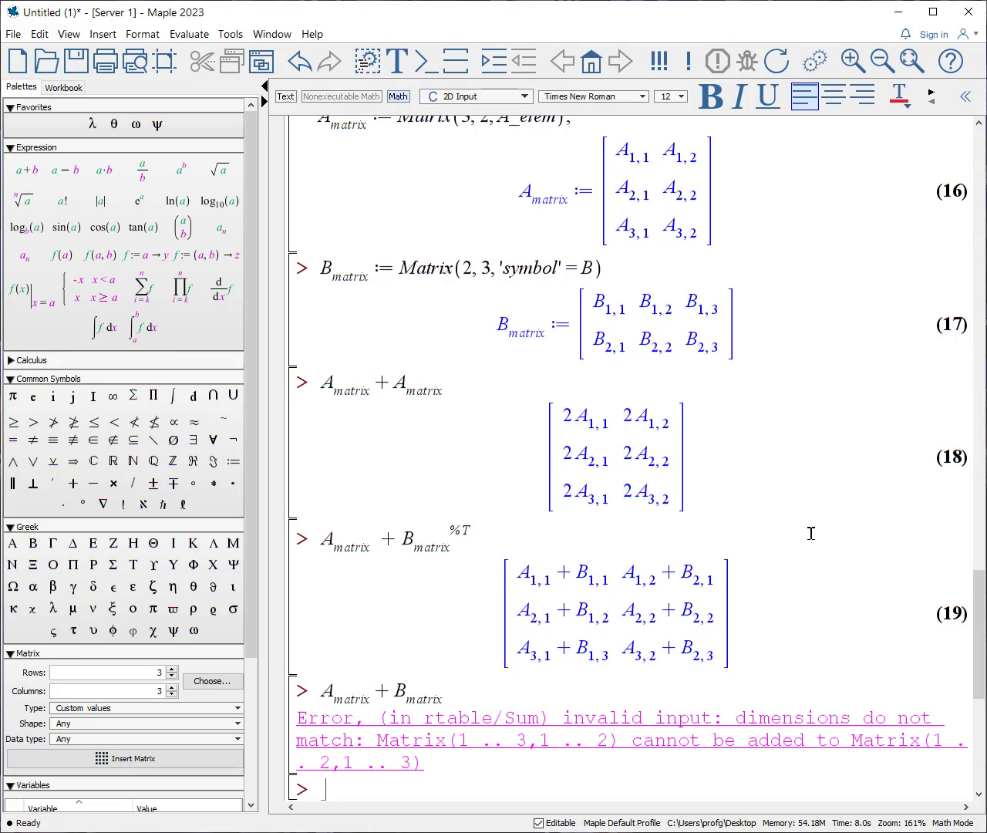
Insert a long run of empty execution lines below the untransposed A plus B sum.
key(Return)
key(Return)
key(Return)
key(Return)
key(Return)
key(Return)
key(Return)
key(Return)
key(Return)
key(Return)
key(Return)
key(Return)
key(Return)
key(Return)
key(Return)
key(Return)
key(Return)
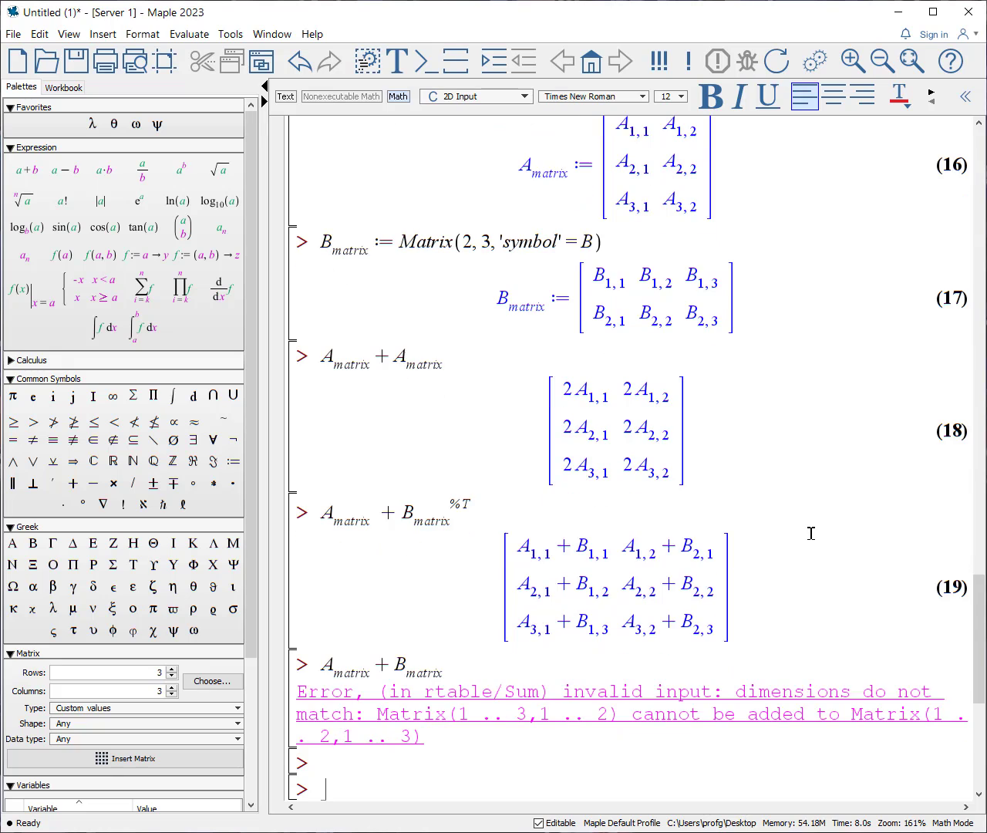
key(Return)
key(Return)
key(Return)
key(Return)
key(Return)
key(Return)
key(Return)
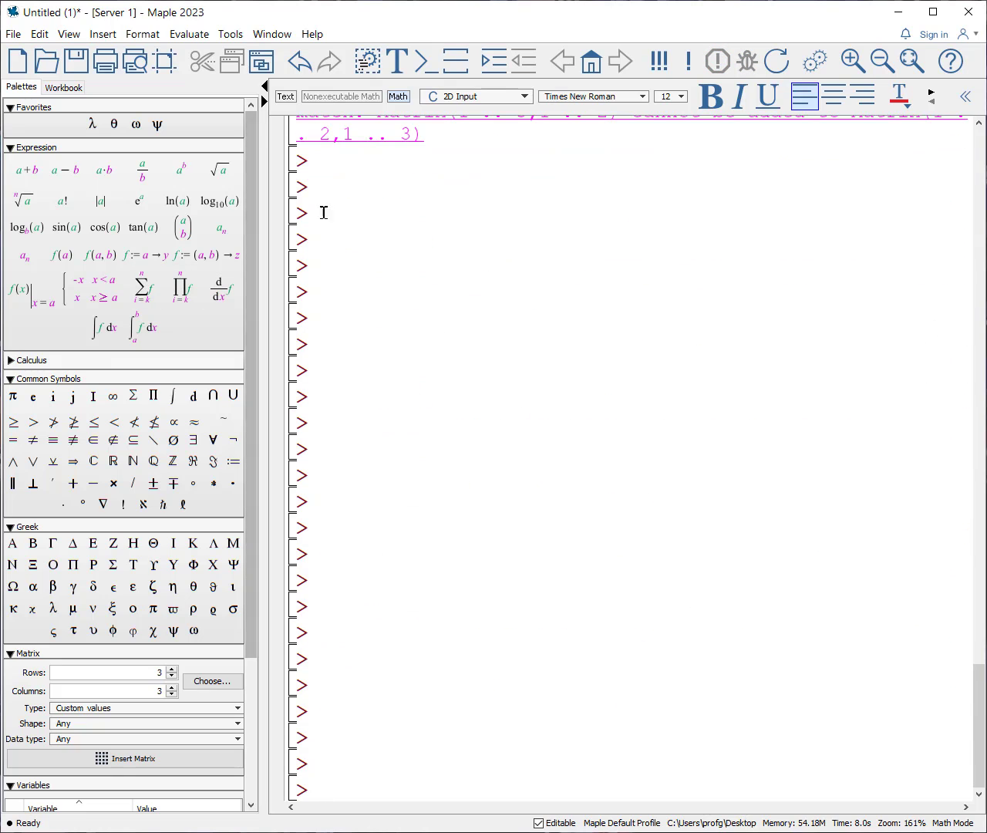
Multiply the A matrix by the vector v, written with its over-arrow, on the second empty line.
click(359, 193)
text(A)
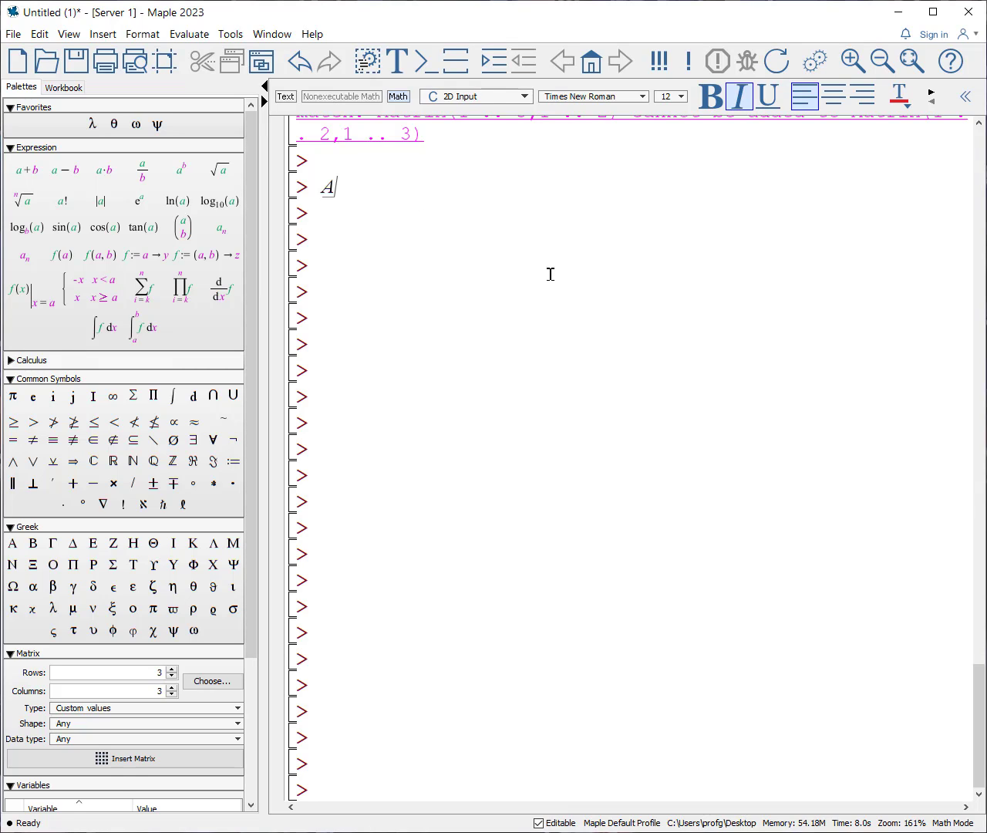
key(ctrl+shift+underscore)
text(matrix)
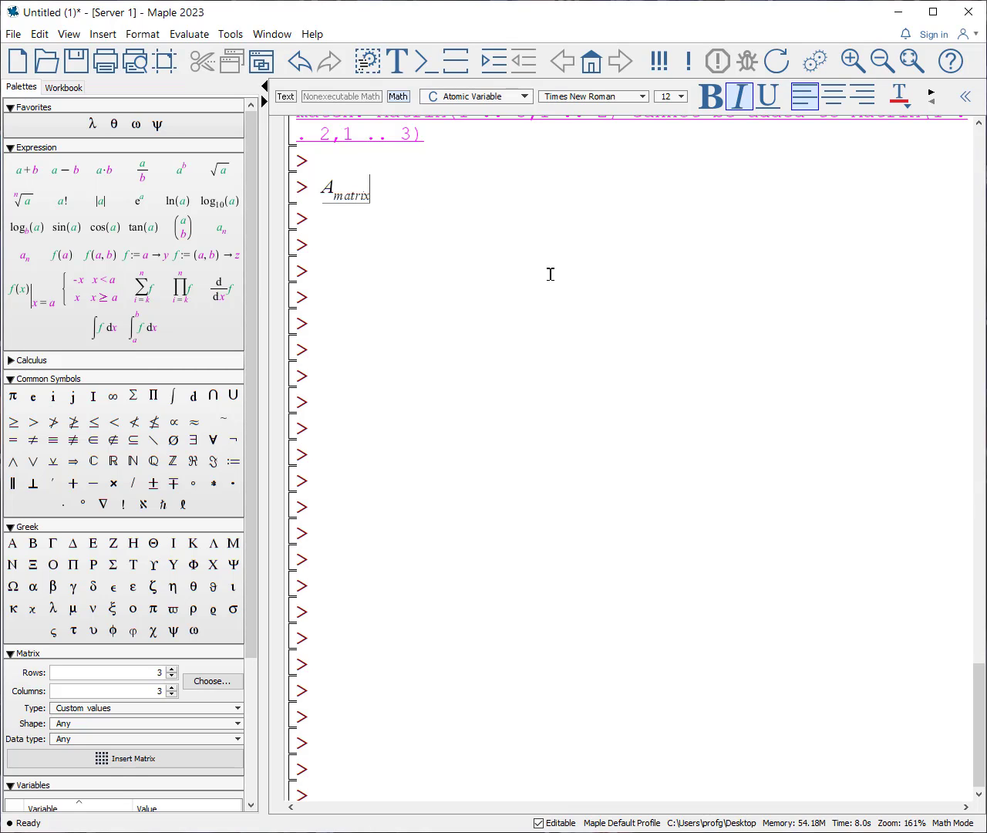
key(Right)
text(*v^)
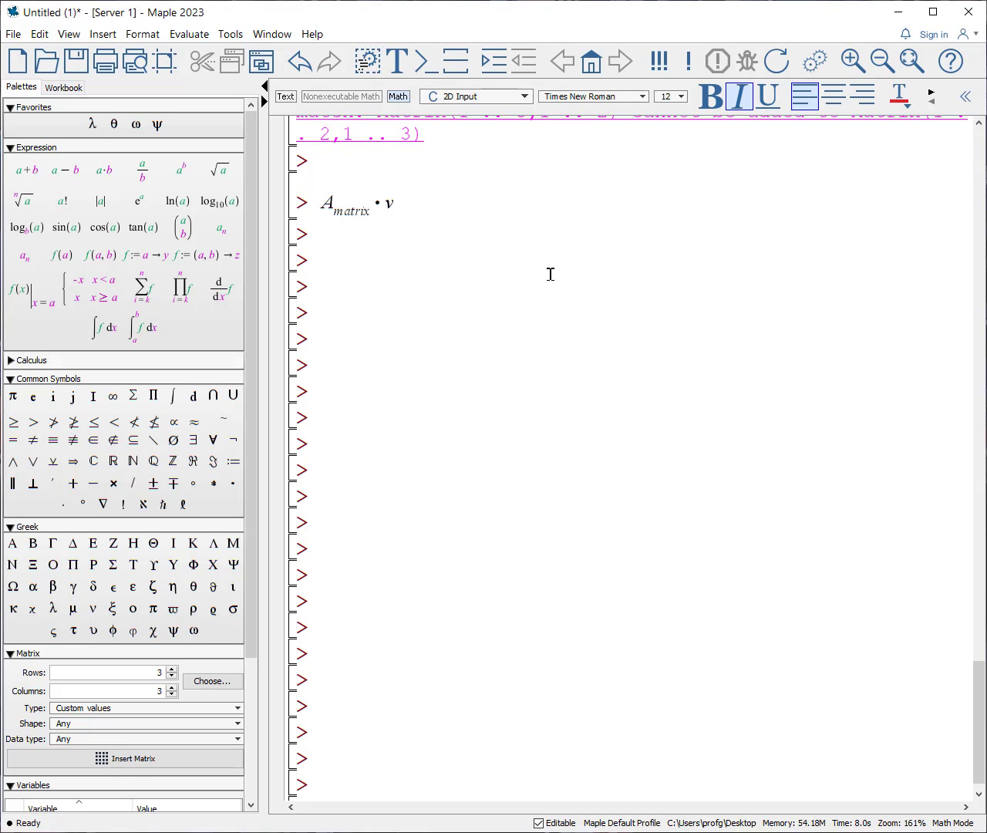
text(->)
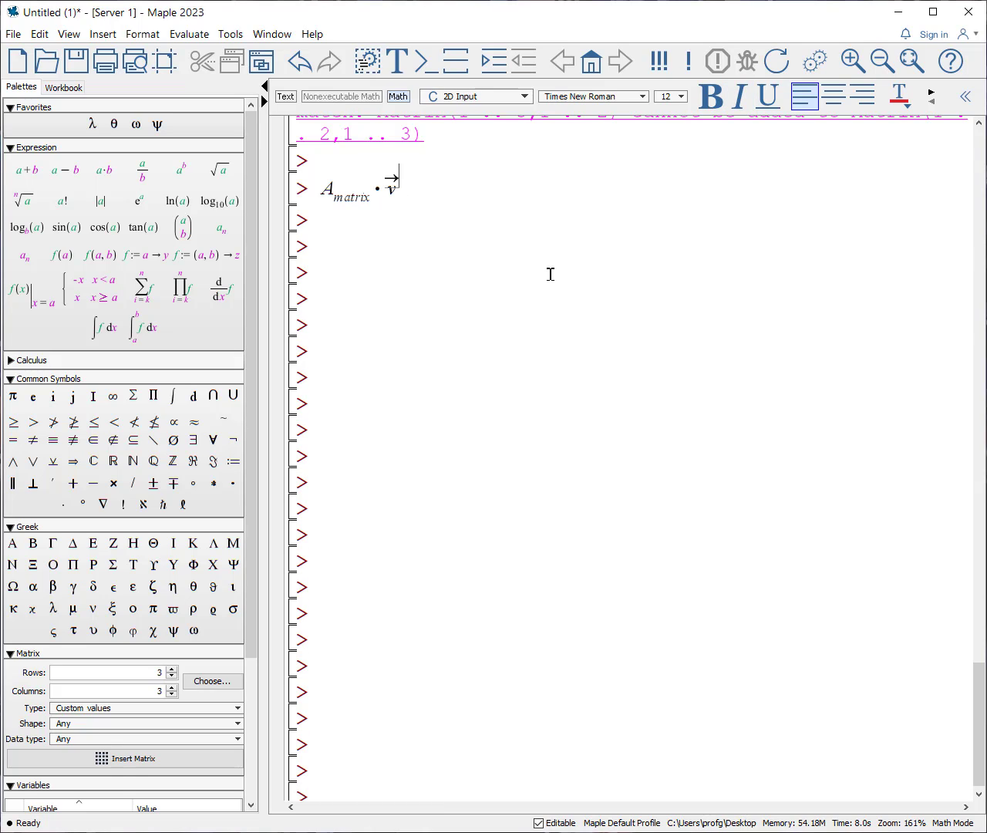
key(Return)
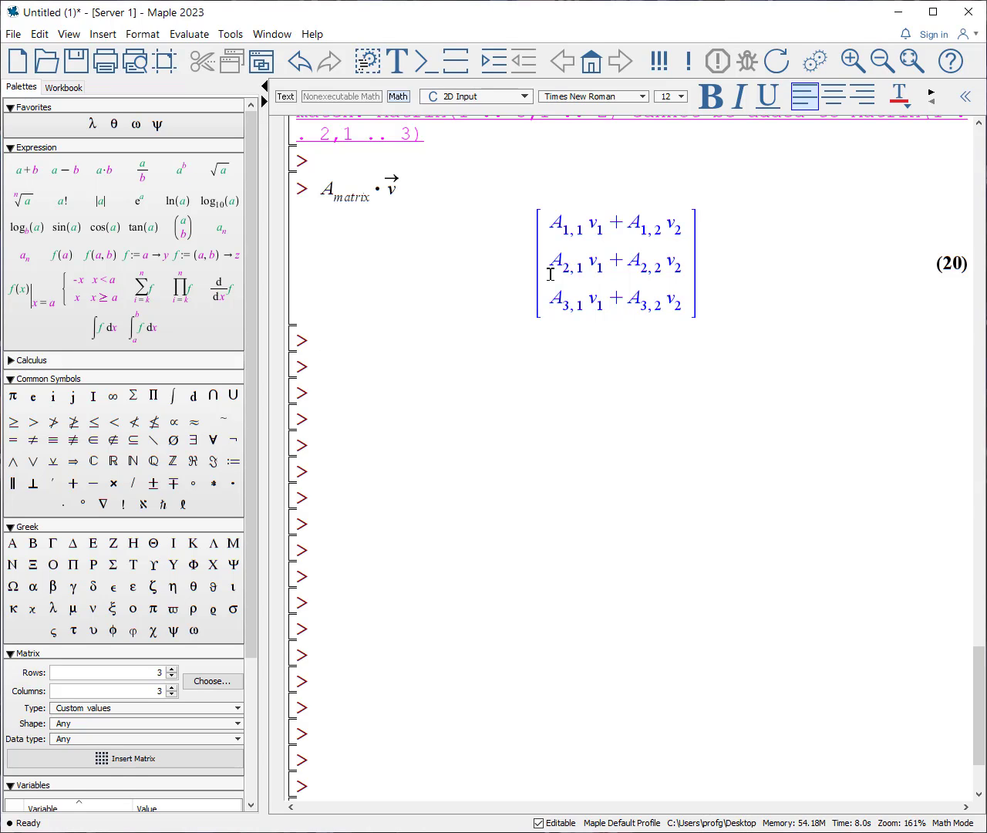
Evaluate the product of the A and B matrices with subscript "matrix", using the dot multiplication symbol.
text(A)
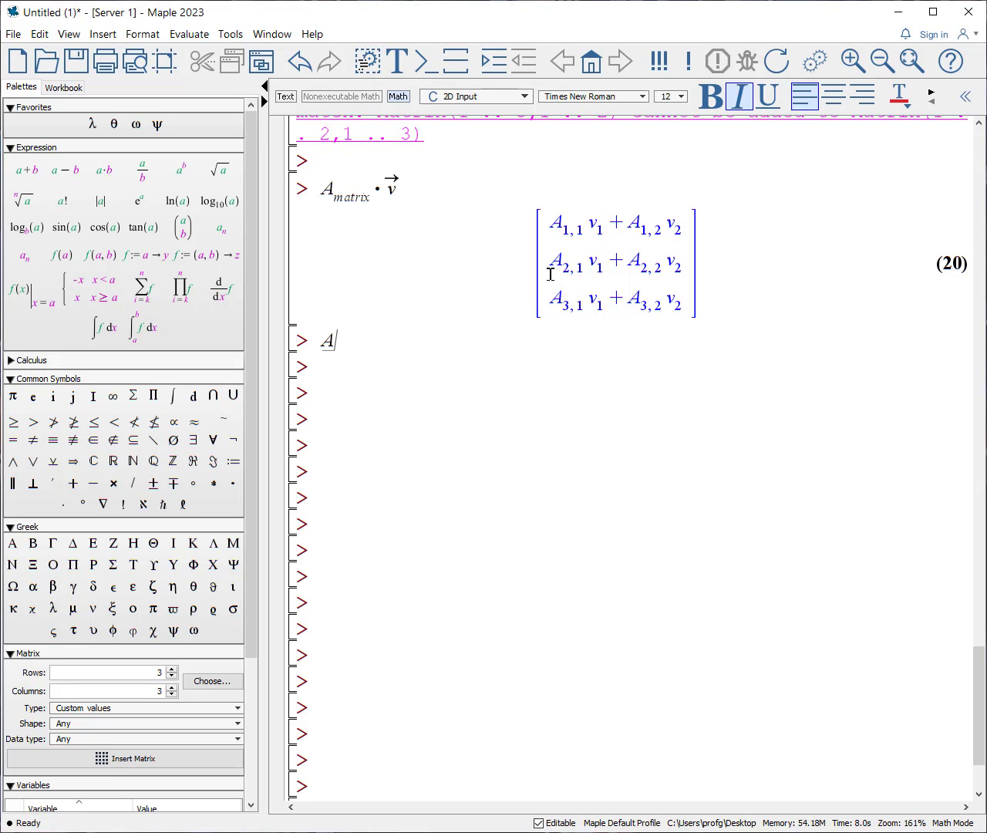
text(__martrix)
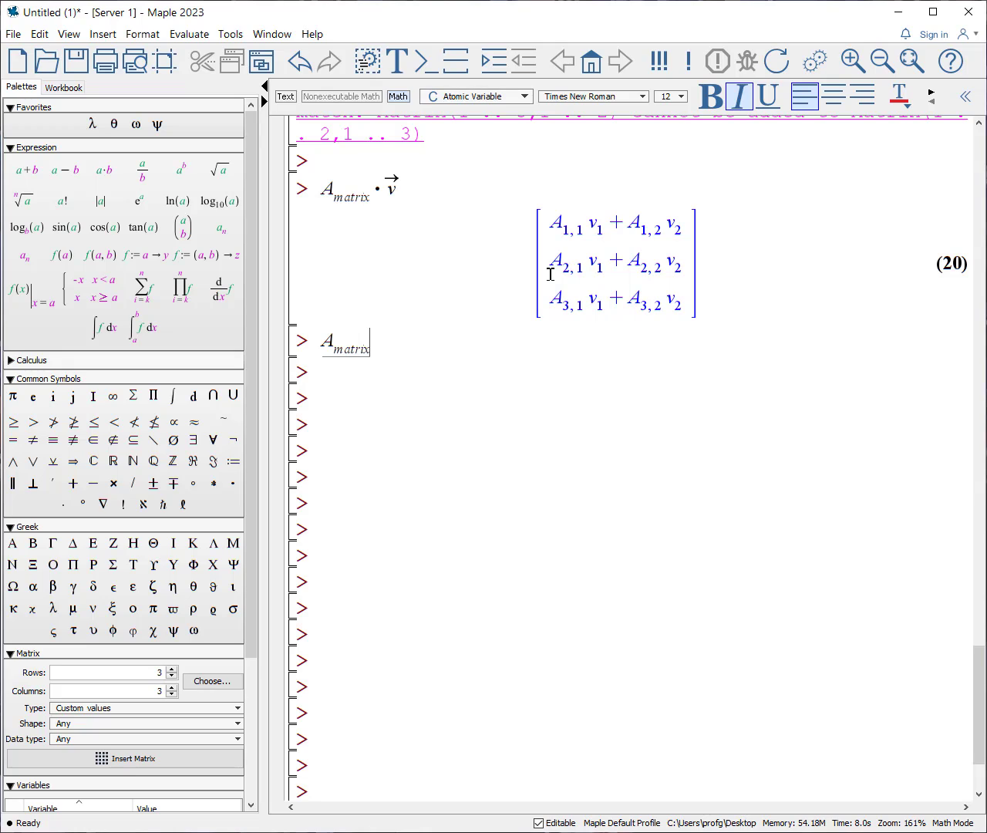
text(.B)
key(BackSpace)
key(BackSpace)
click(234, 485)
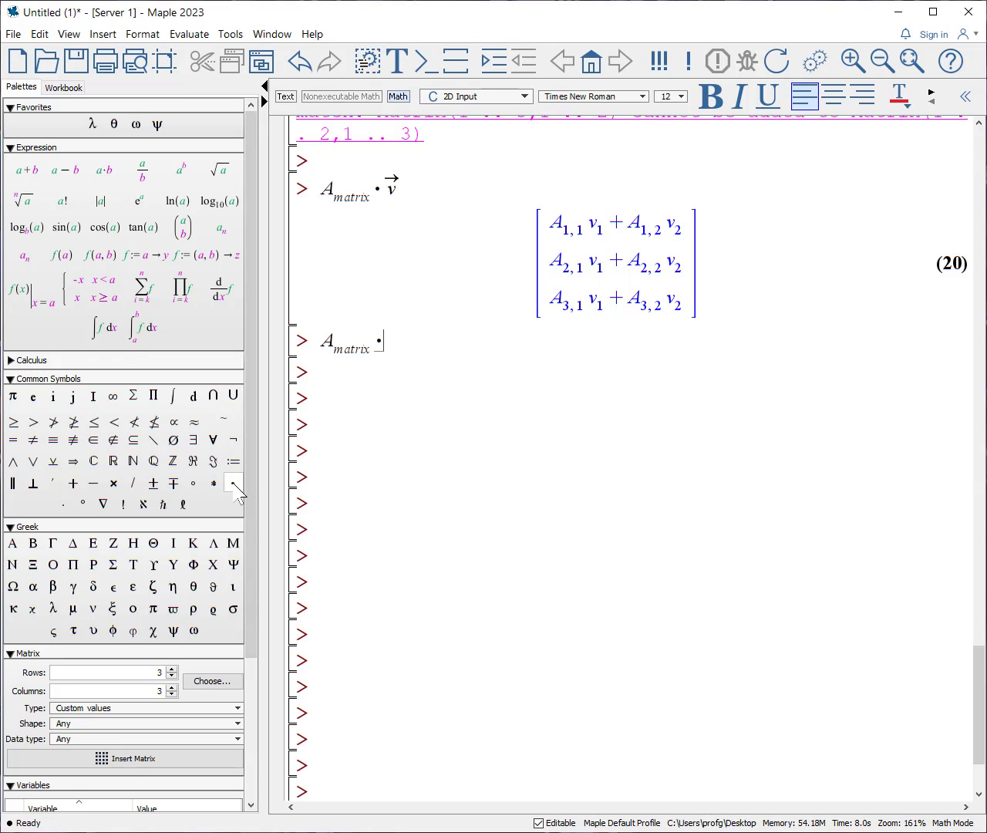
text(B)
text(__matrix)
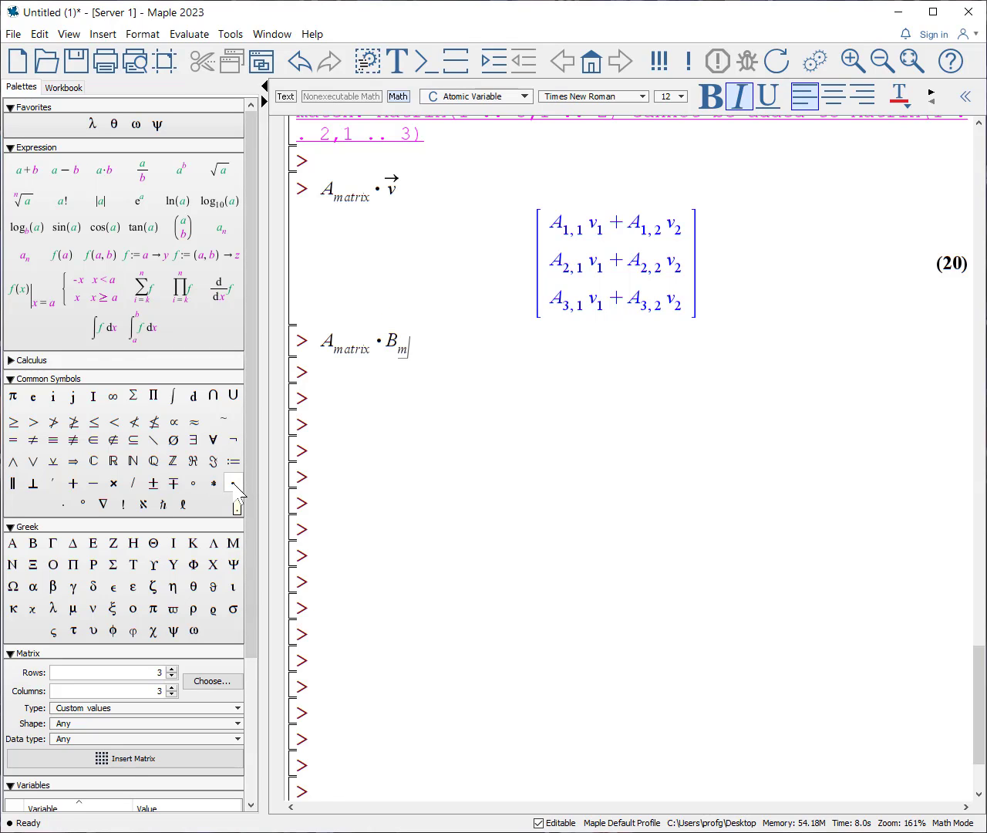
key(Return)
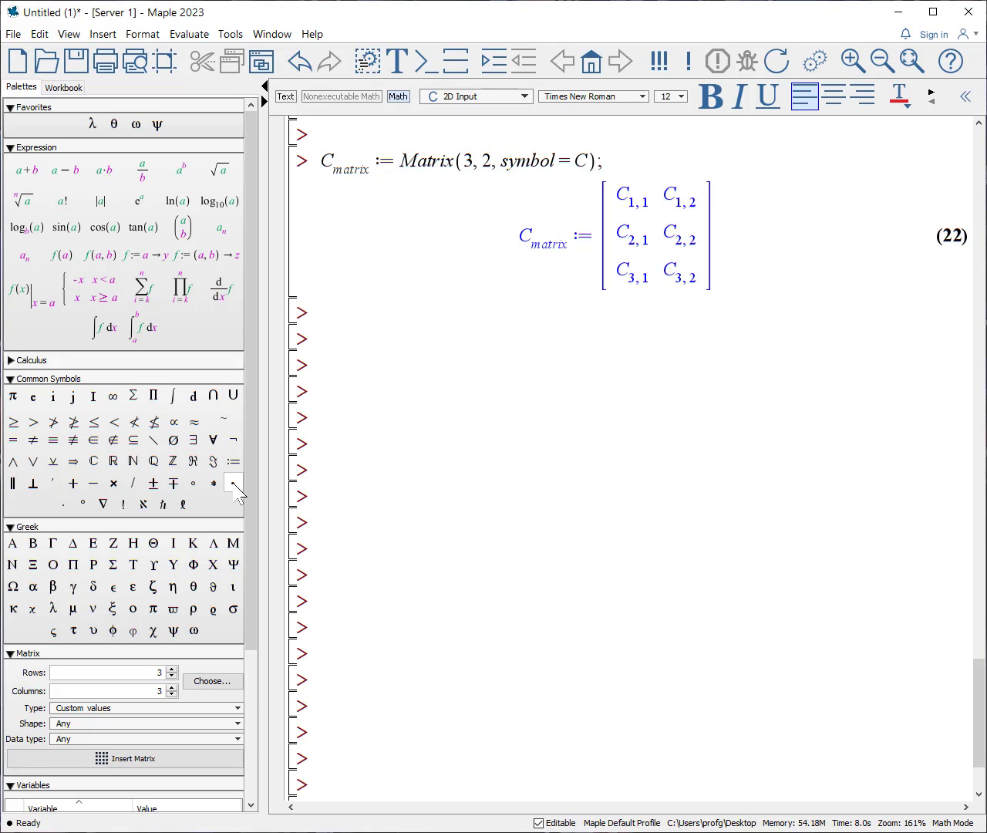
Multiply the A matrix by the transpose (%T) of the C matrix below the C matrix definition.
text(A_)
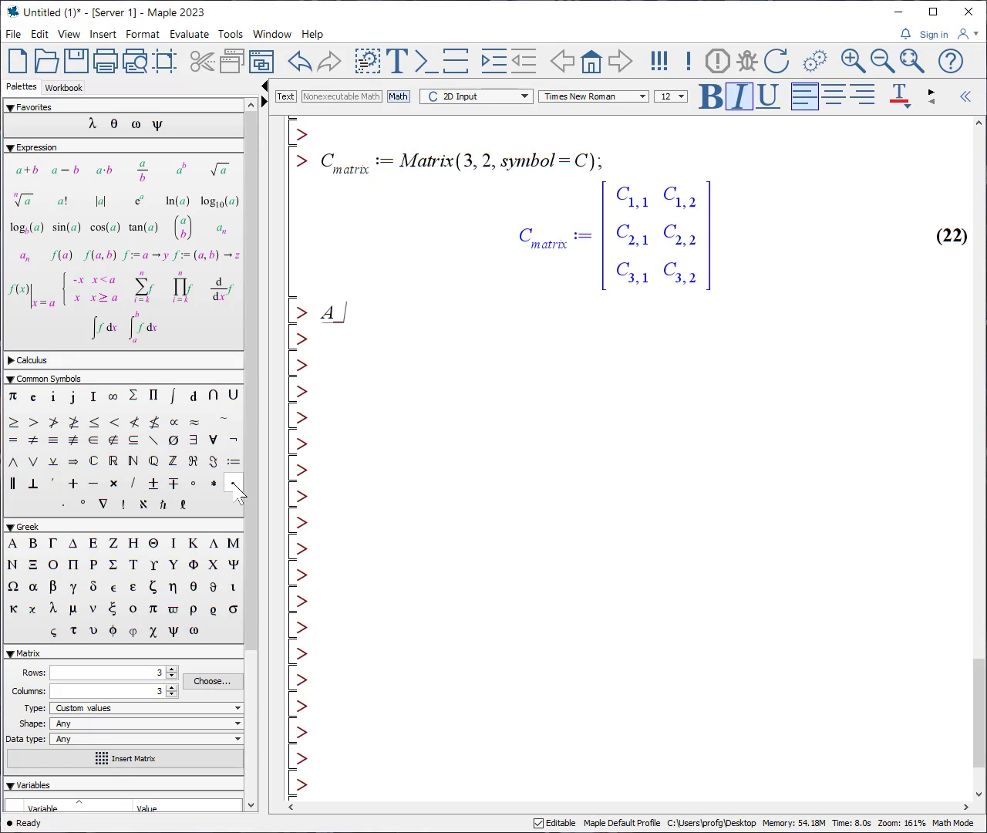
text(matrix)
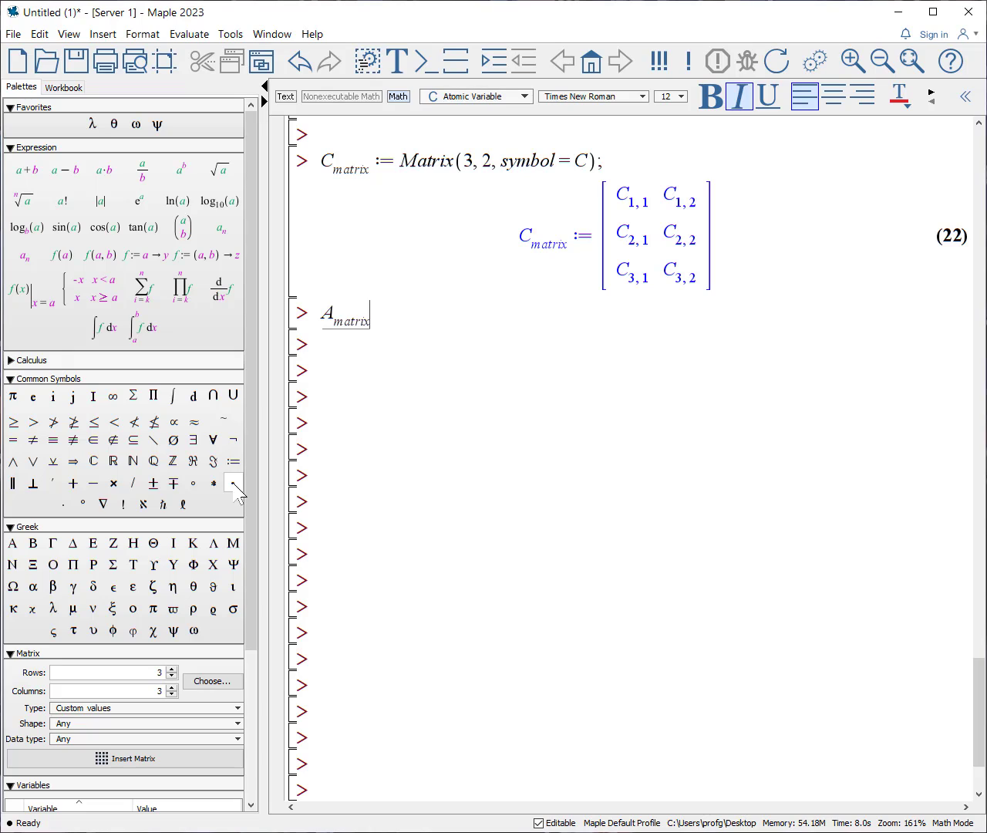
text(:)
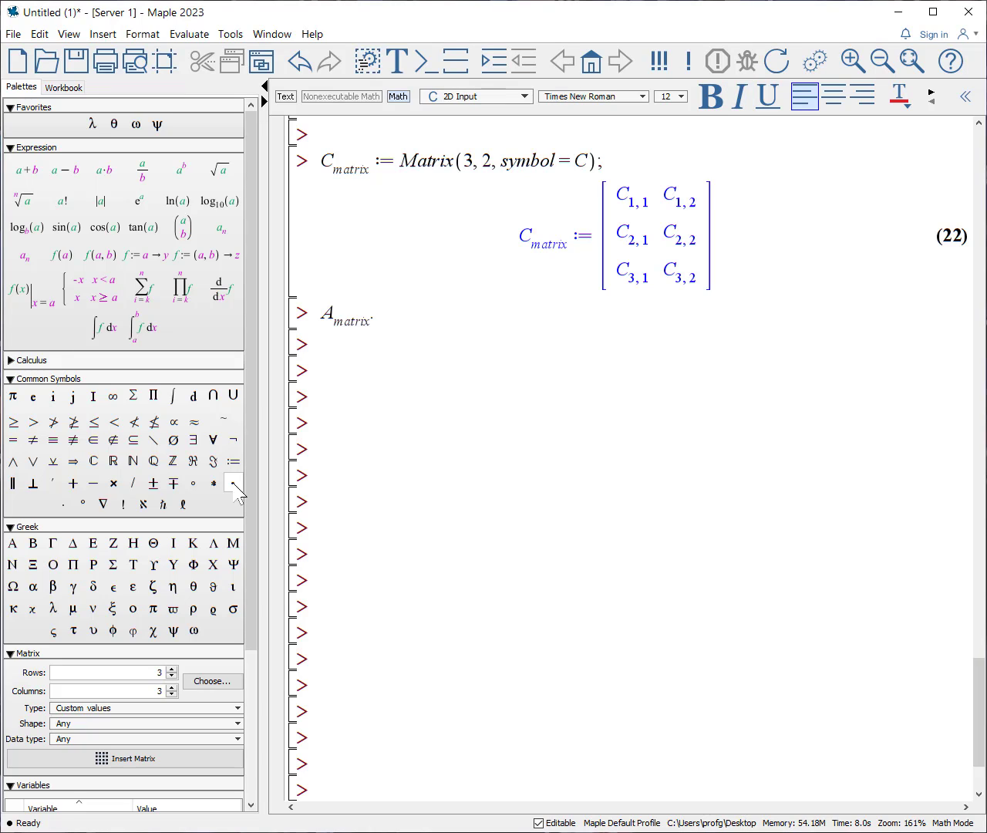
text(C_)
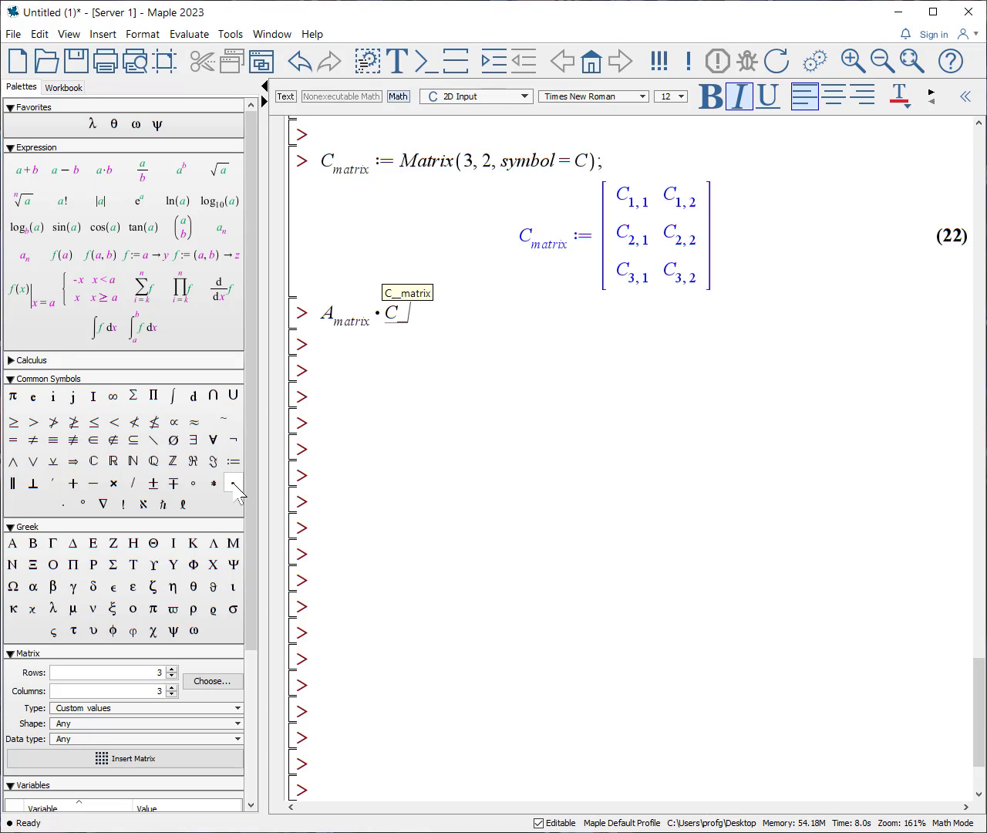
text(matrix)
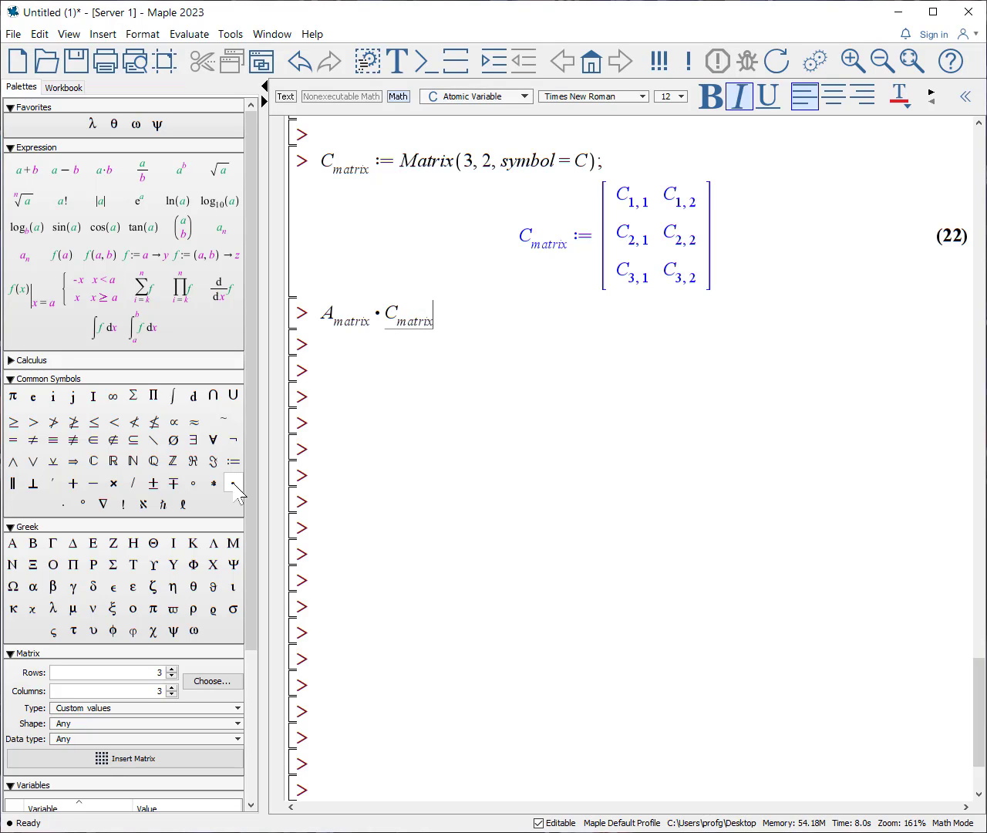
key(Right)
text(^%)
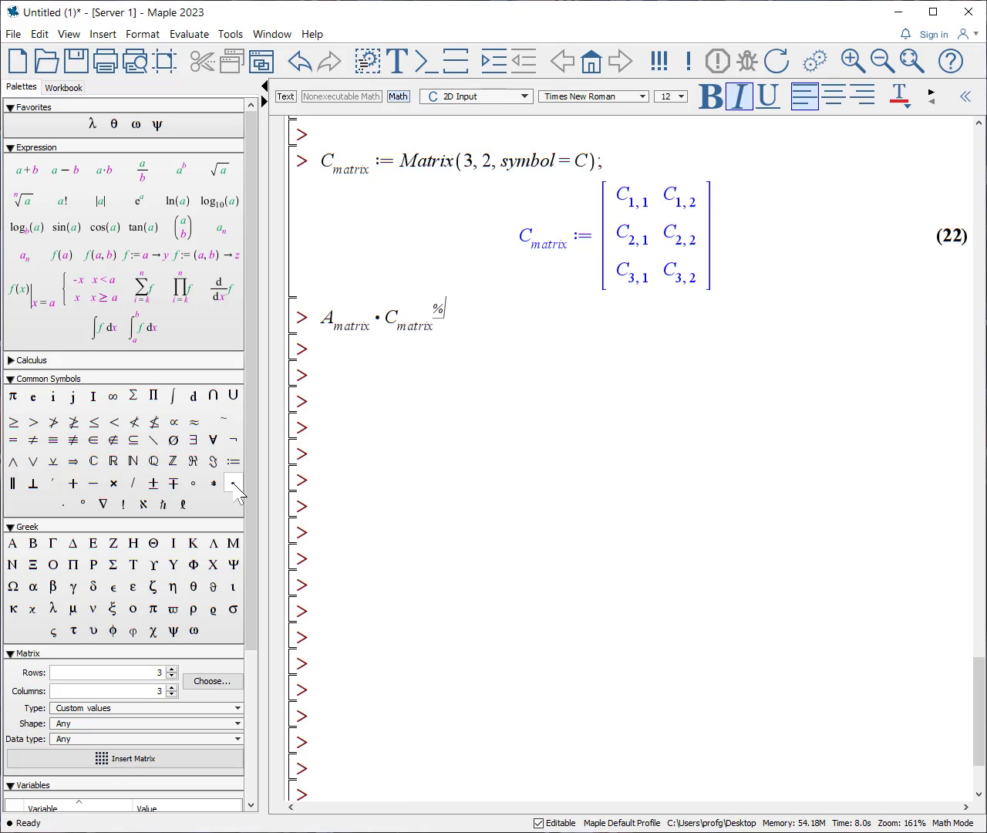
text(T)
key(Return)
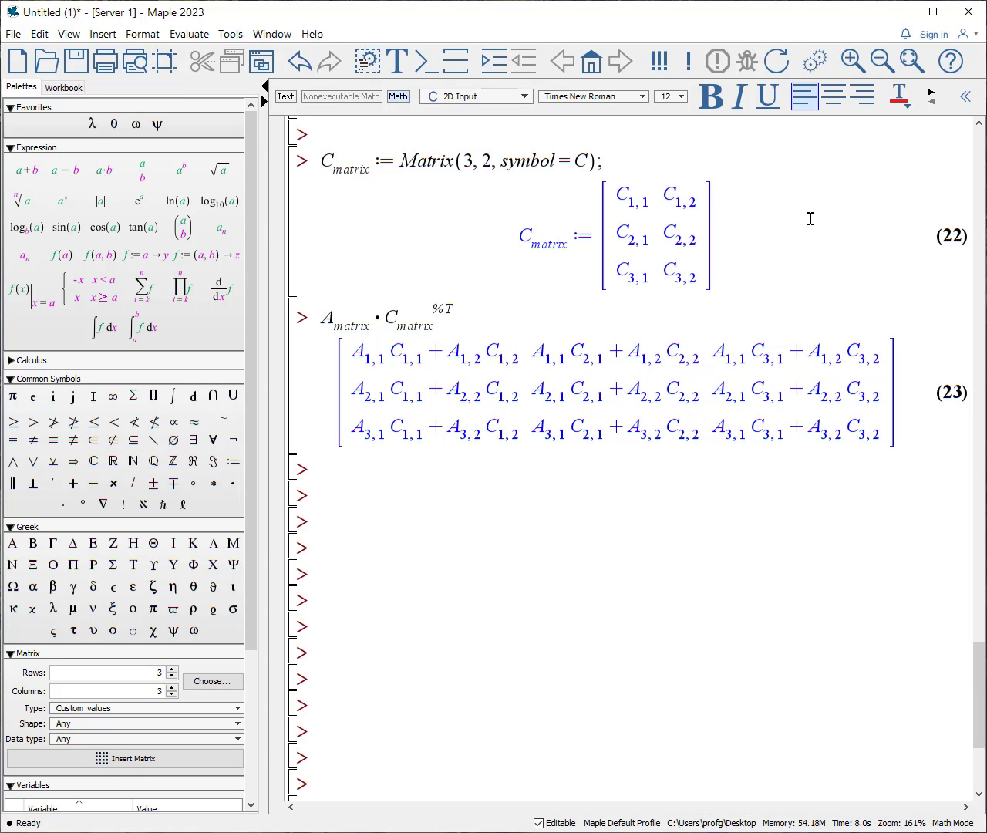
Evaluate the element-wise product of the A and C matrices using the tilde form of the multiplication operator.
text(A_matrix)
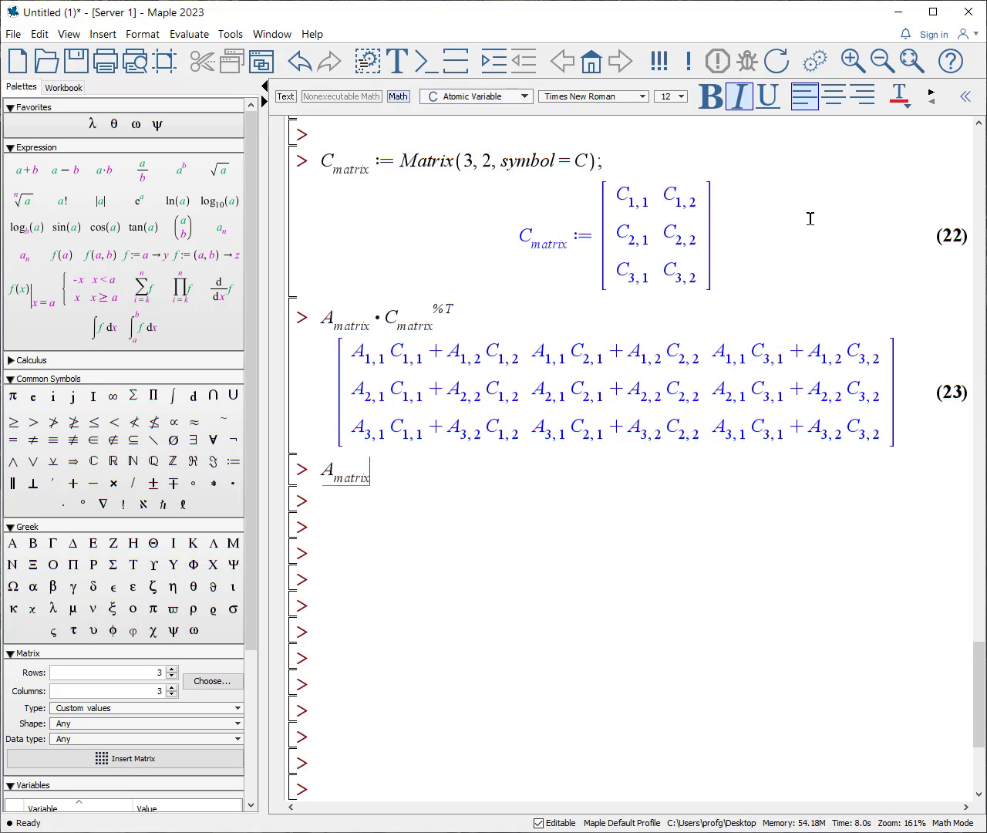
key(Right)
text(.~)
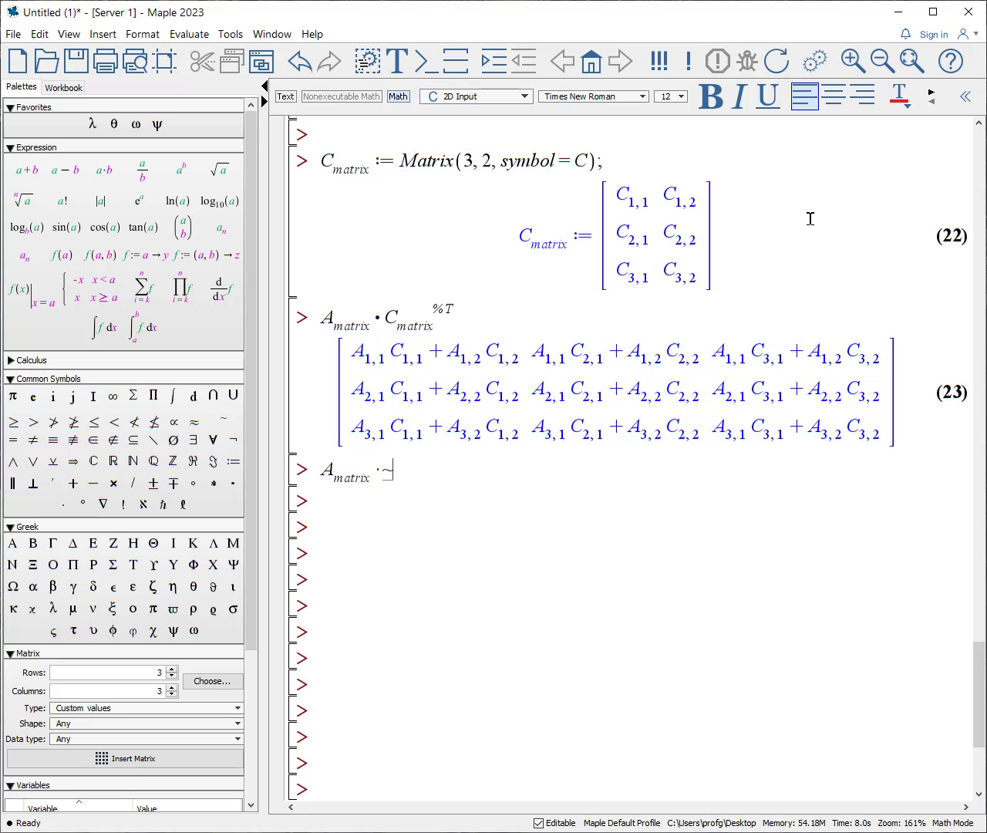
text(C_matrix)
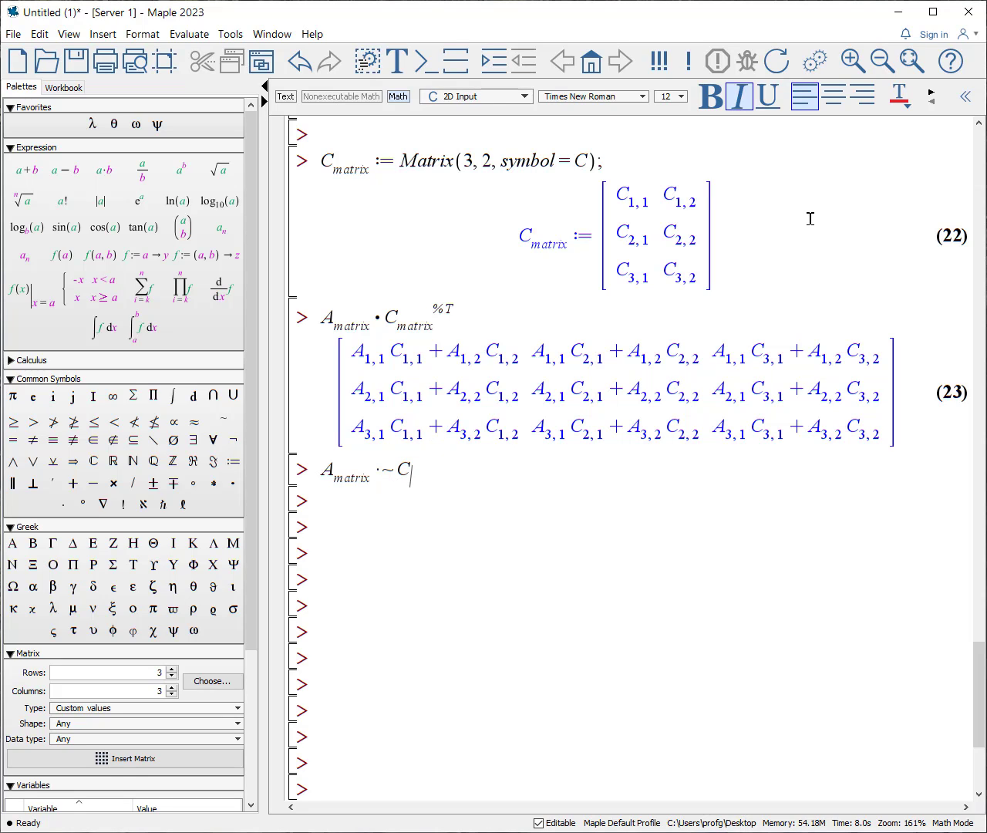
key(Return)
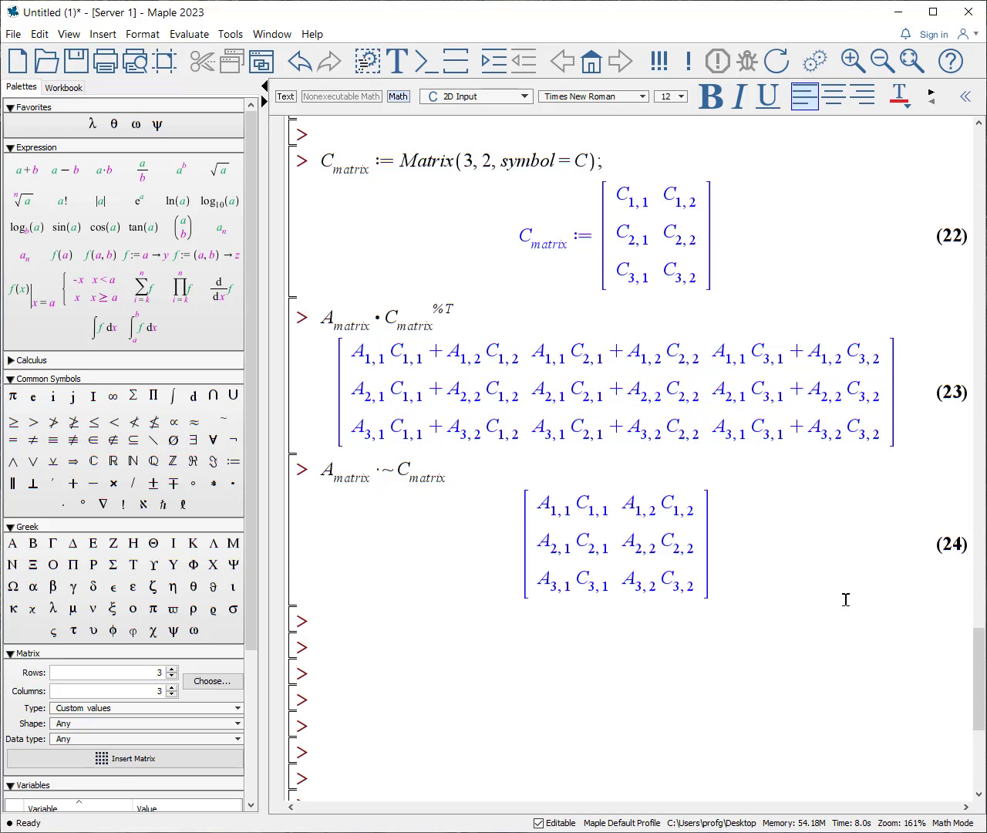
Evaluate the element-wise product of the A matrix and the C matrix raised to the element-wise power ~-1.
scroll(815, 756, down, 2)
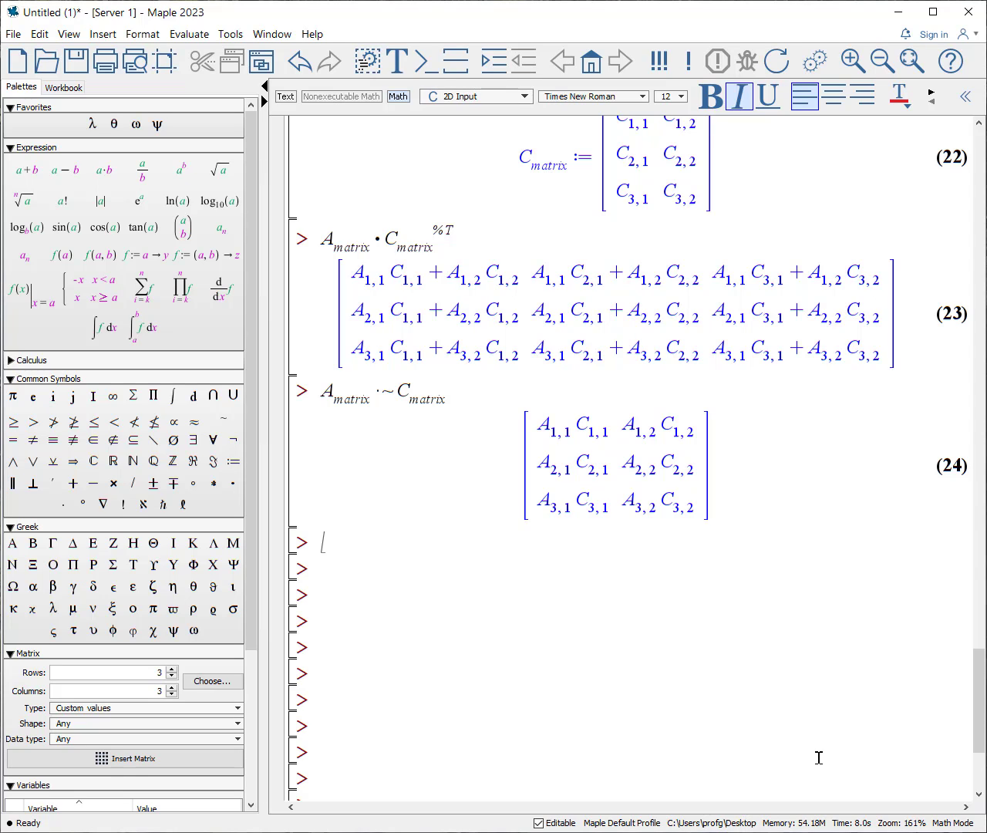
text(A__)
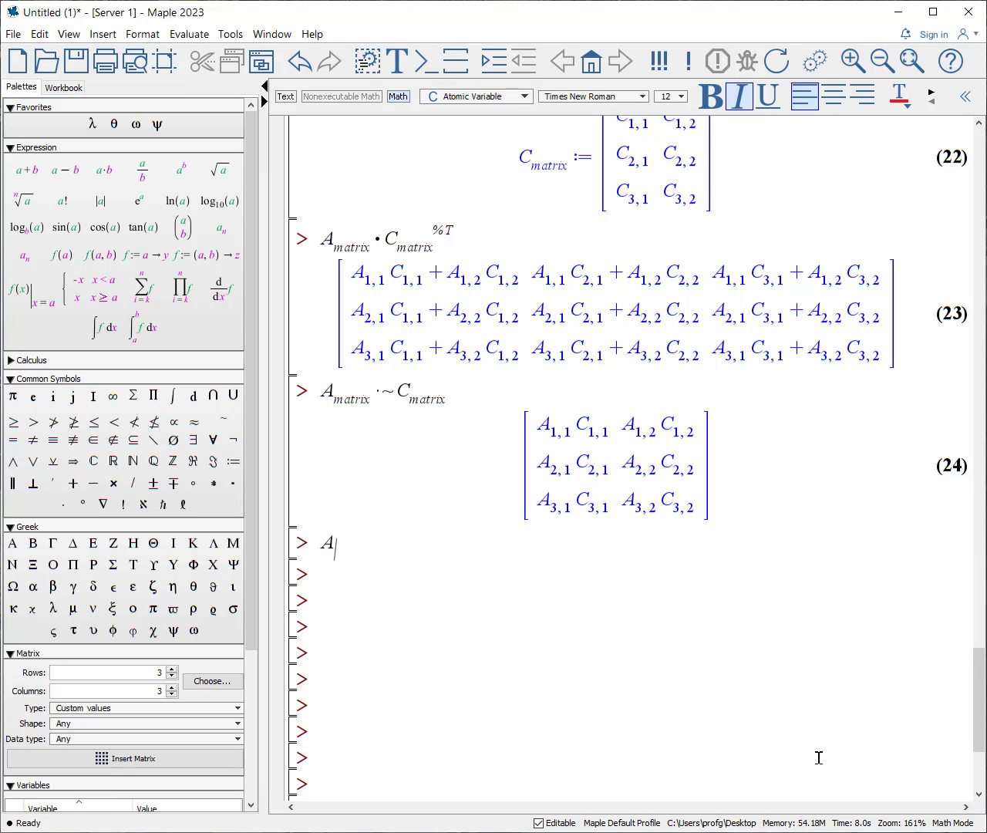
text(matrix)
key(Right)
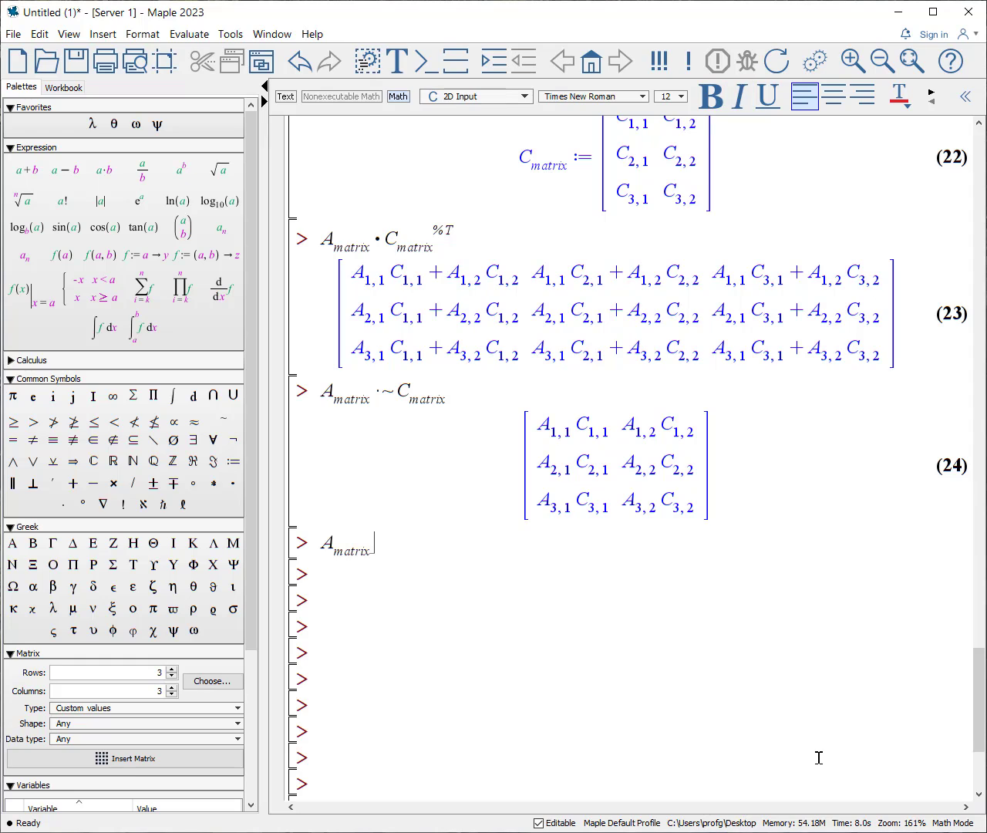
text(.~C_)
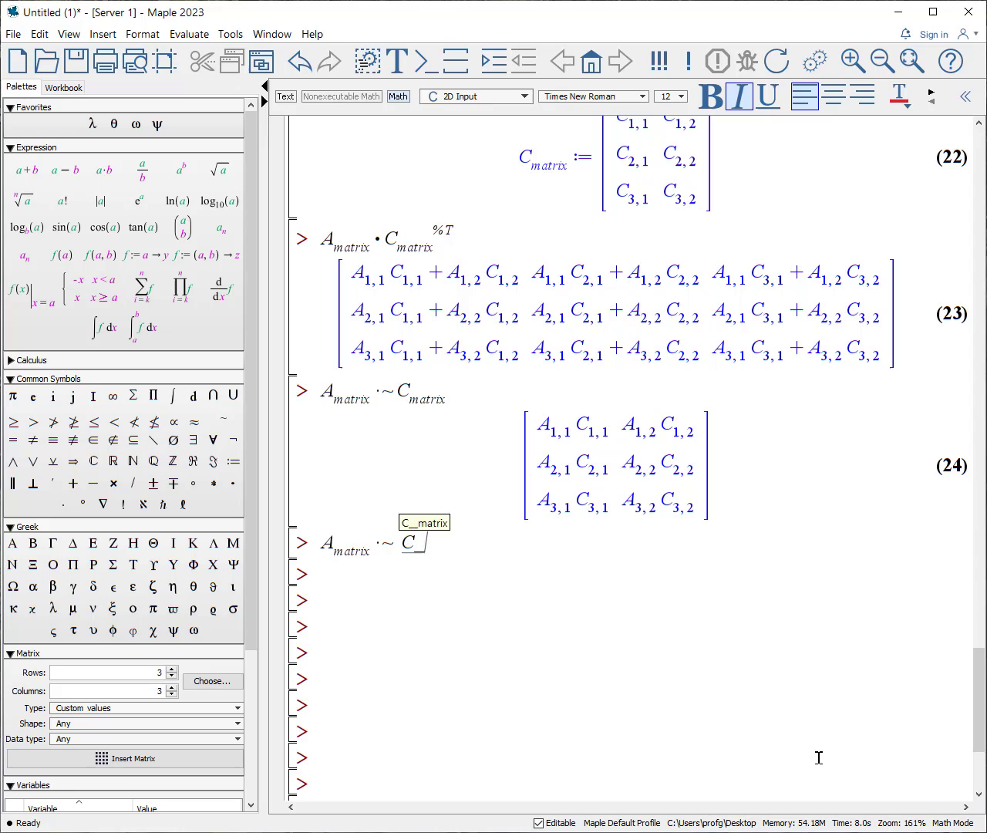
key(ctrl+shift+a)
text(_matr)
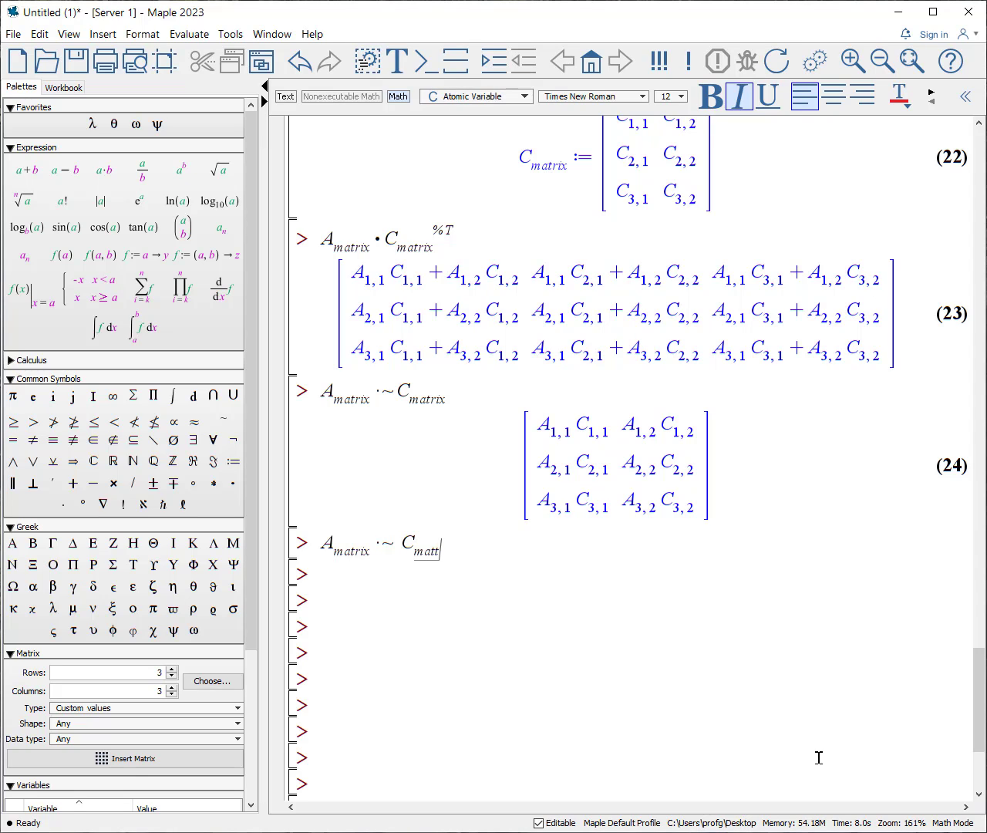
text(ix)
key(Right)
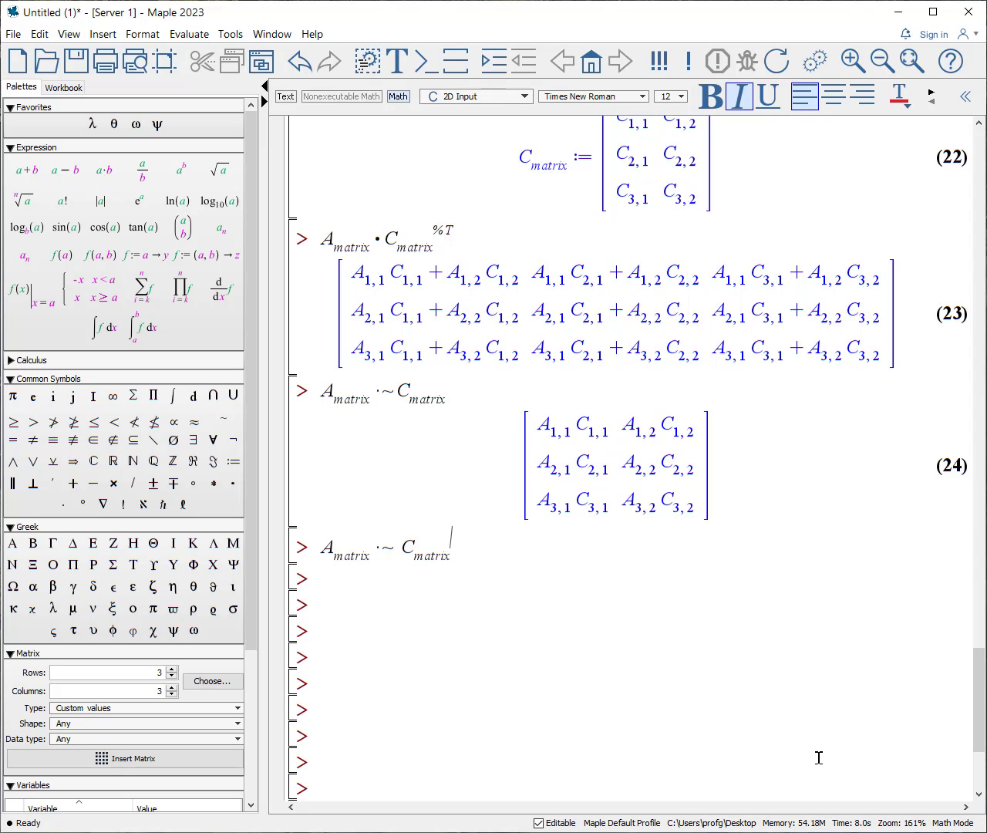
text(^~-1)
key(Return)
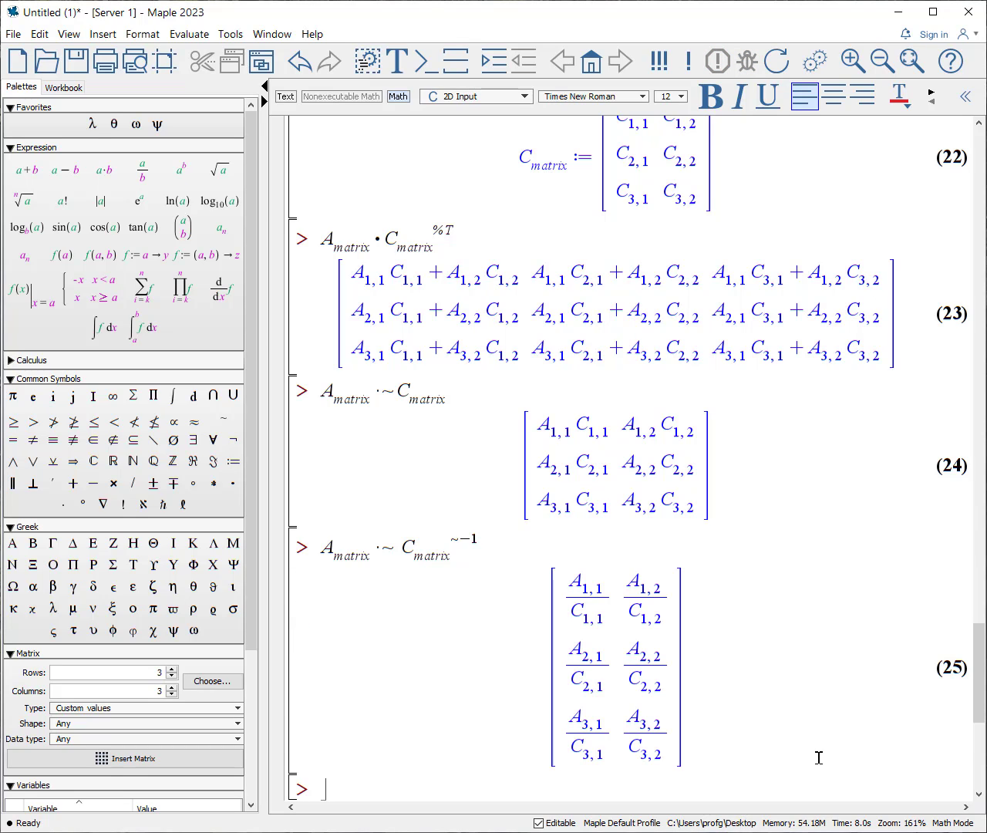
Copy that expression to the next empty line, try evaluating it with exponent -1 without the tilde, and re-evaluate it with the tilde restored.
scroll(819, 758, down, 4)
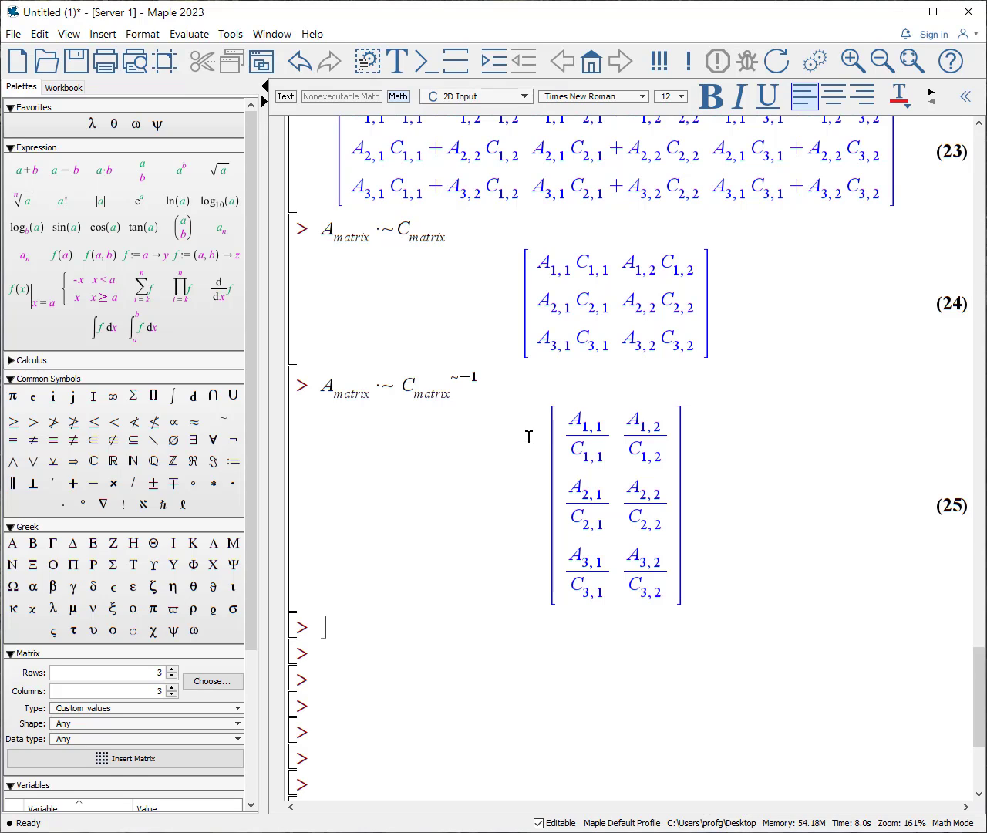
drag(519, 400, 335, 398)
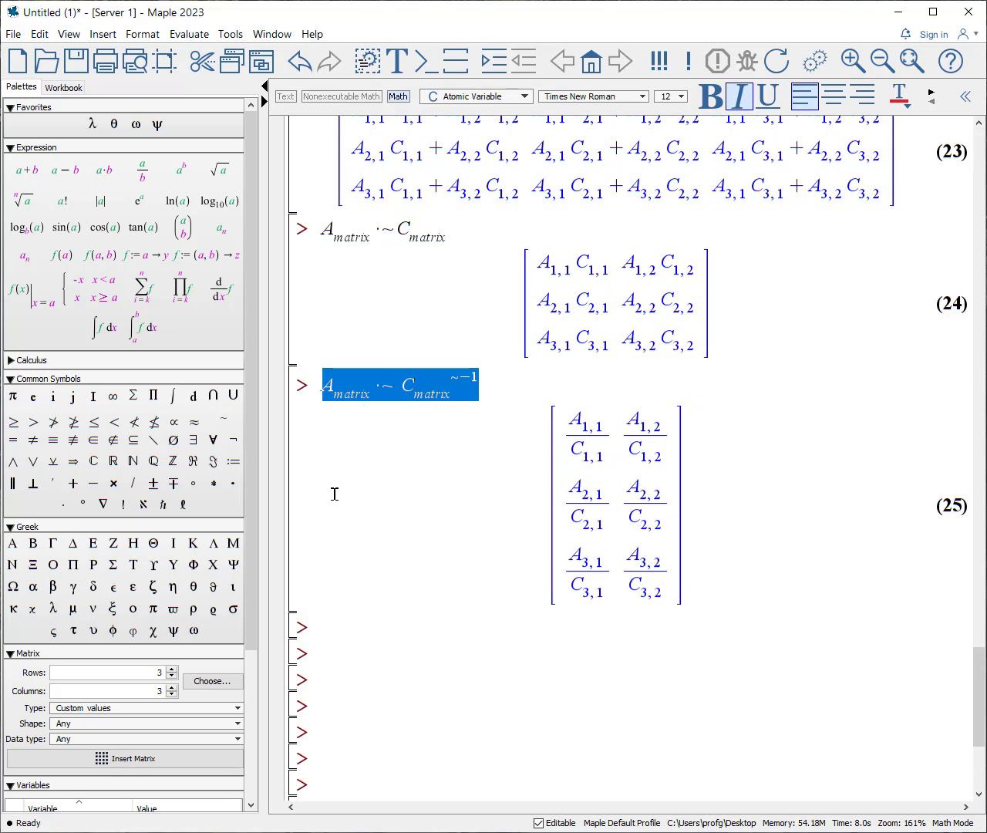
click(333, 619)
key(ctrl+v)
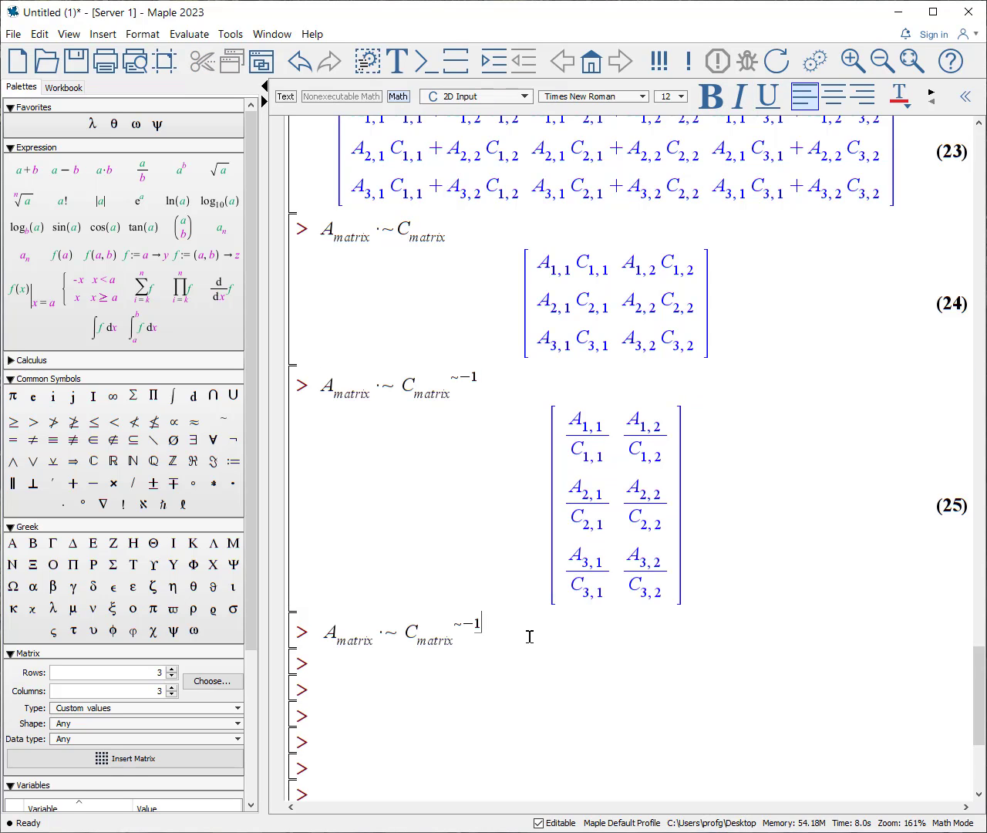
key(Left)
key(Left)
key(BackSpace)
key(Return)
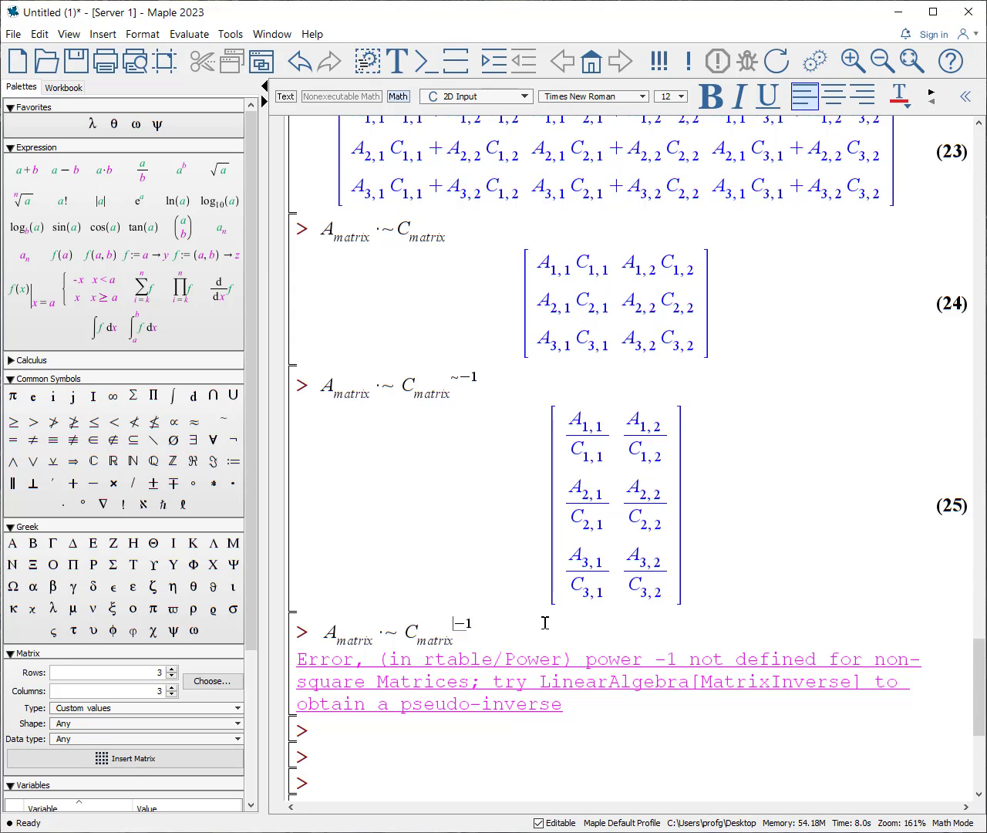
text(~)
key(Return)
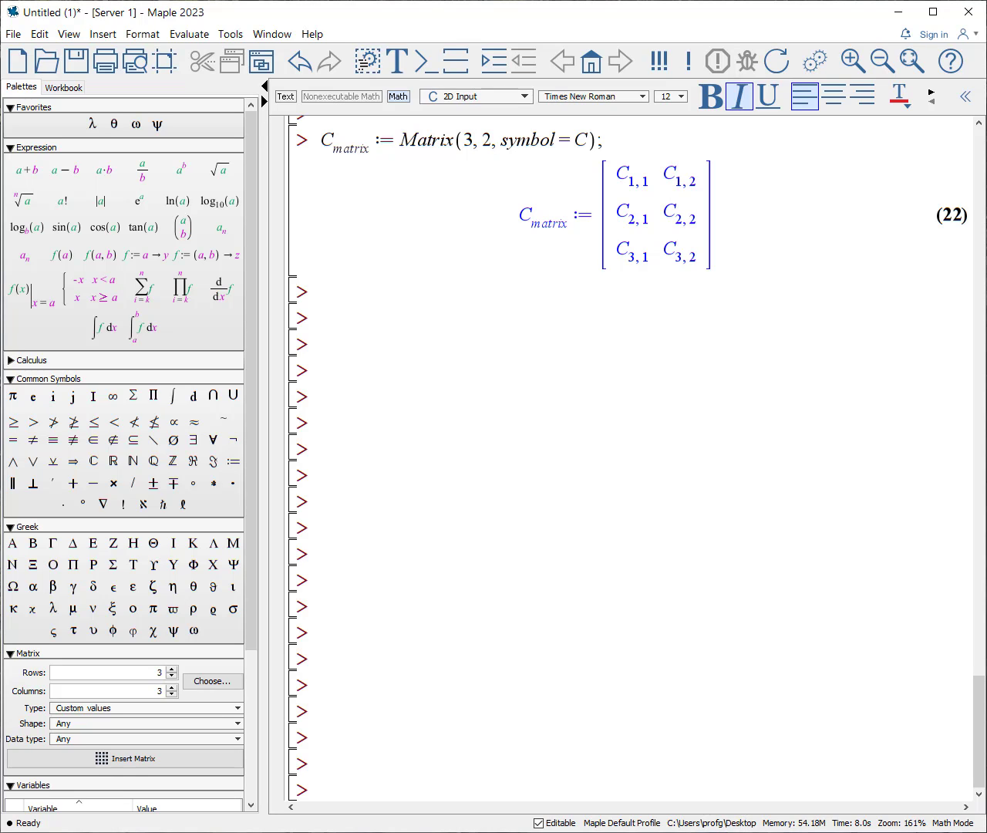
Apply the sine function element-wise to the C matrix with sin~ on the line below its definition.
text(som)
key(BackSpace)
key(BackSpace)
text(in)
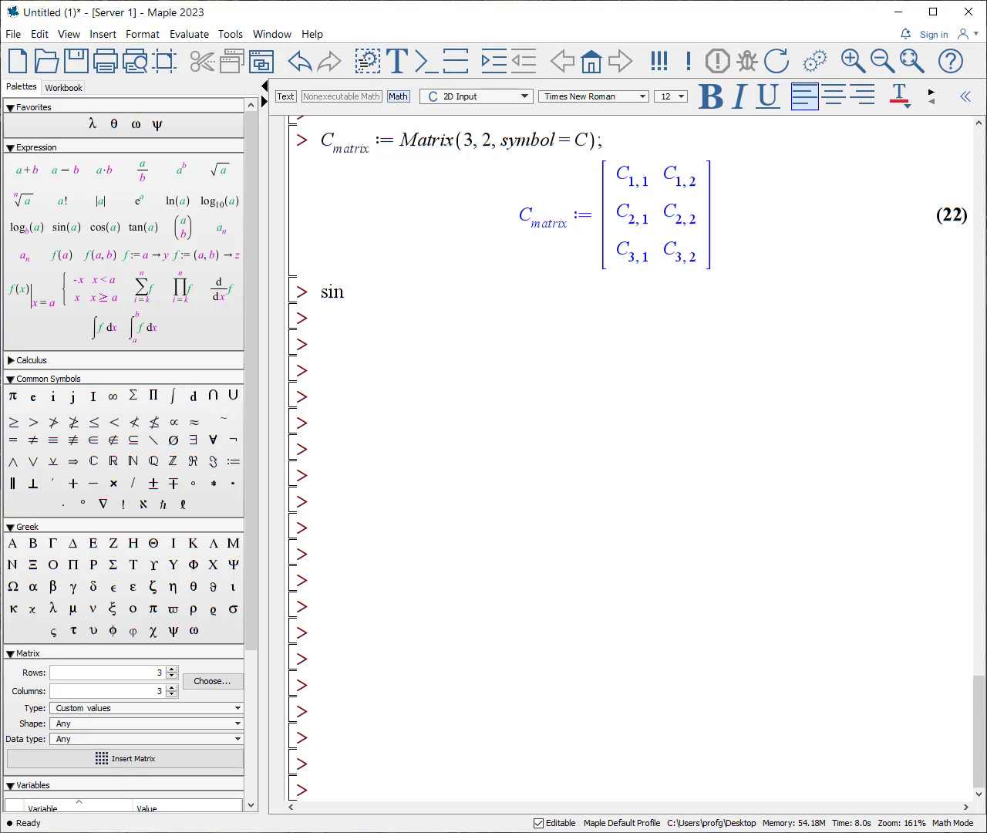
text(~(C_matri)
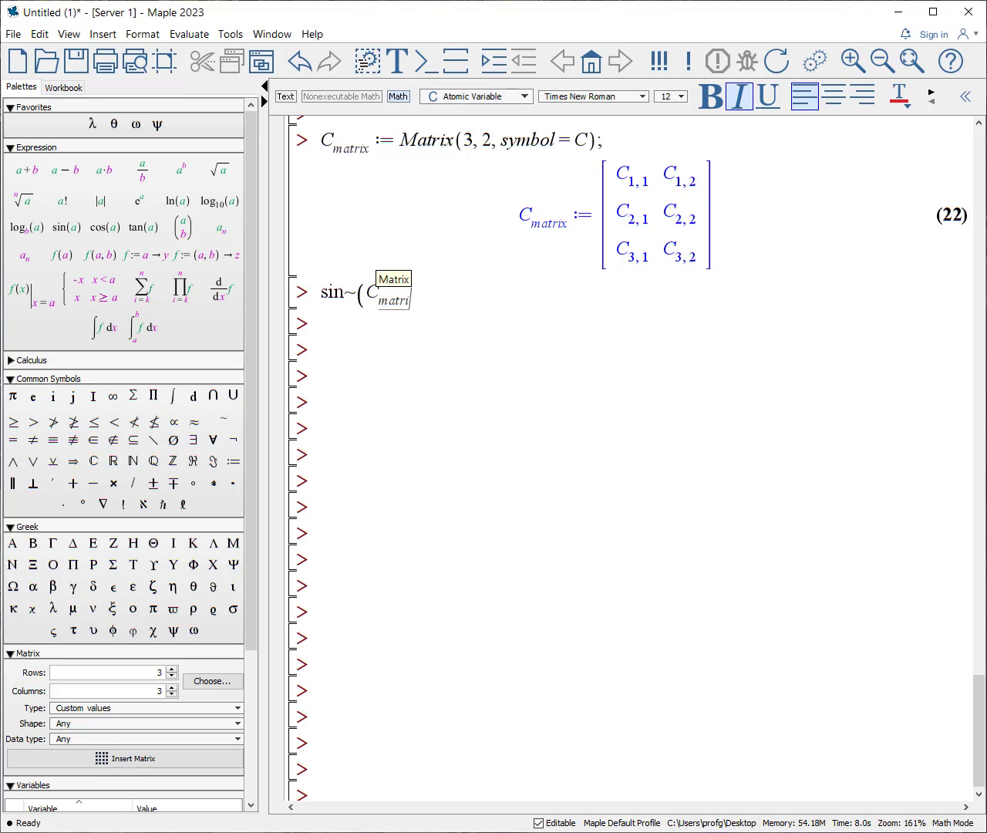
text(x))
key(Return)
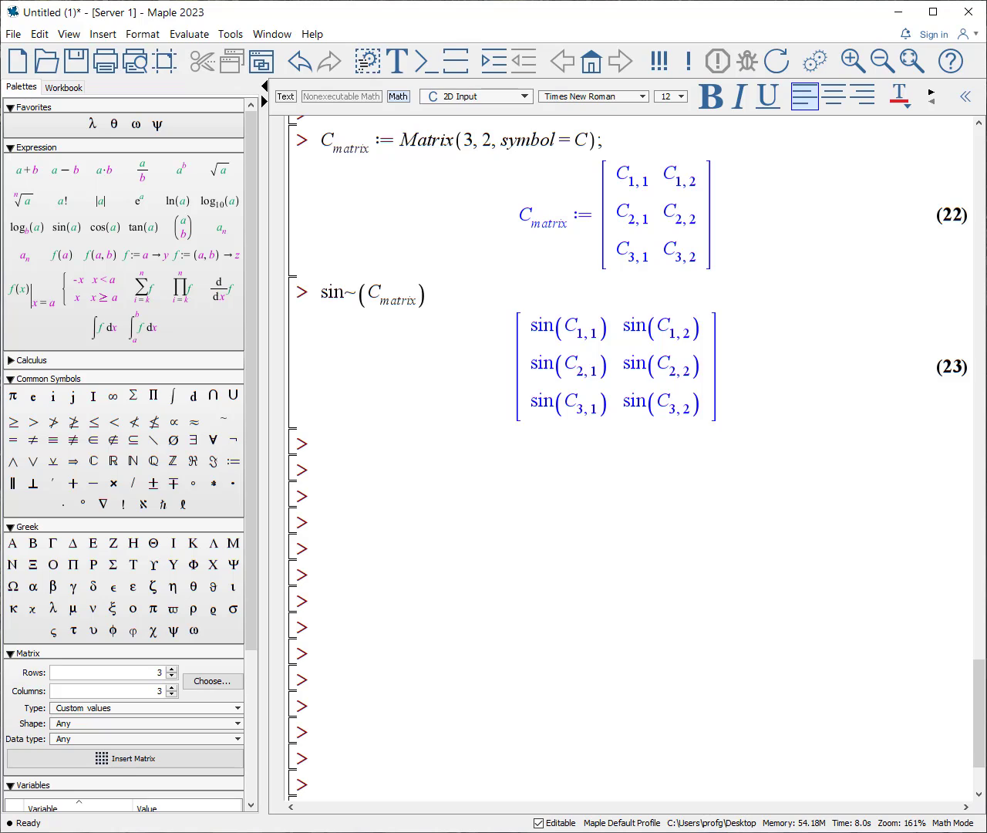
Define the function f(x) as the square root of x, ending the statement with a colon to suppress output.
text(f(x) :=)
click(231, 172)
text(x)
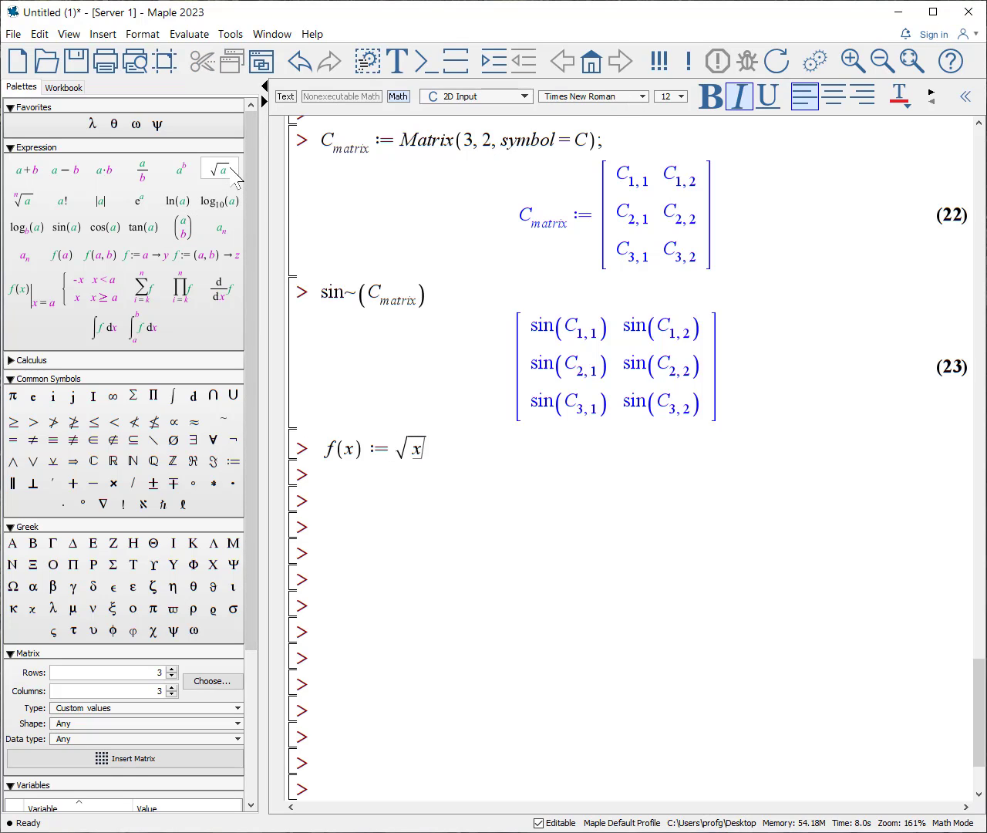
key(Right)
text(;)
key(Return)
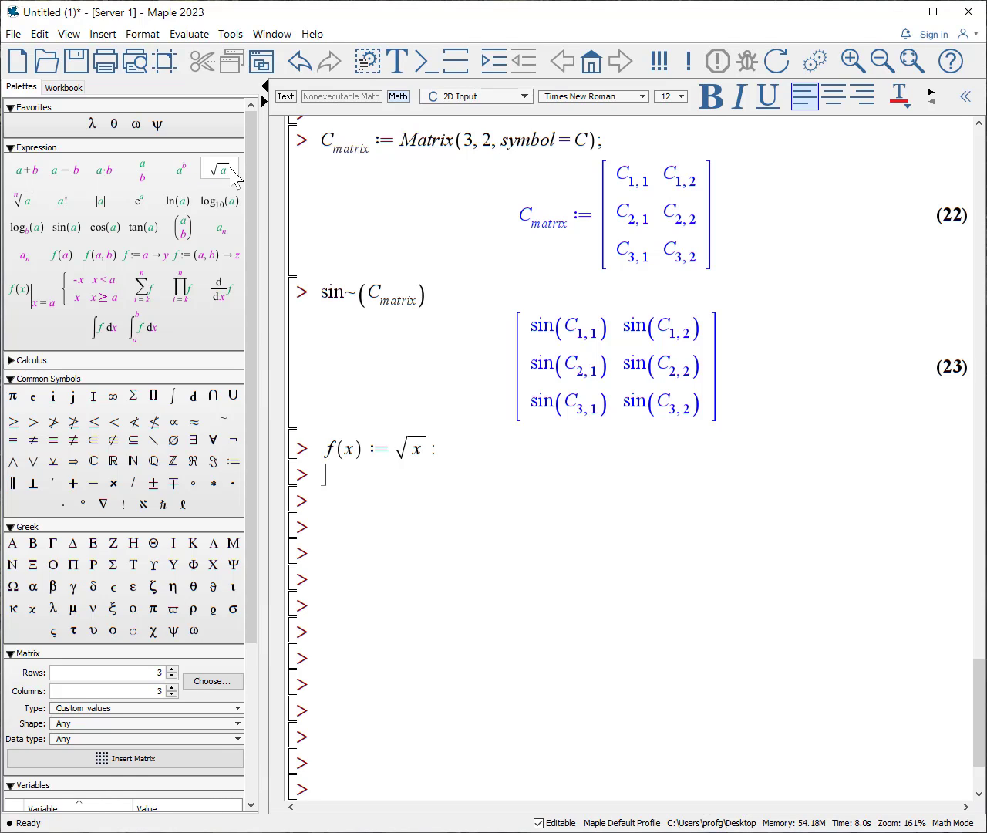
Apply the function f element-wise to the C matrix using f~.
text(f~(C__matrix)
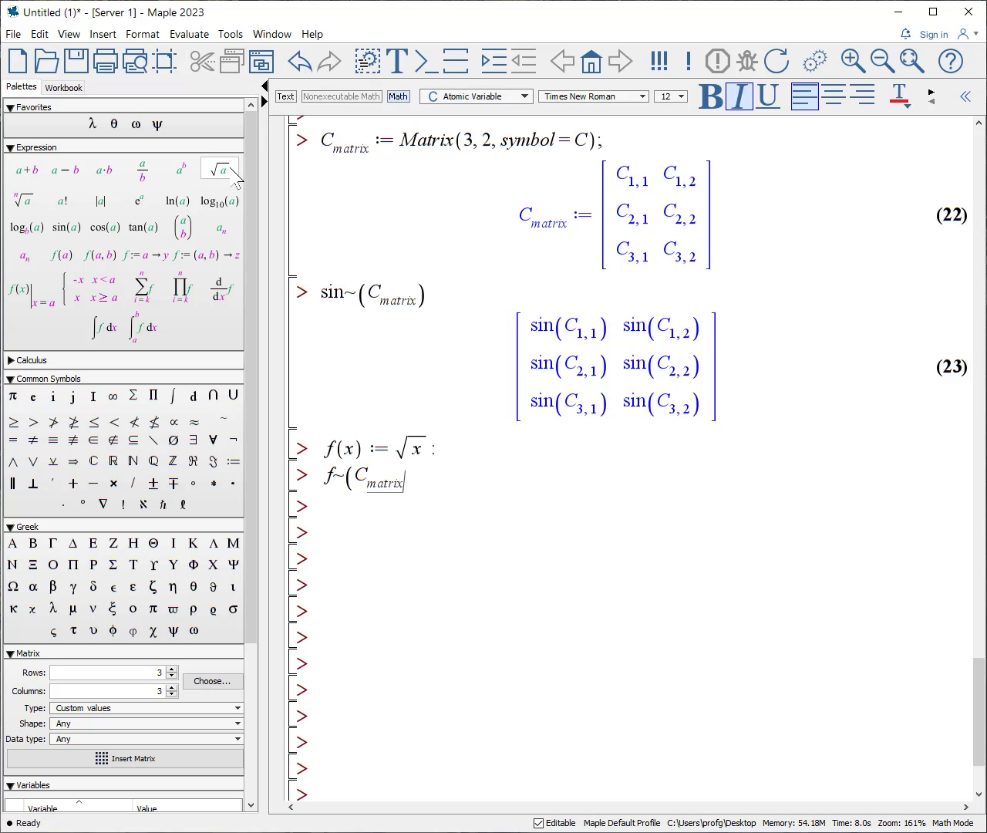
key(Right)
text())
key(Return)
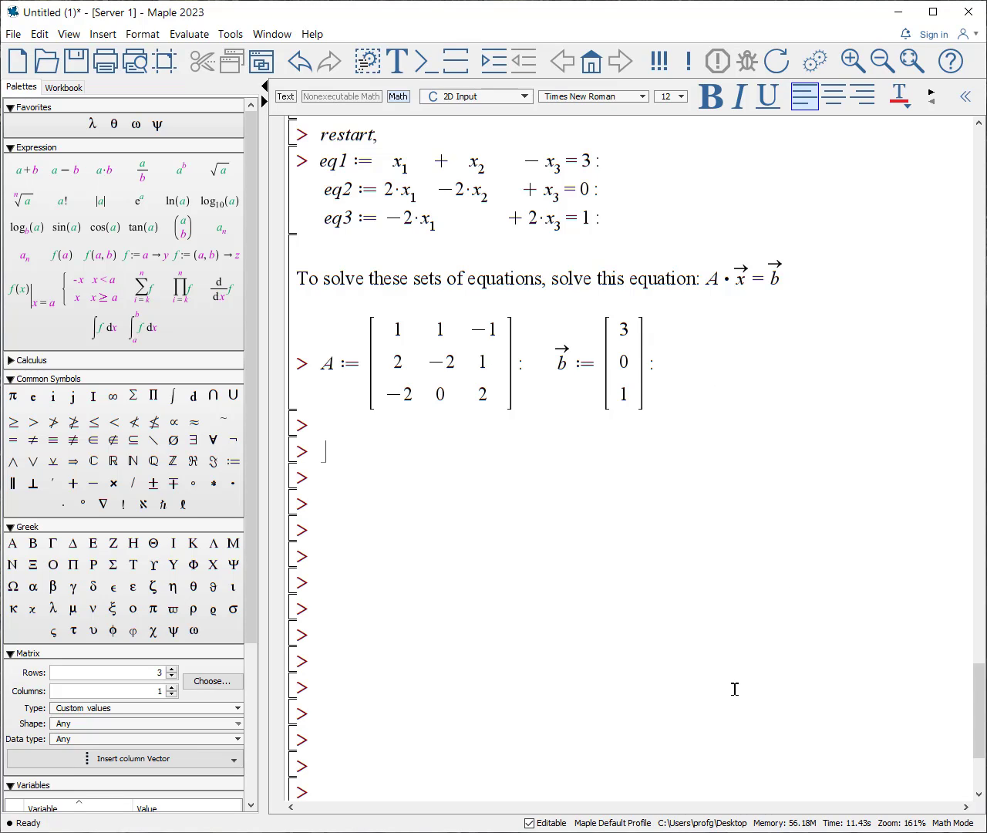
Enter the vector name x with an over-arrow on the second empty line below the A and b definitions.
text(x)
key(ctrl+shift+quotedbl)
text(-)
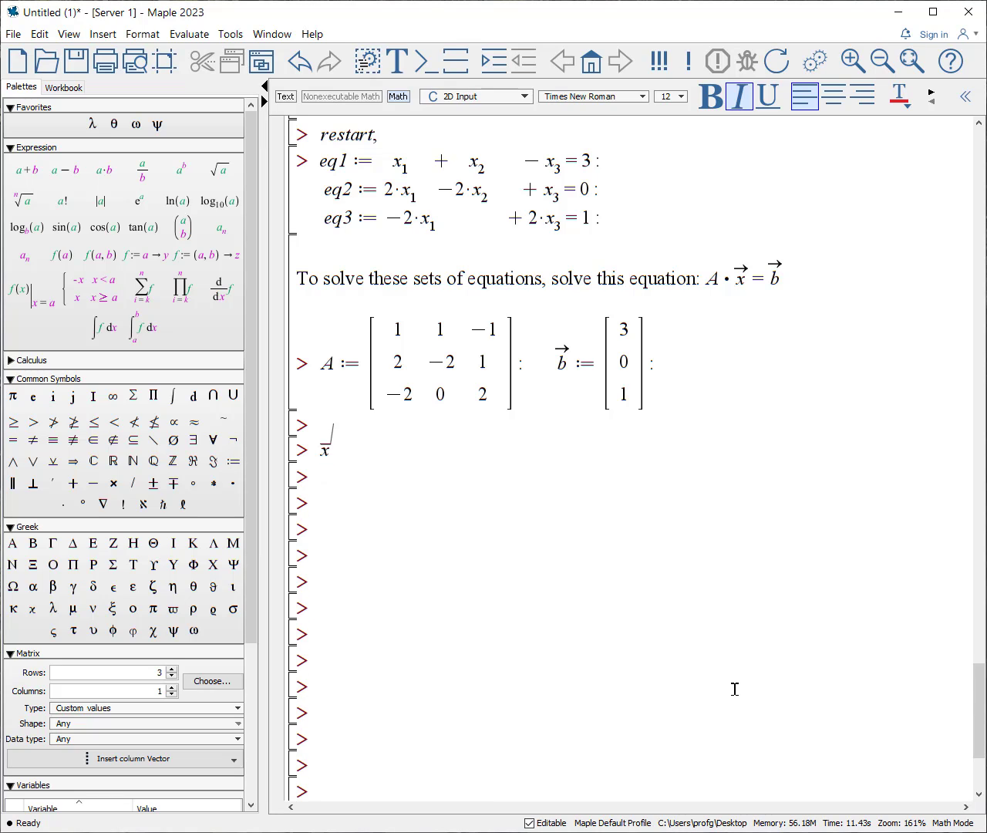
text(>)
key(BackSpace)
key(BackSpace)
text(->)
key(Right)
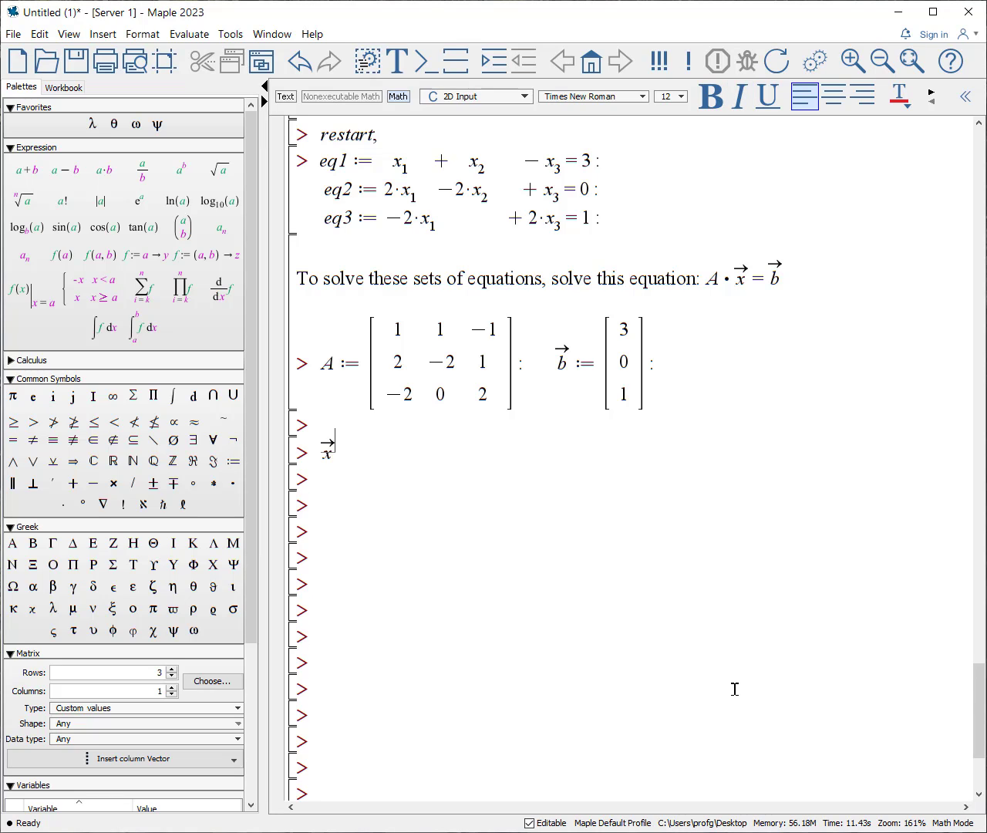
Assign the x vector the result of LinearAlgebra:-LinearSolve for A and b, writing b with its over-arrow, and evaluate.
text(:= LinearA)
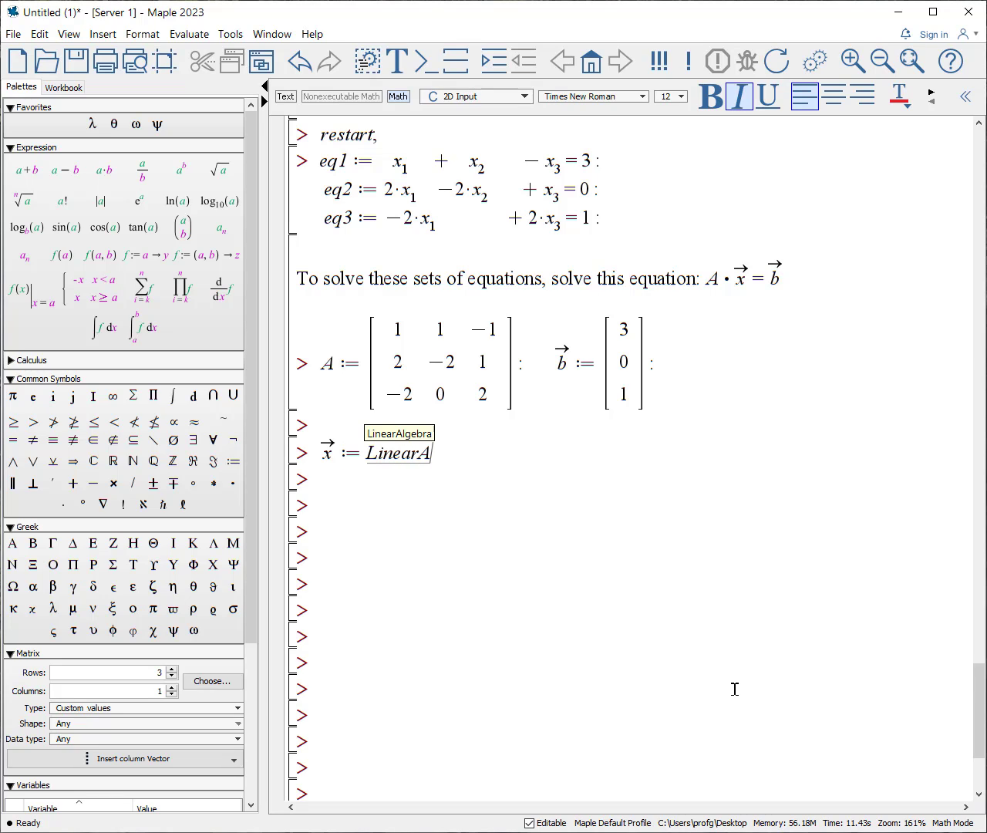
text(lgebra:)
text(-)
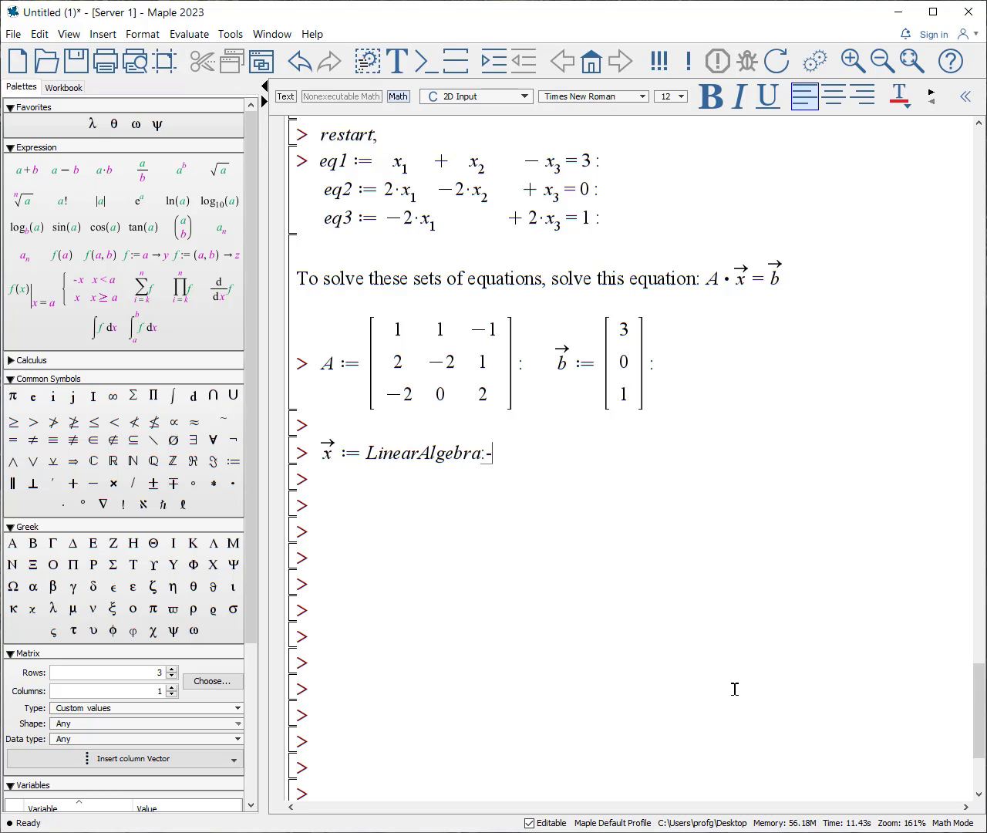
text(LinearSolve)
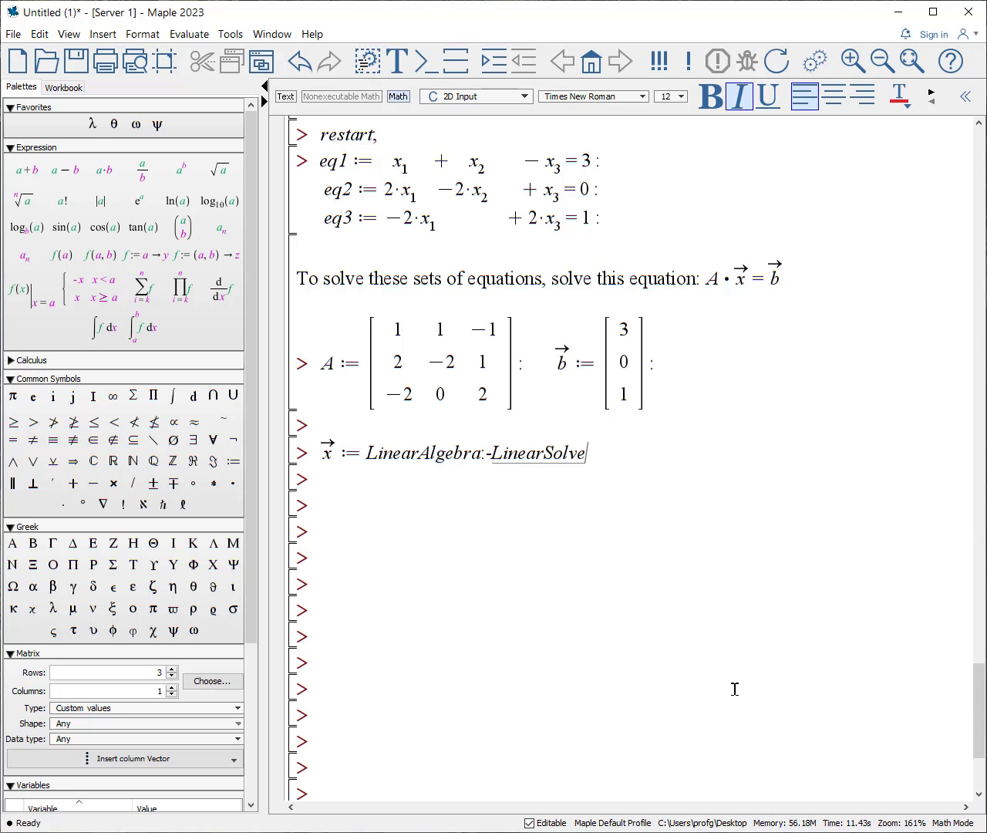
text((A, b)
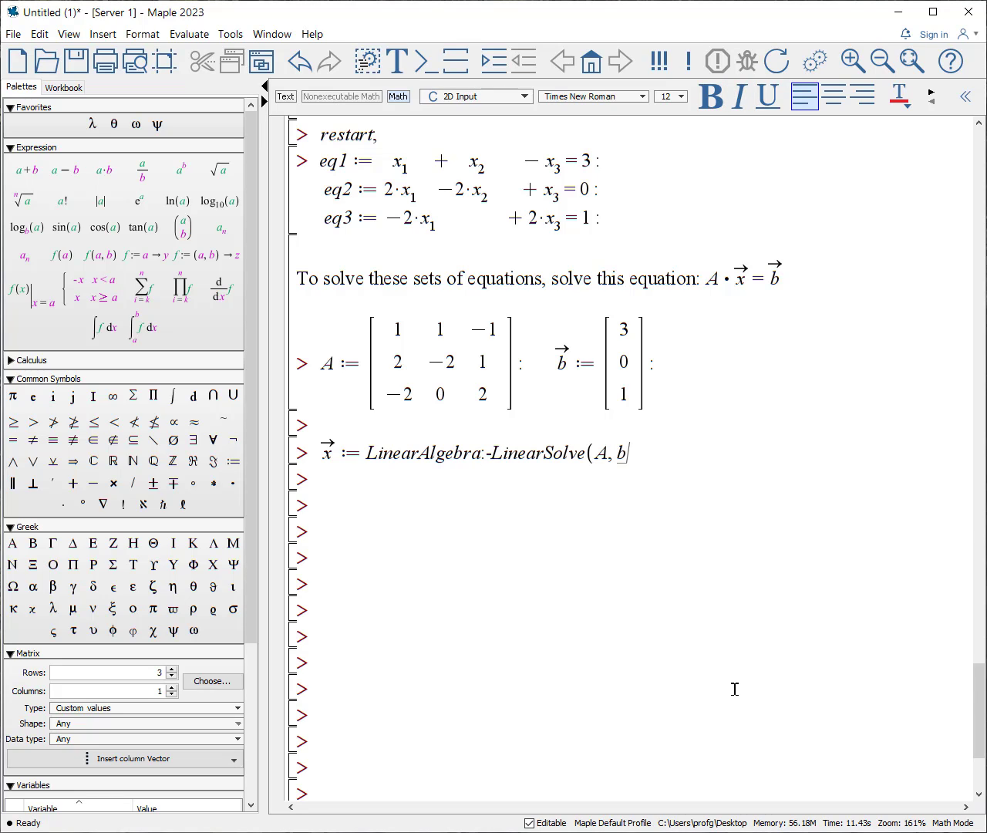
key(ctrl+shift+quotedbl)
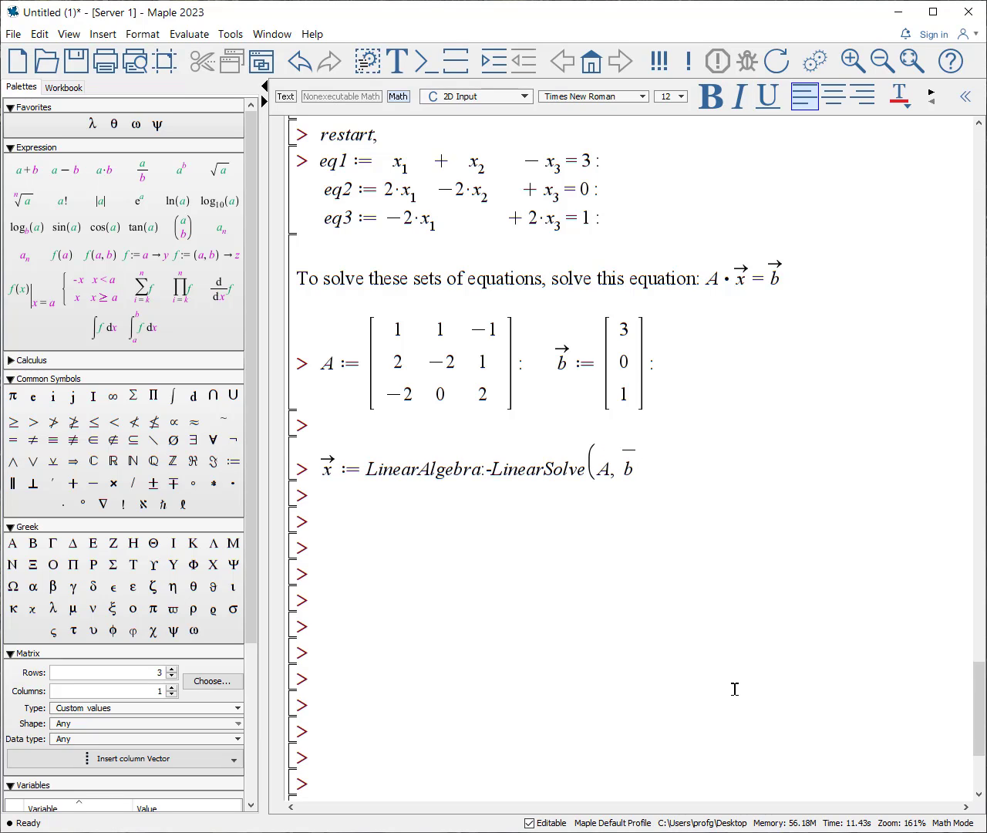
text(->)
text())
key(Return)
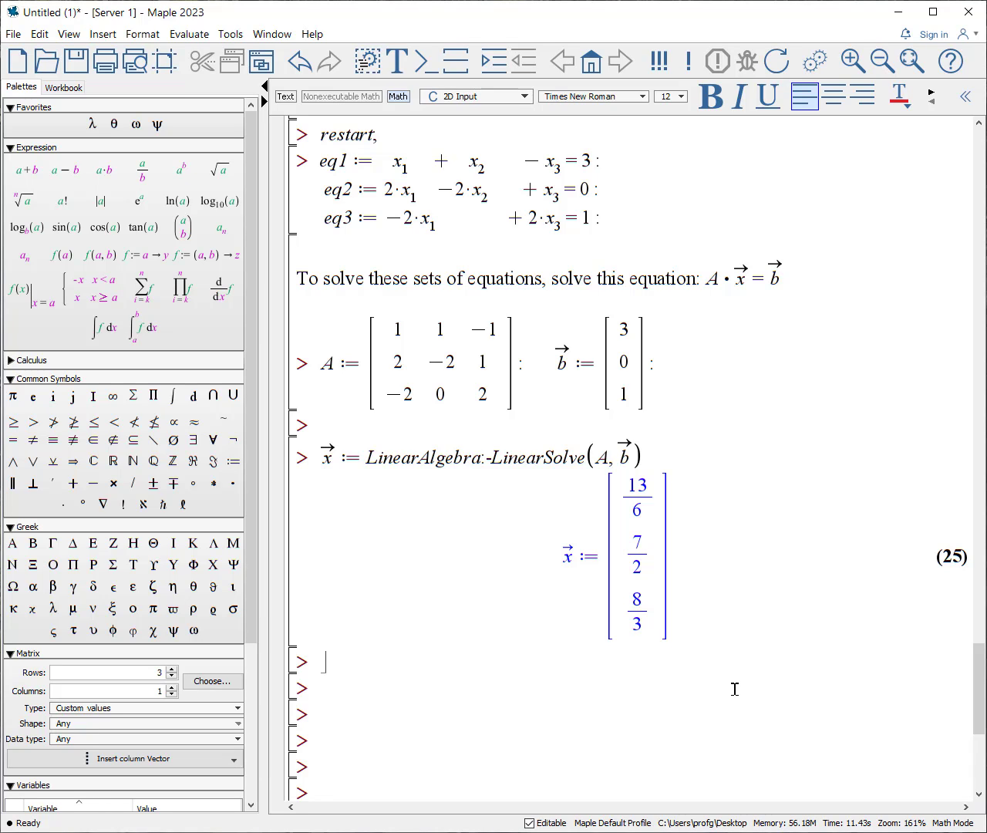
Solve the equation set {eq1, eq2, eq3} with the solve command below the LinearSolve result.
text(solve({eq1, eq2,)
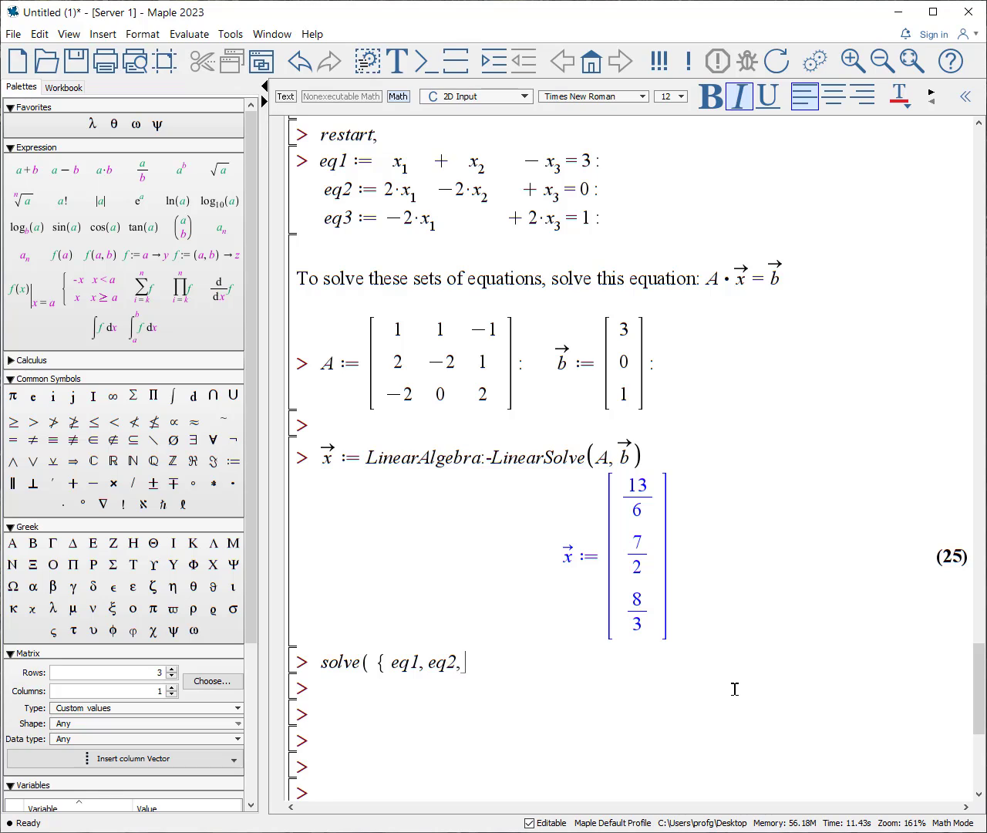
text( eq3})
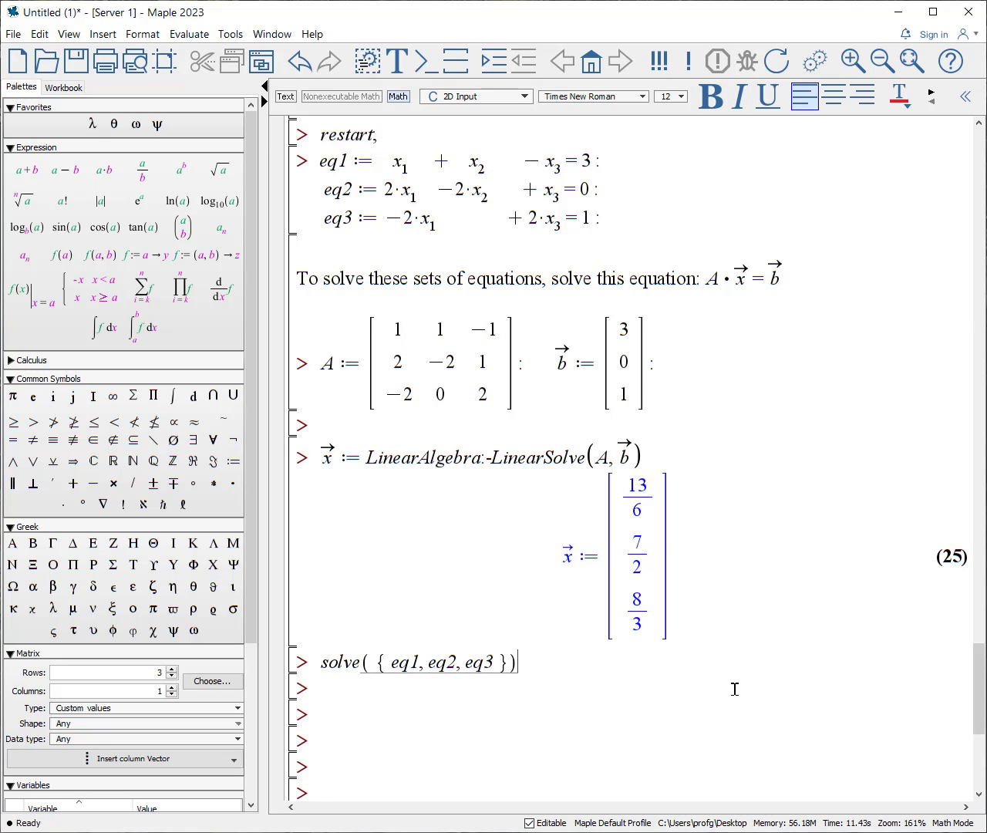
key(Return)
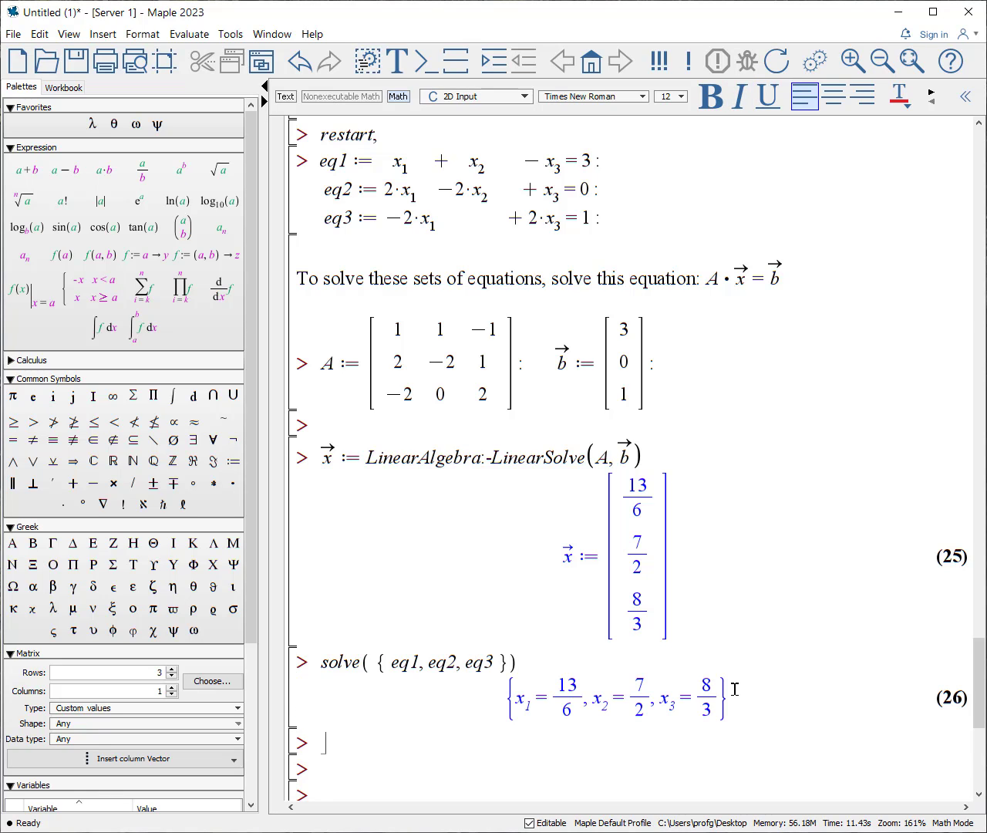